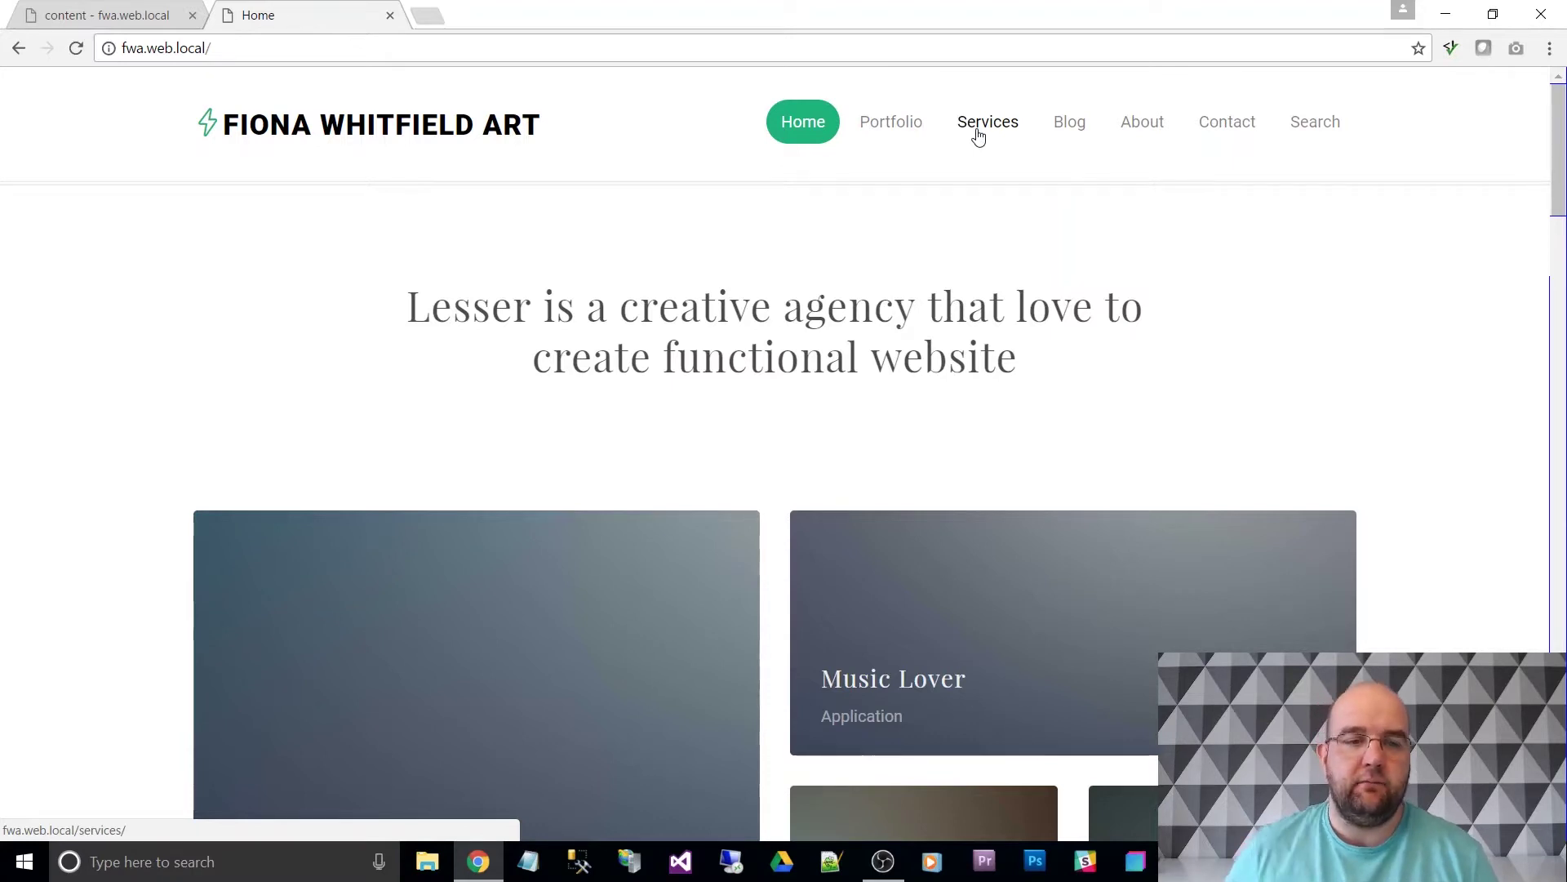
Step: Focus the New iPhone 6 Released post's rich text body and show its Formats list
click(129, 15)
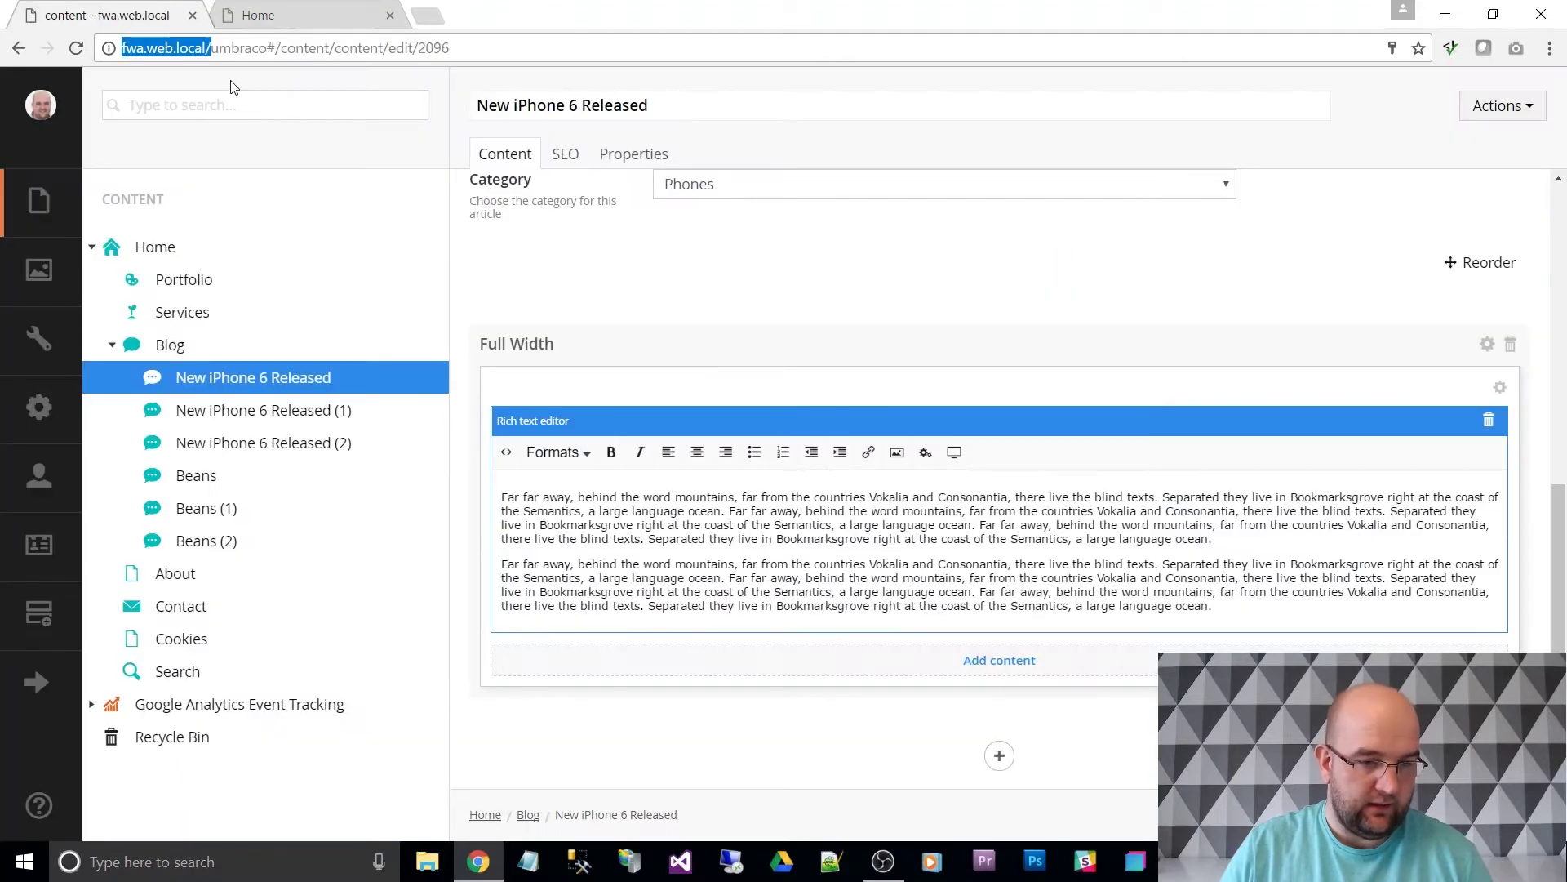
click(569, 504)
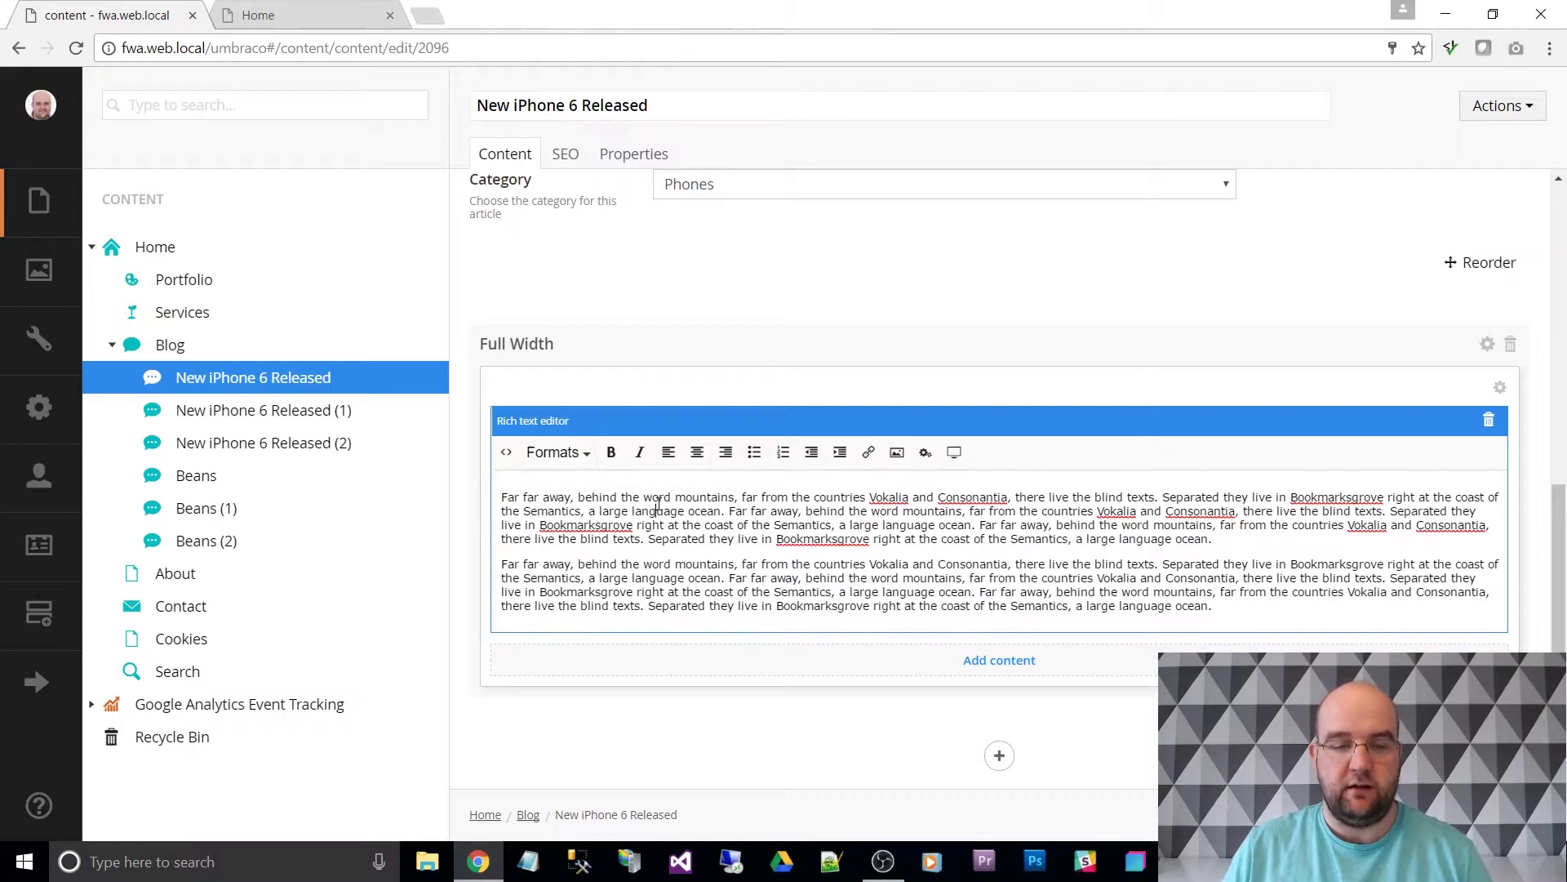
click(586, 459)
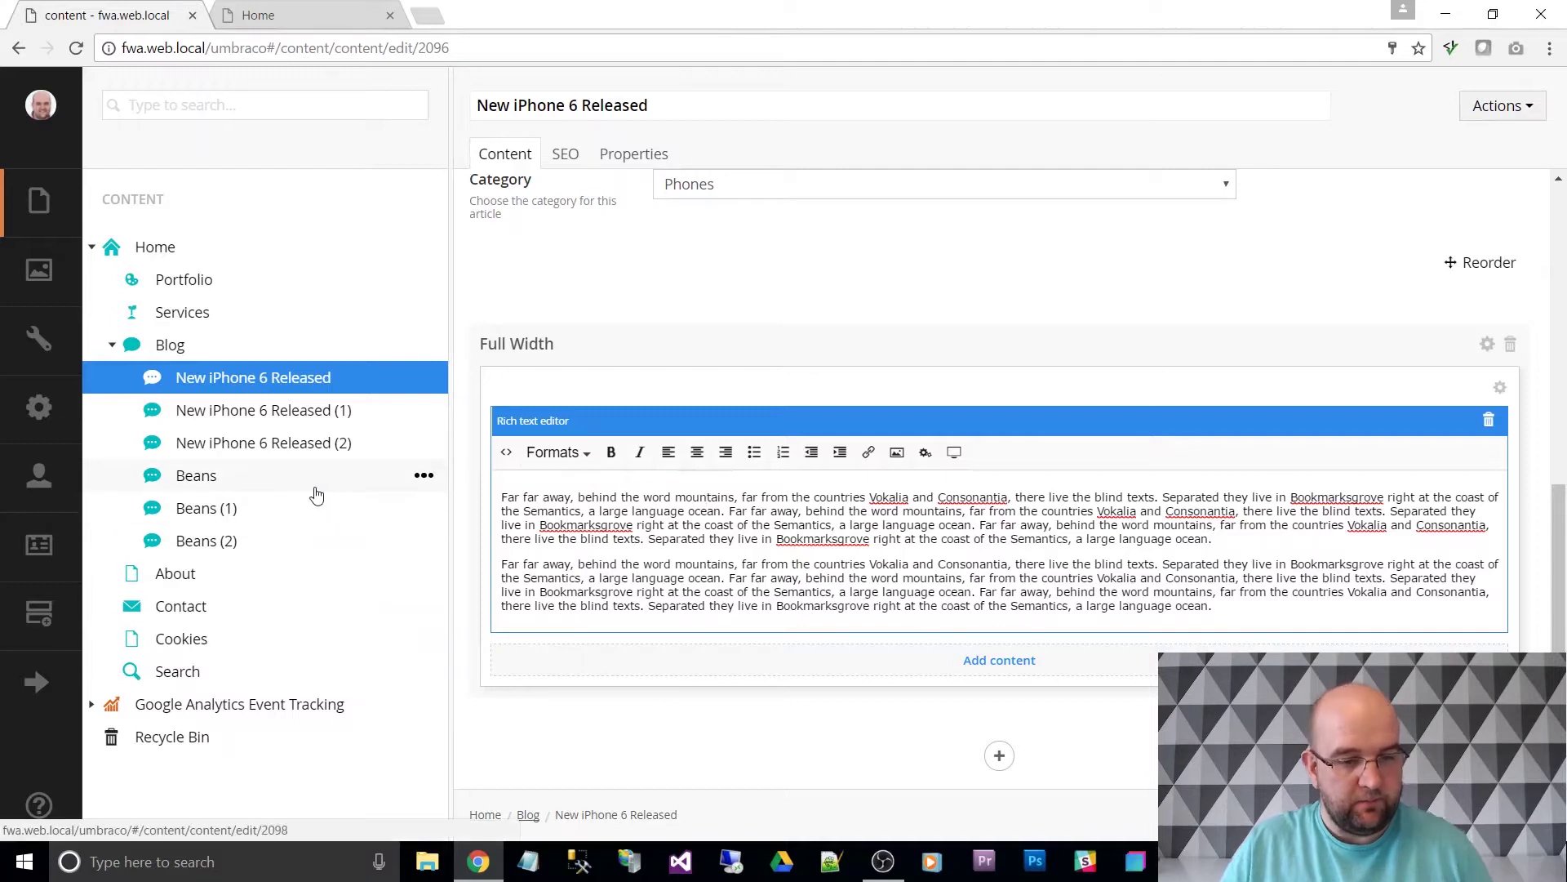
Step: In Settings, check the live home page, then start a new stylesheet named StylesDropdwon
click(41, 341)
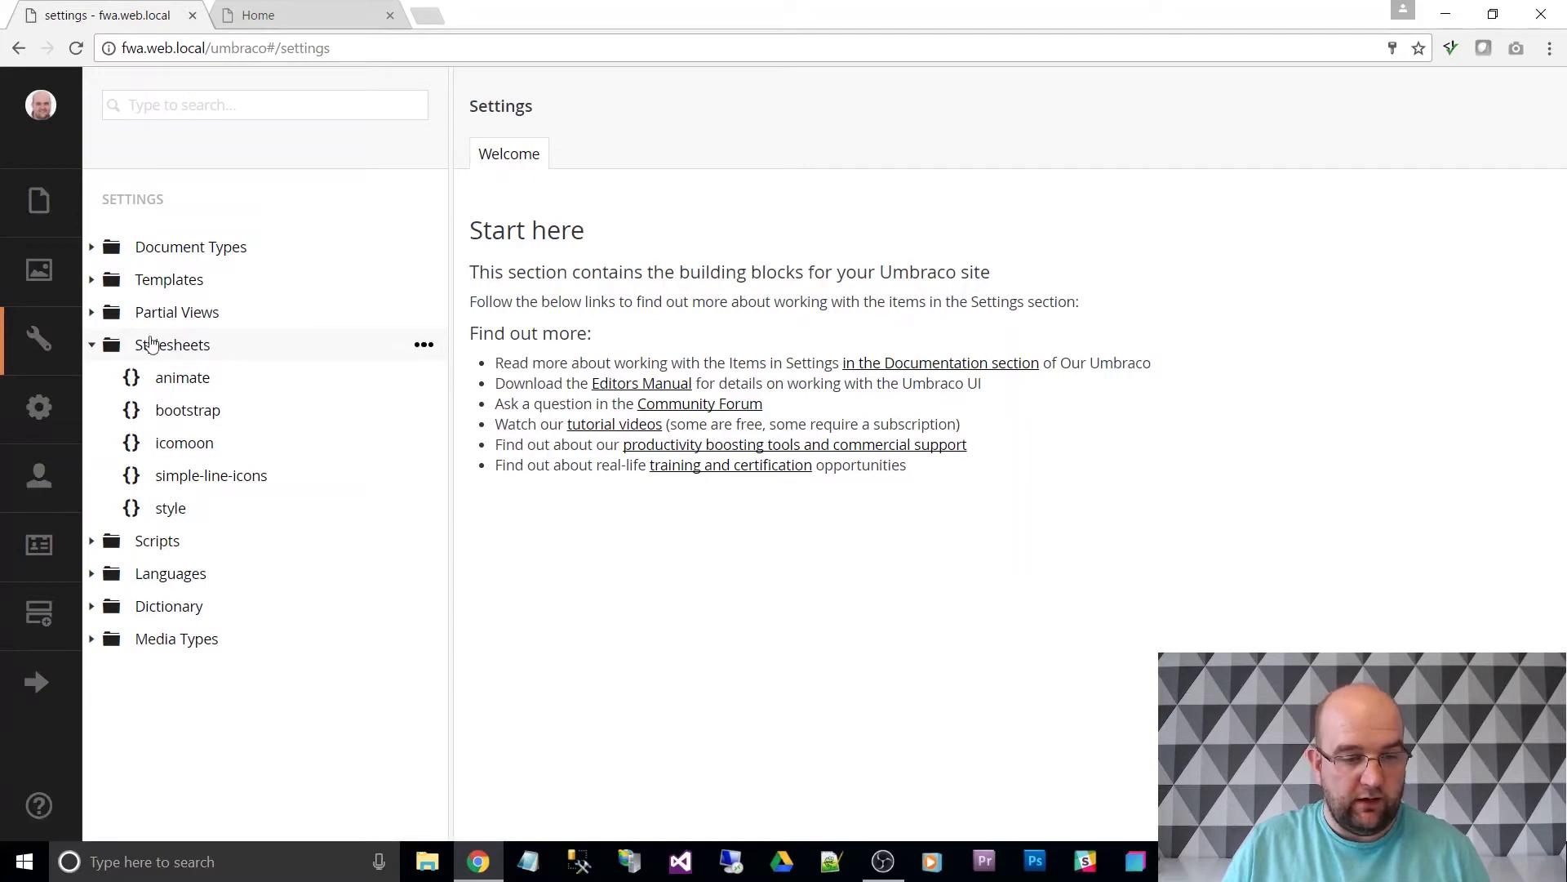
click(275, 16)
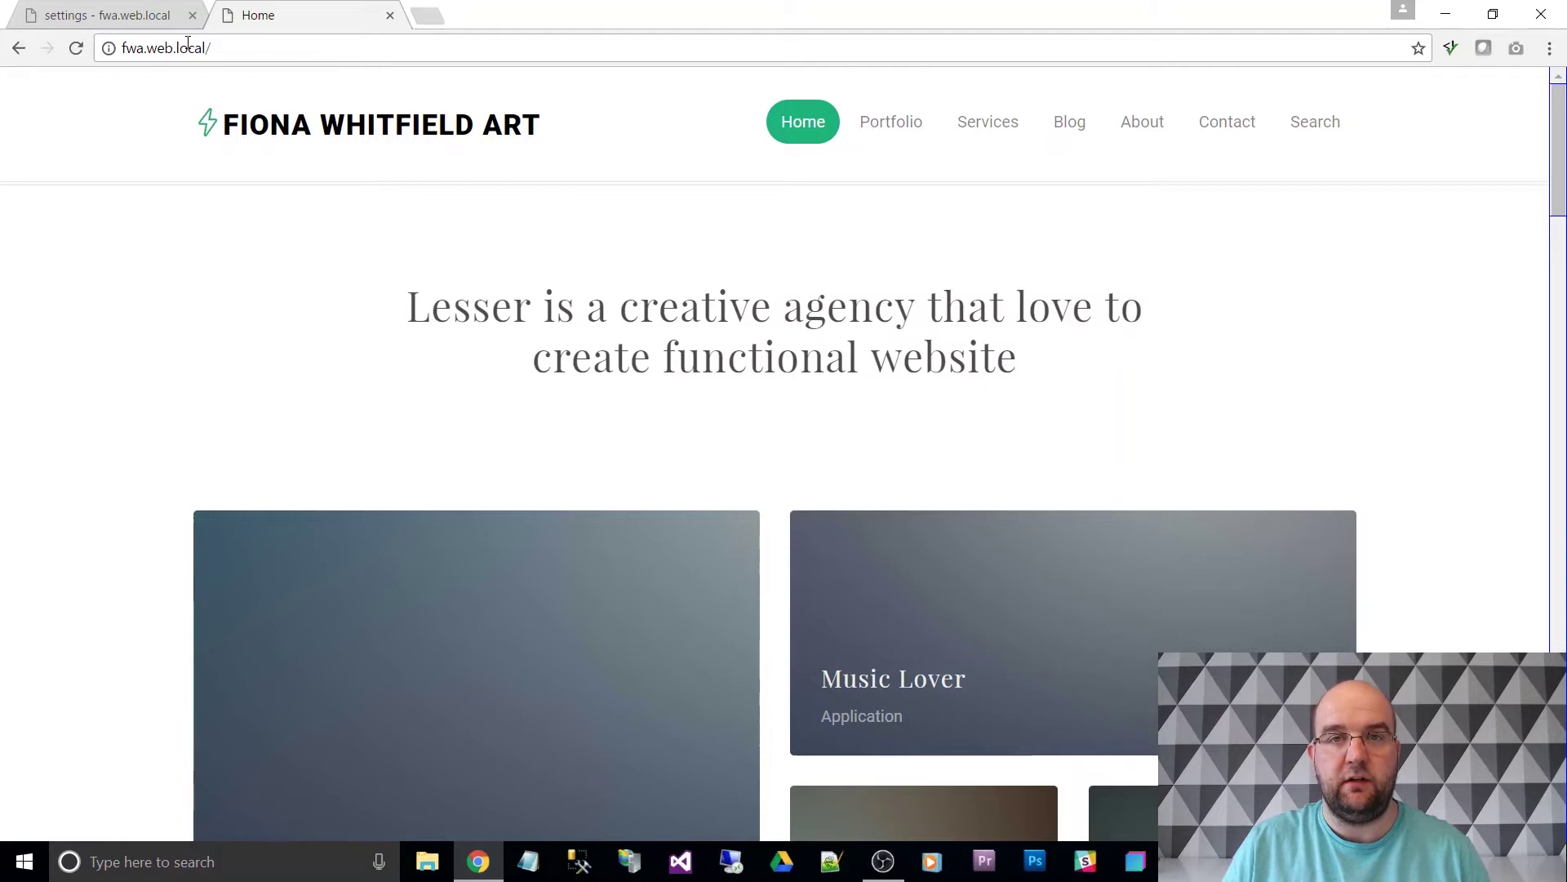
click(89, 18)
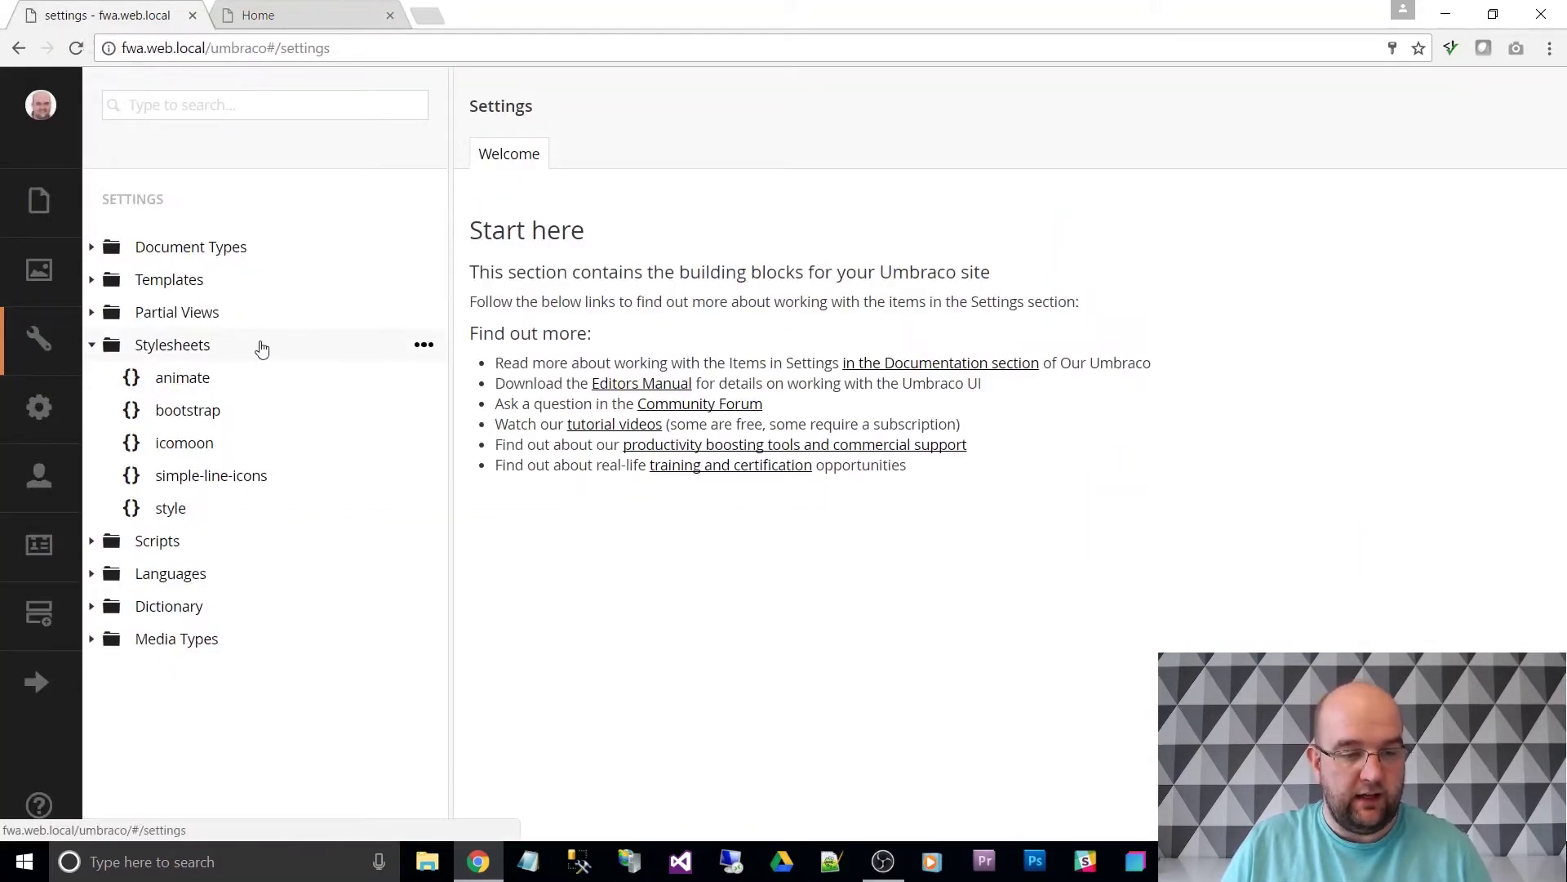
click(424, 345)
click(547, 212)
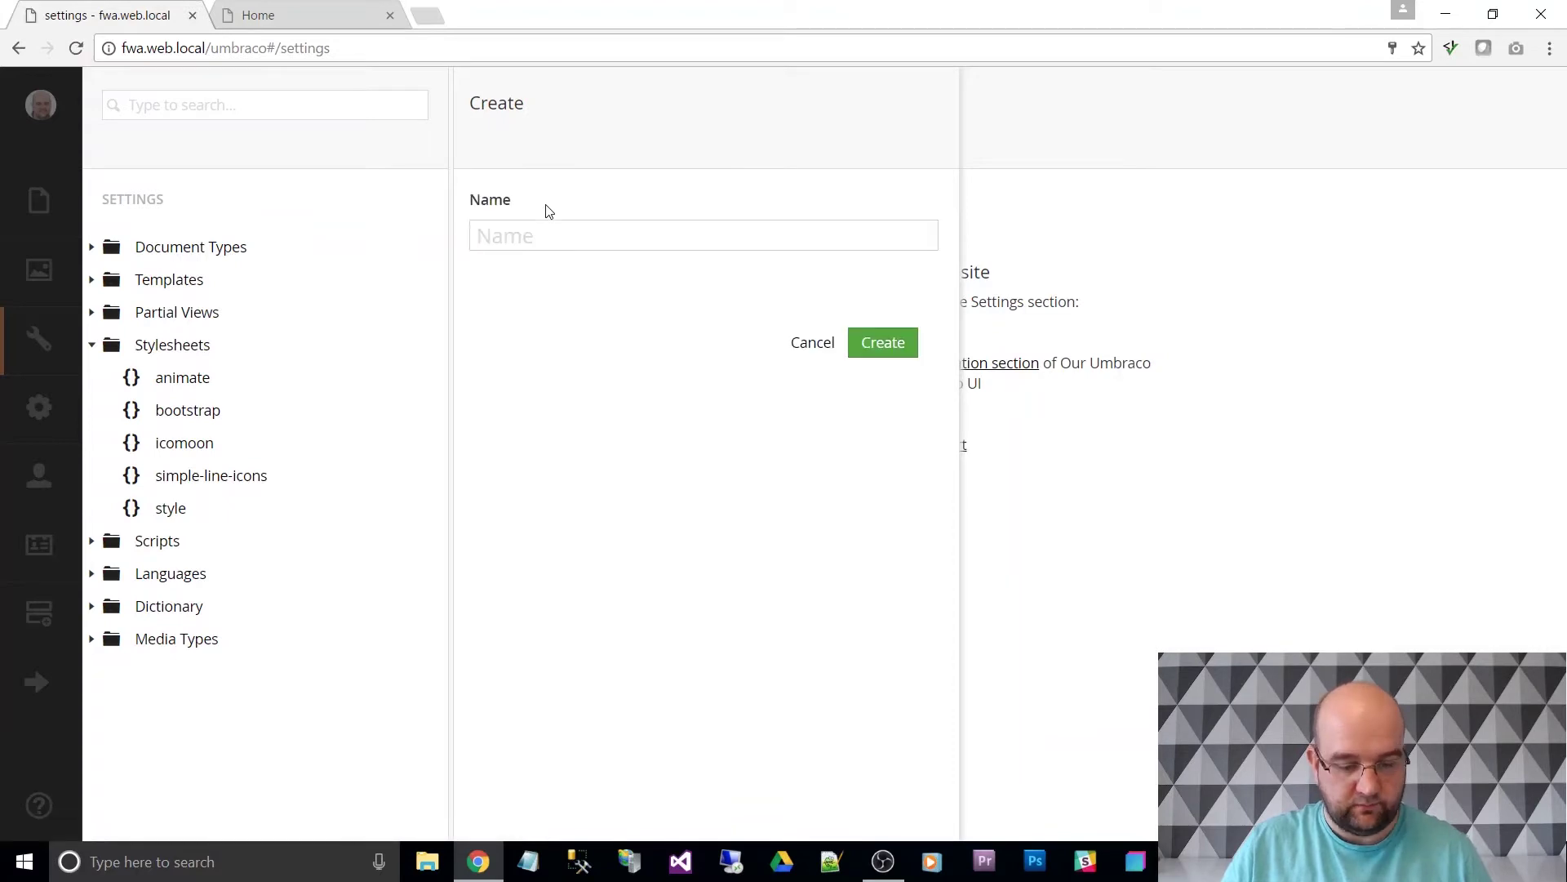
text(StylesD)
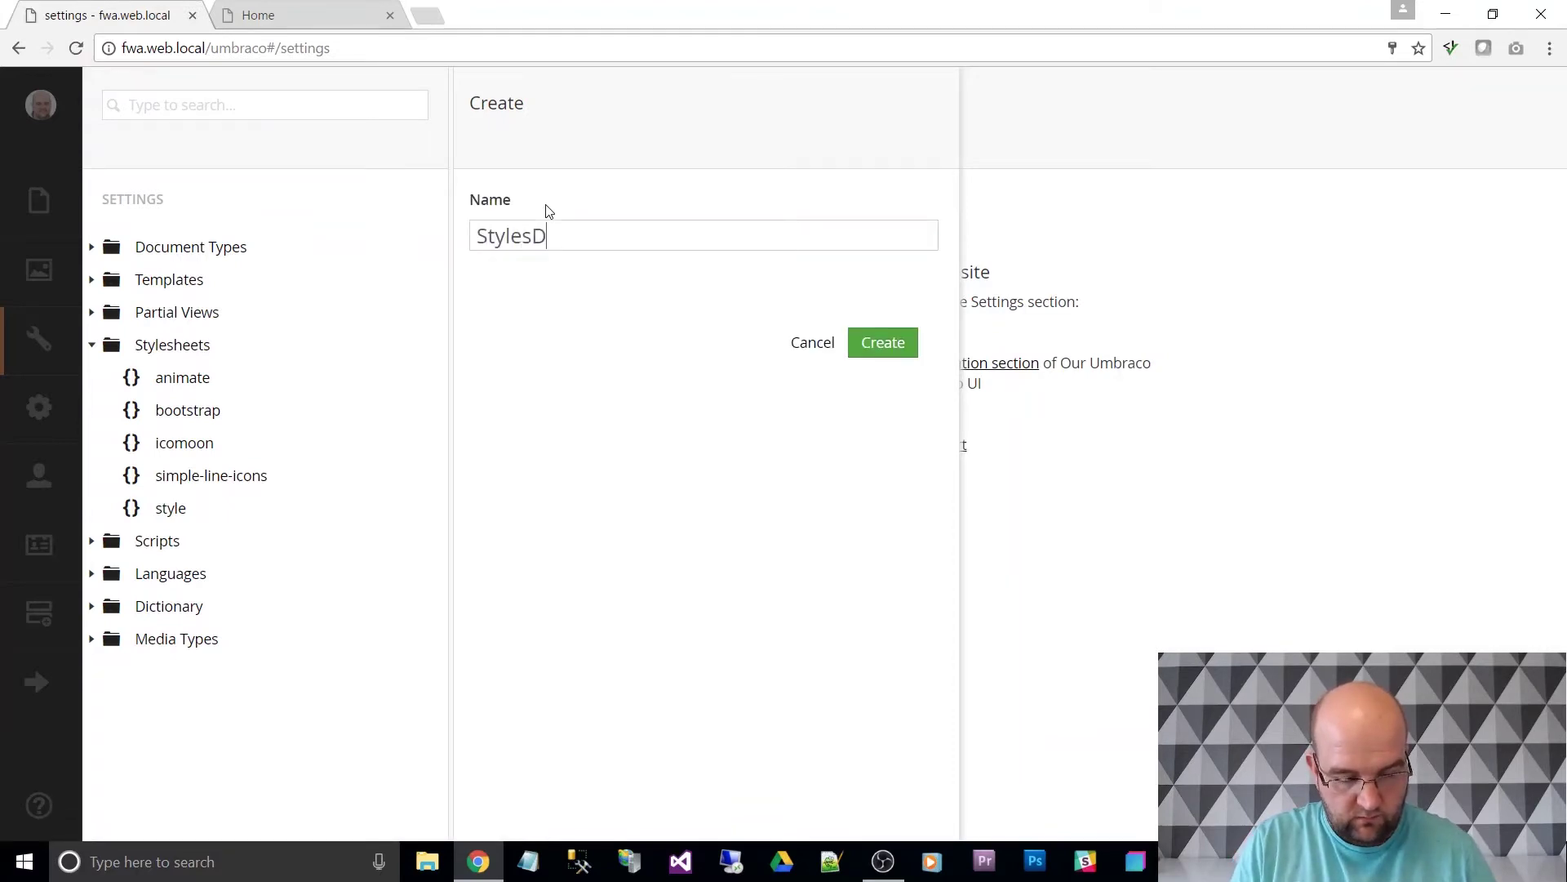
text(ropdwon)
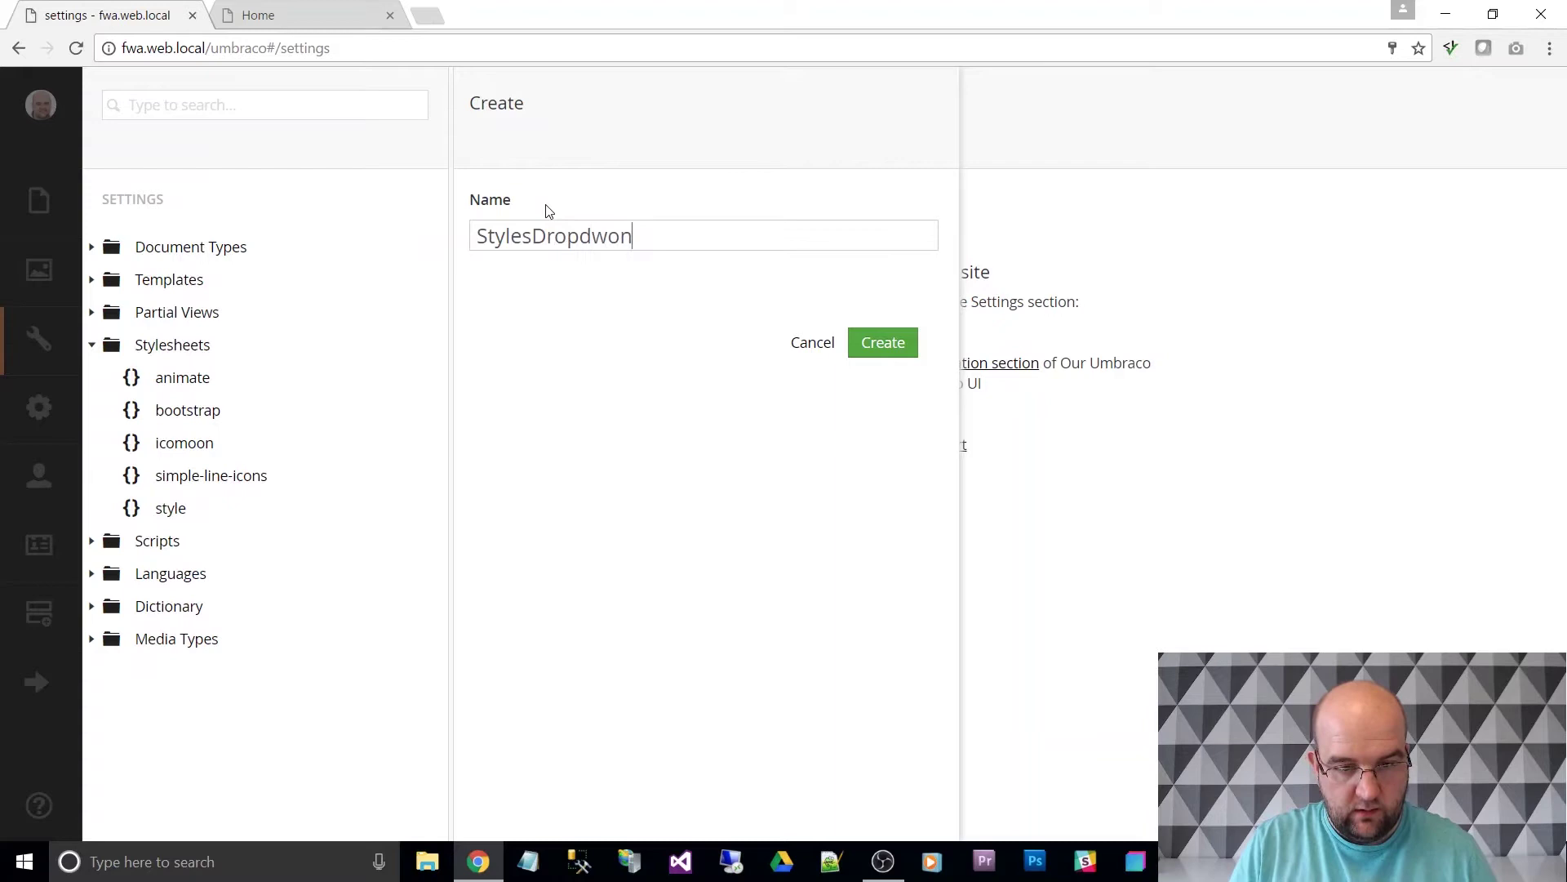
Step: Create the StylesDropdwon stylesheet and add a style property named h1
click(884, 345)
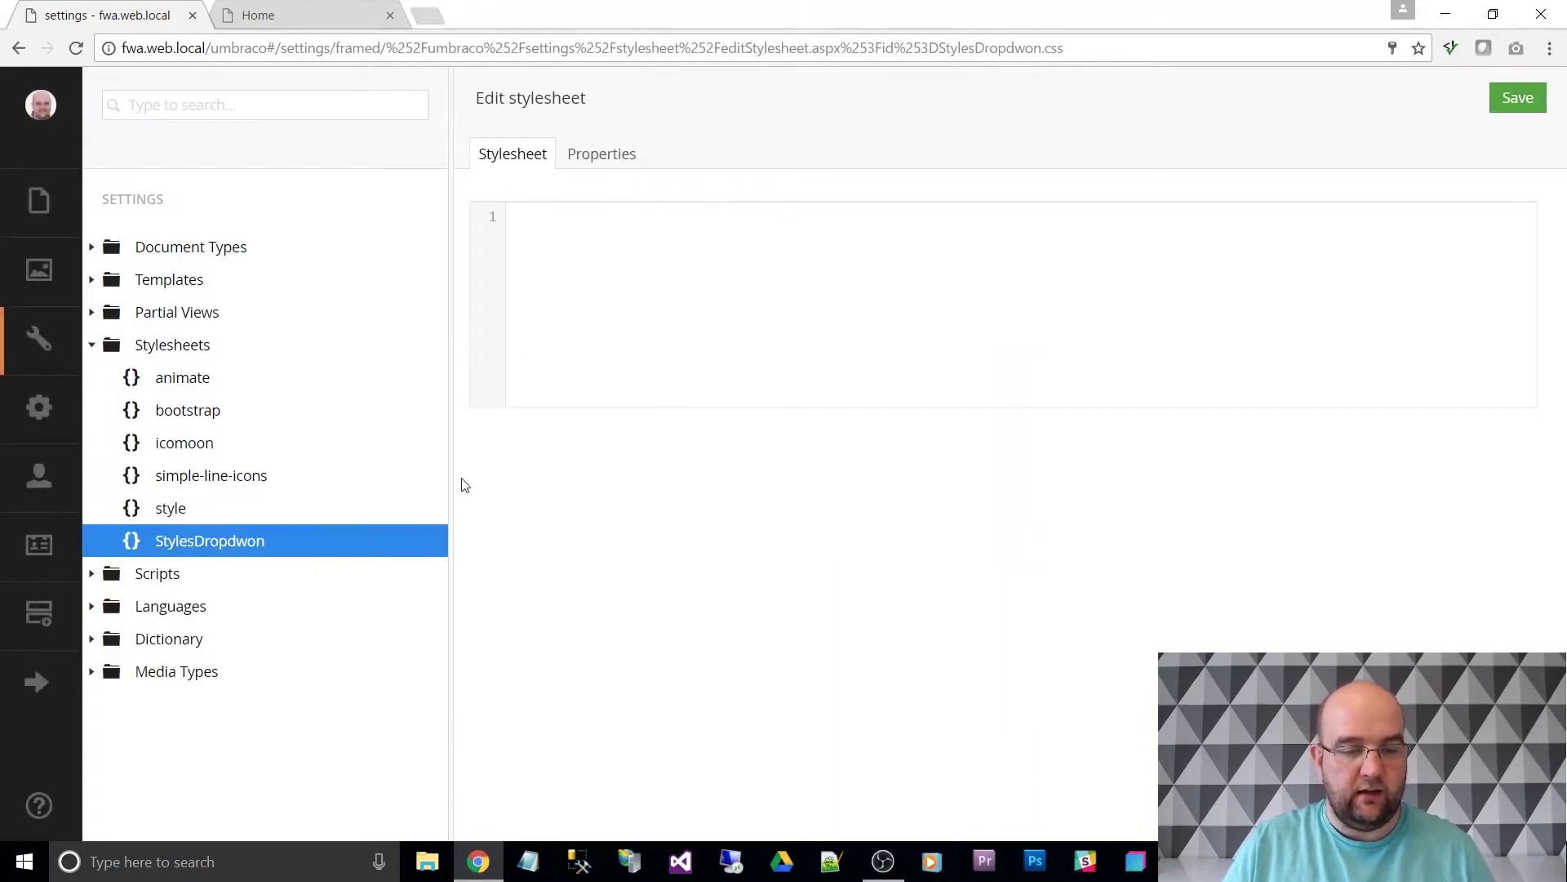
mouse_move(425, 542)
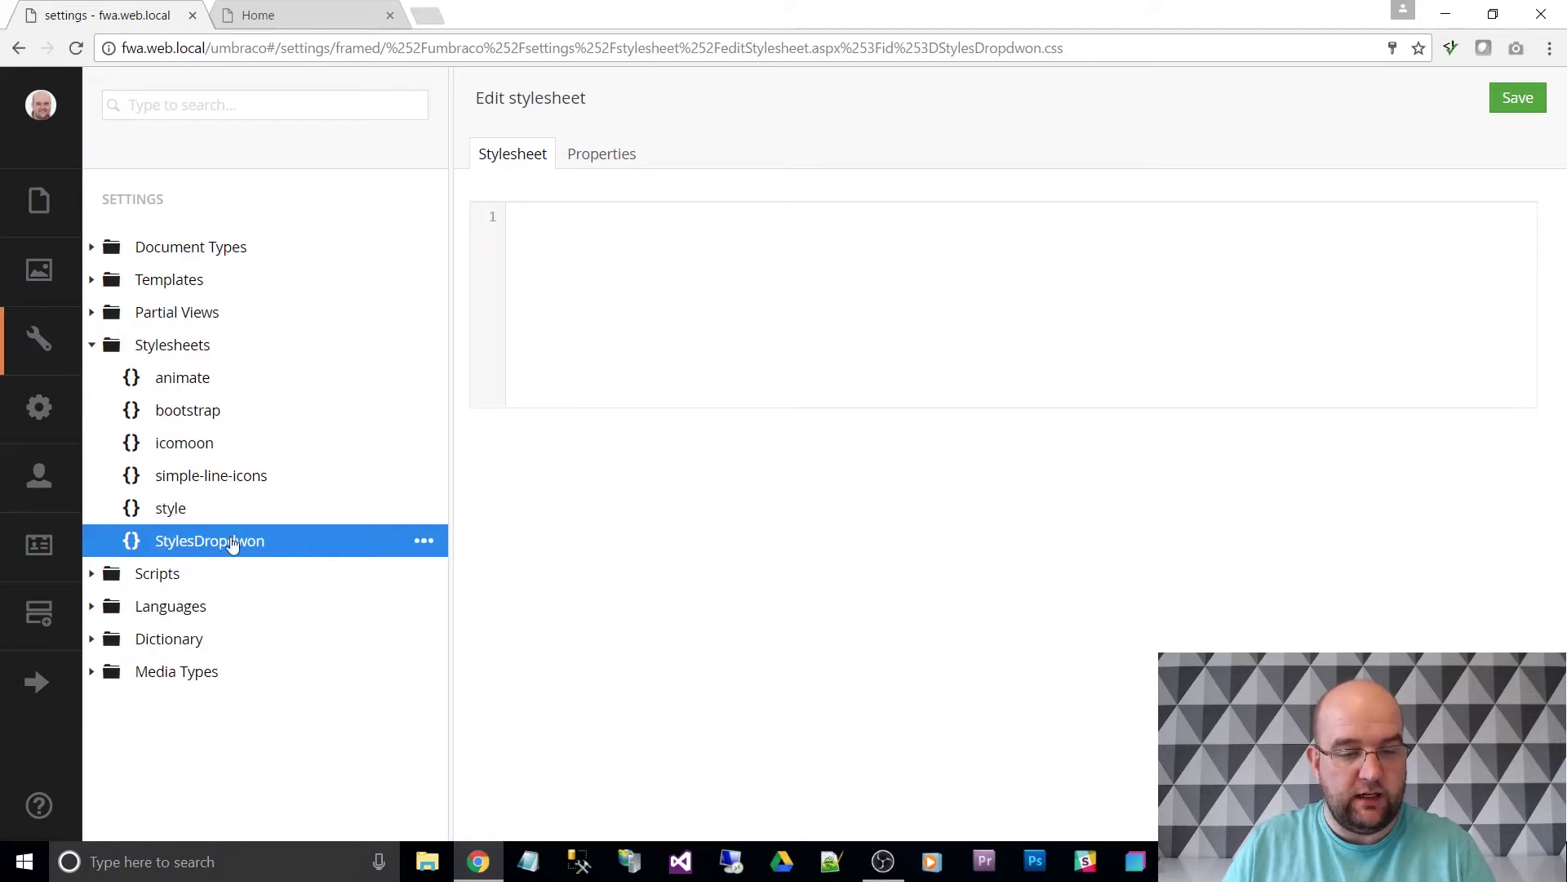
click(424, 543)
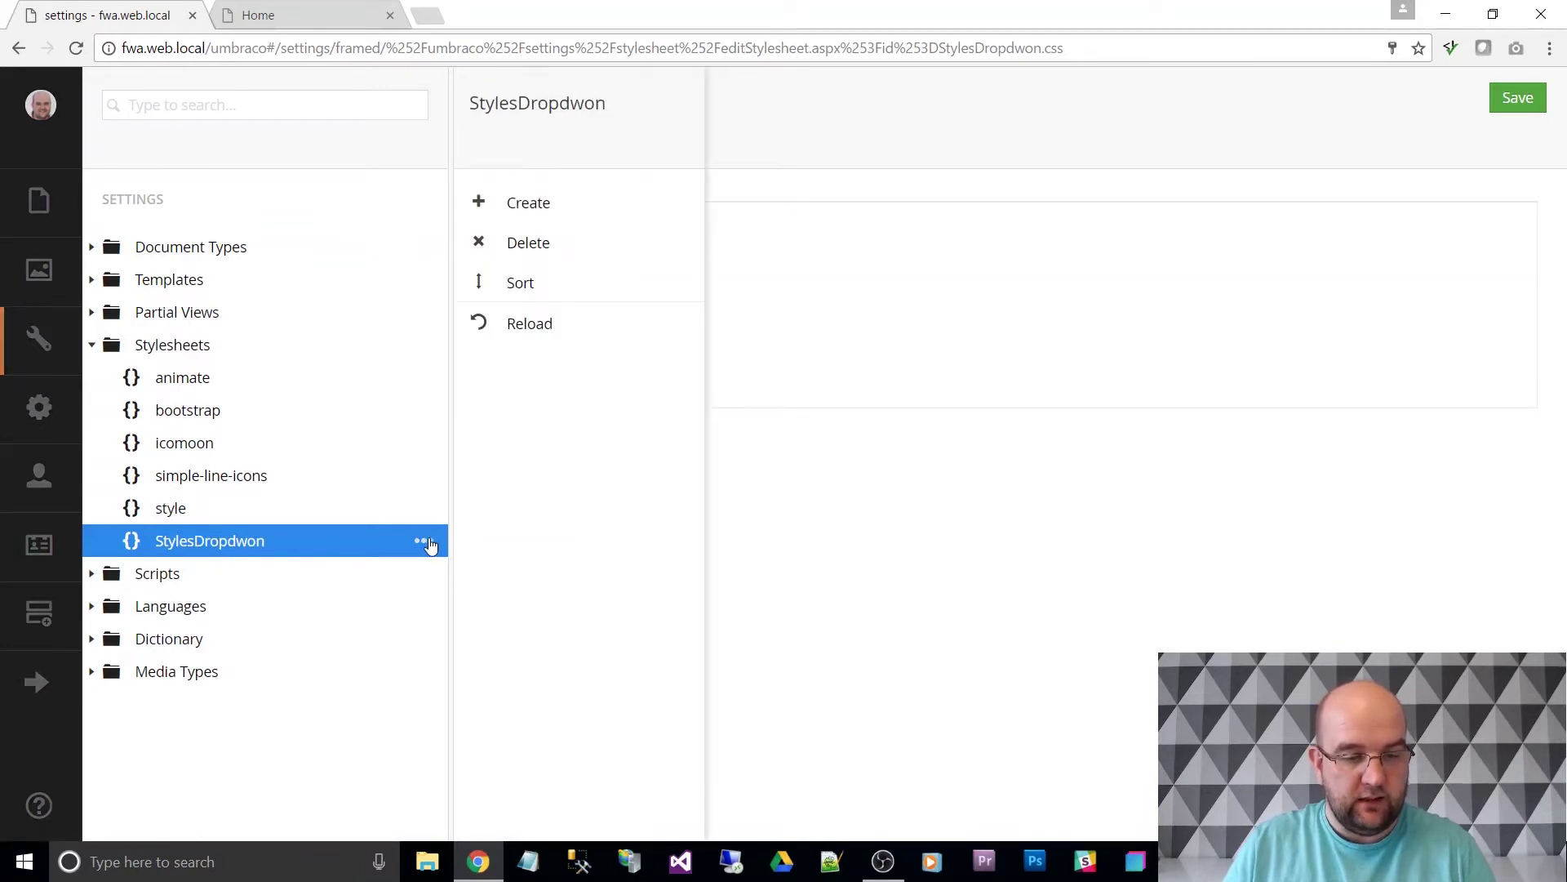
click(532, 207)
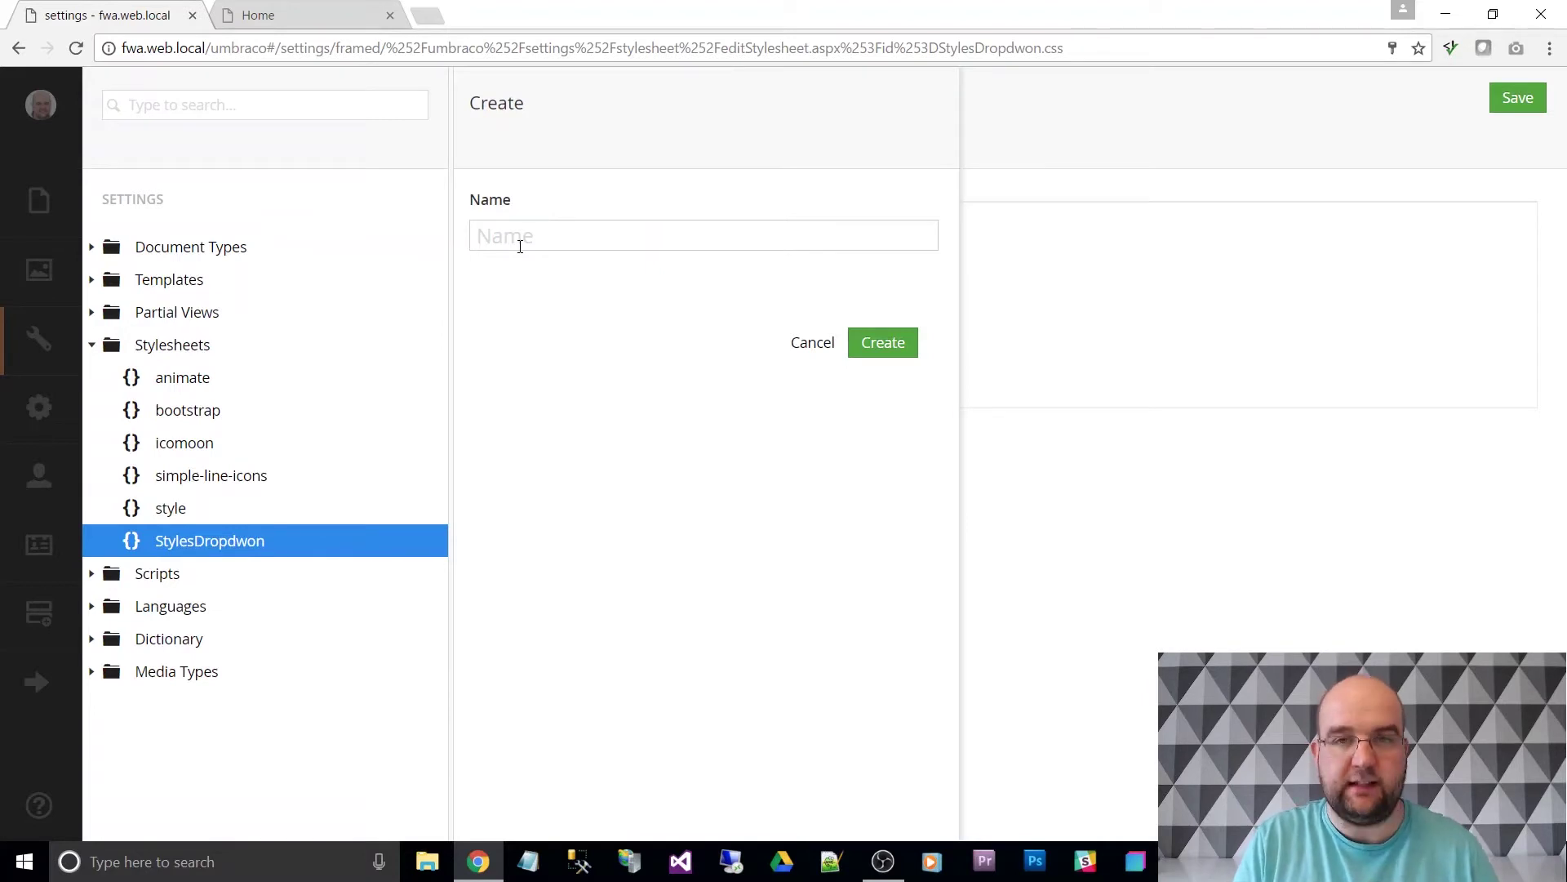
text(h1)
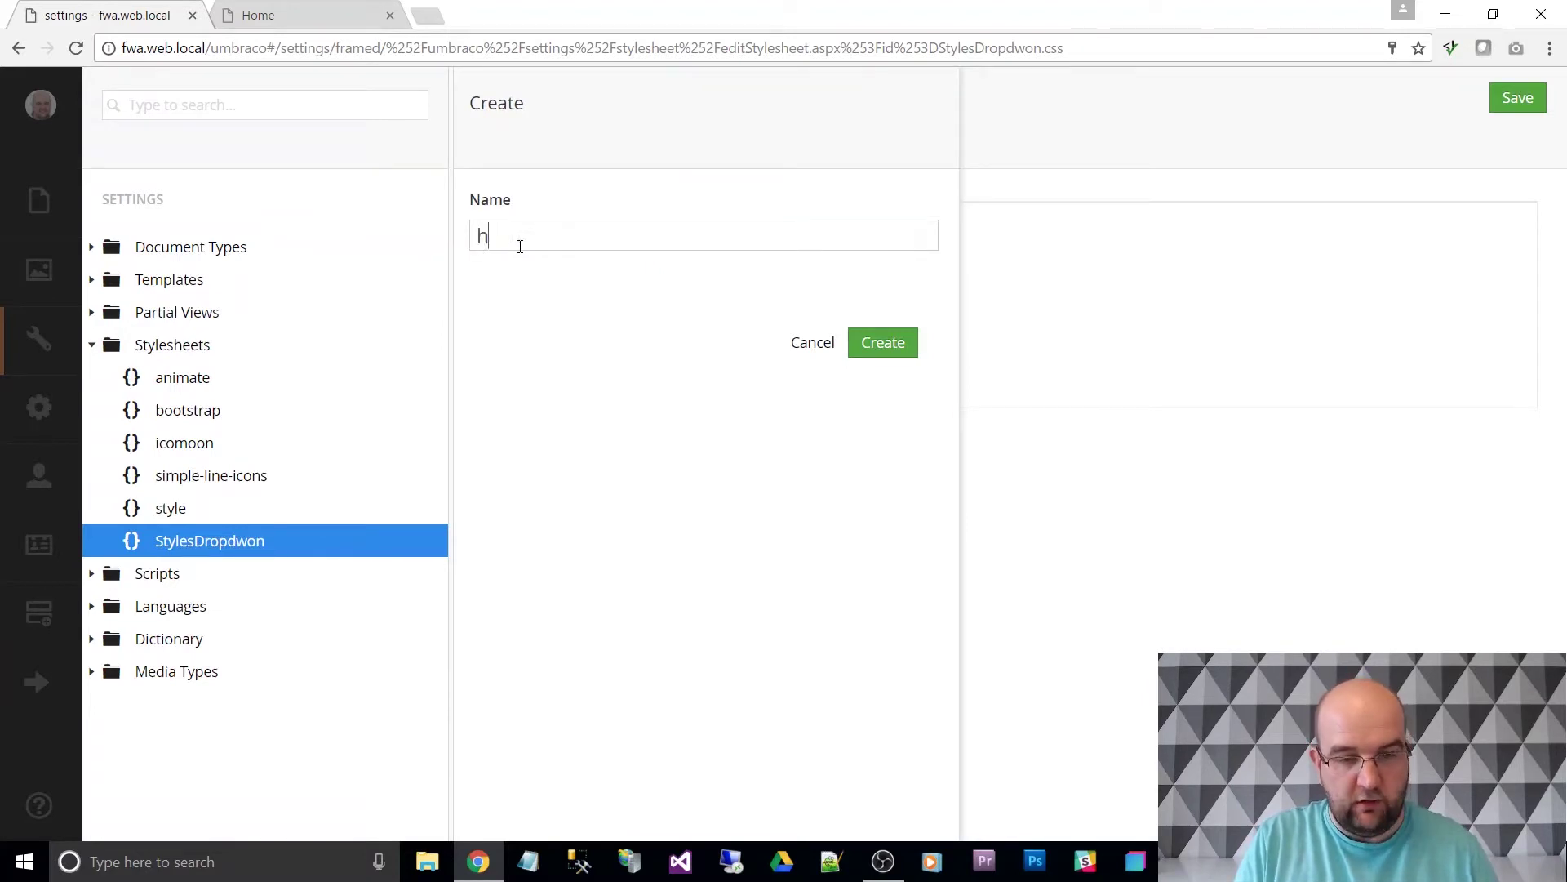
click(886, 342)
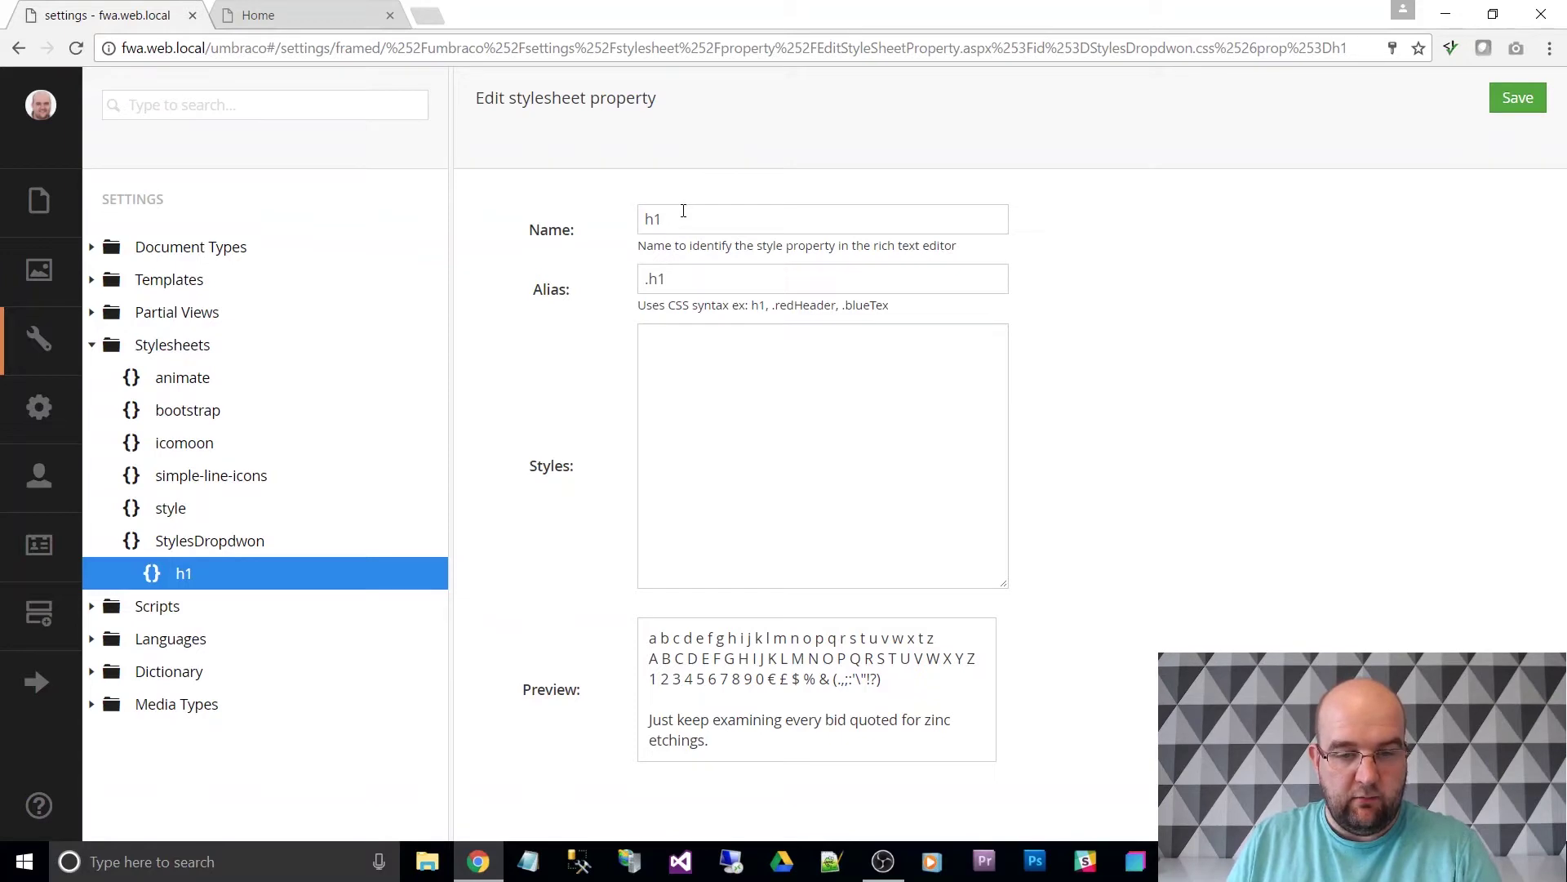
Step: Change the h1 property's alias from .h1 to h1 and save it
drag(673, 221, 605, 218)
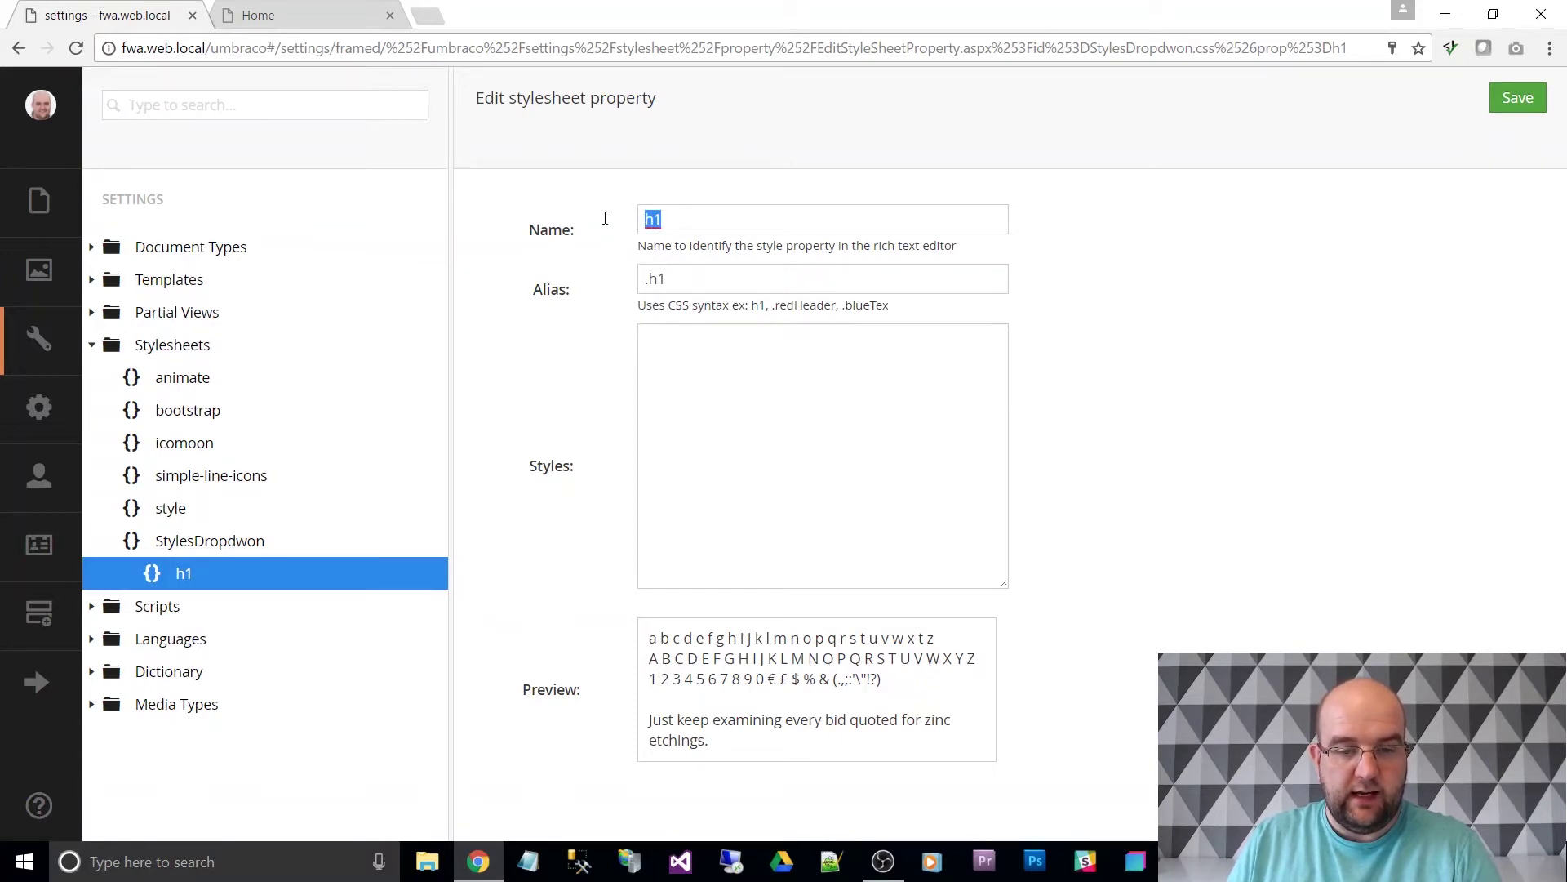
click(679, 221)
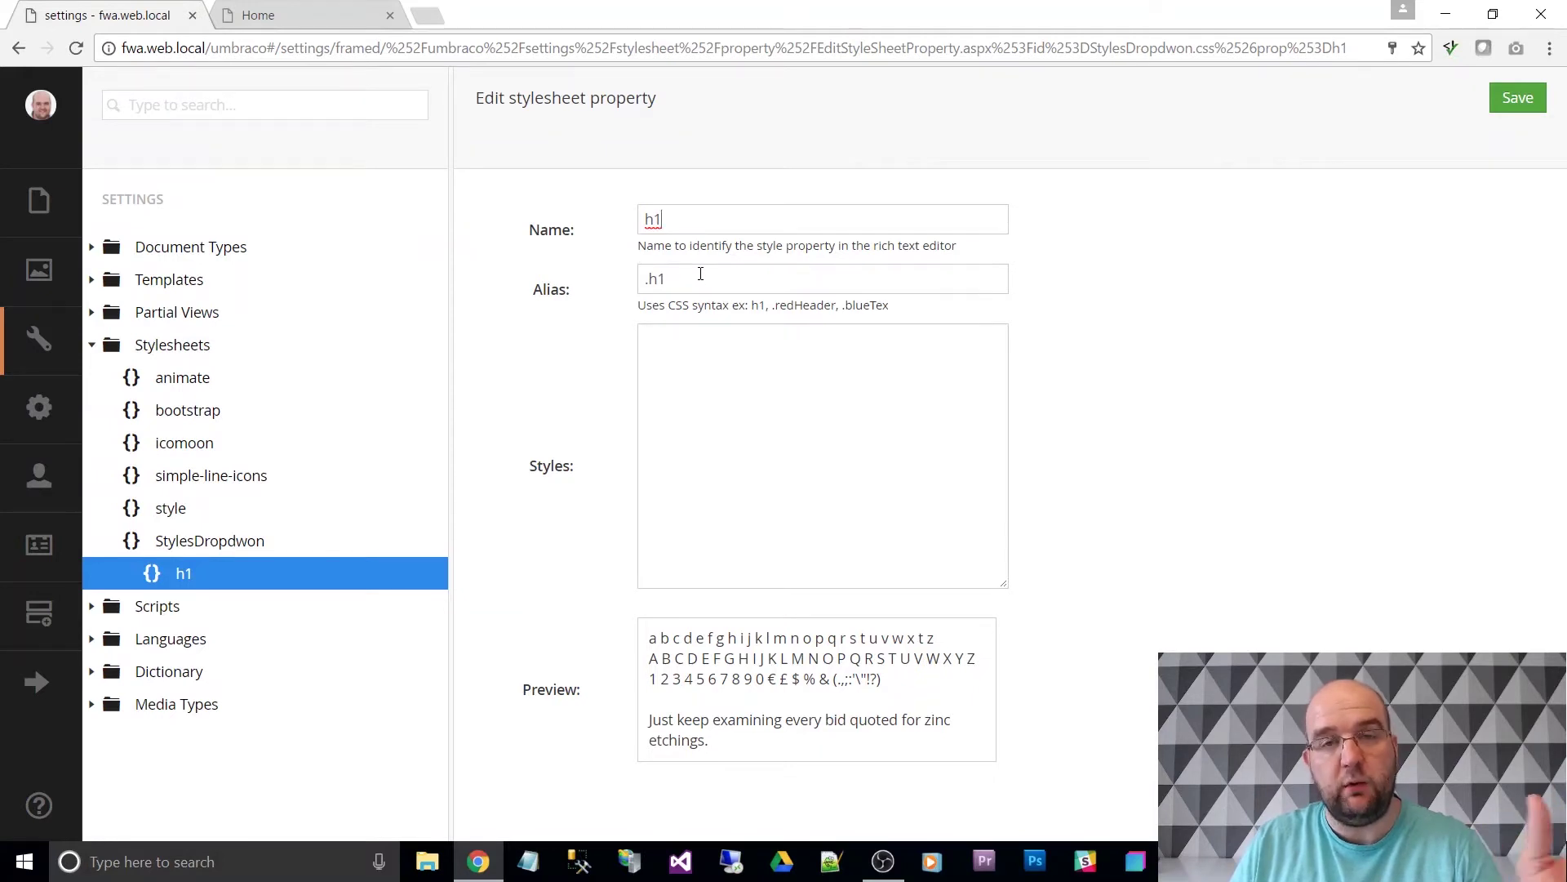
click(702, 278)
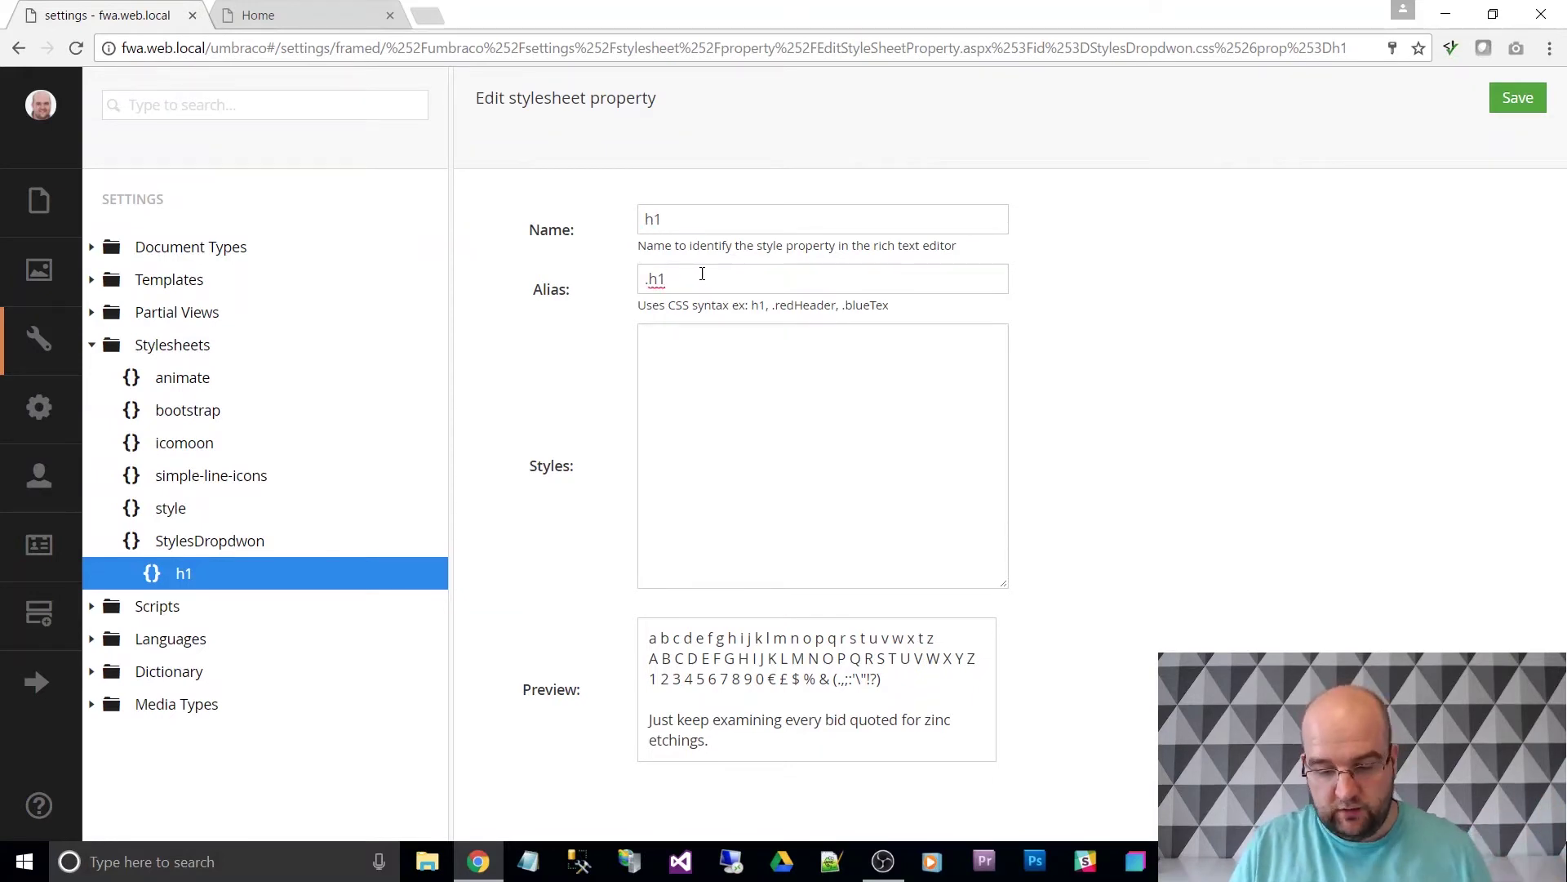
key(Delete)
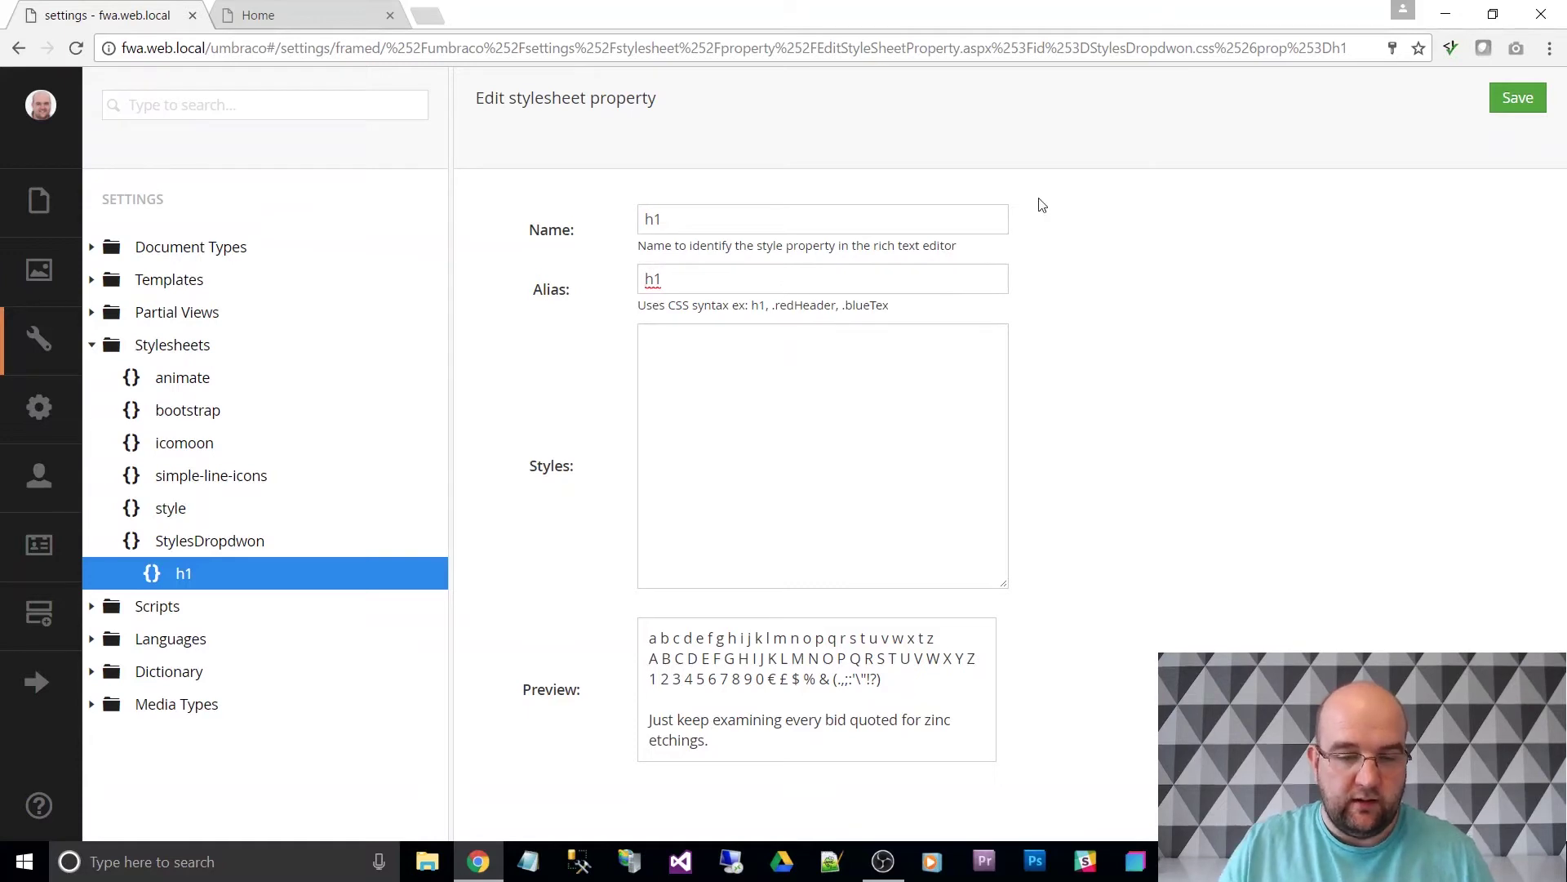
click(1538, 107)
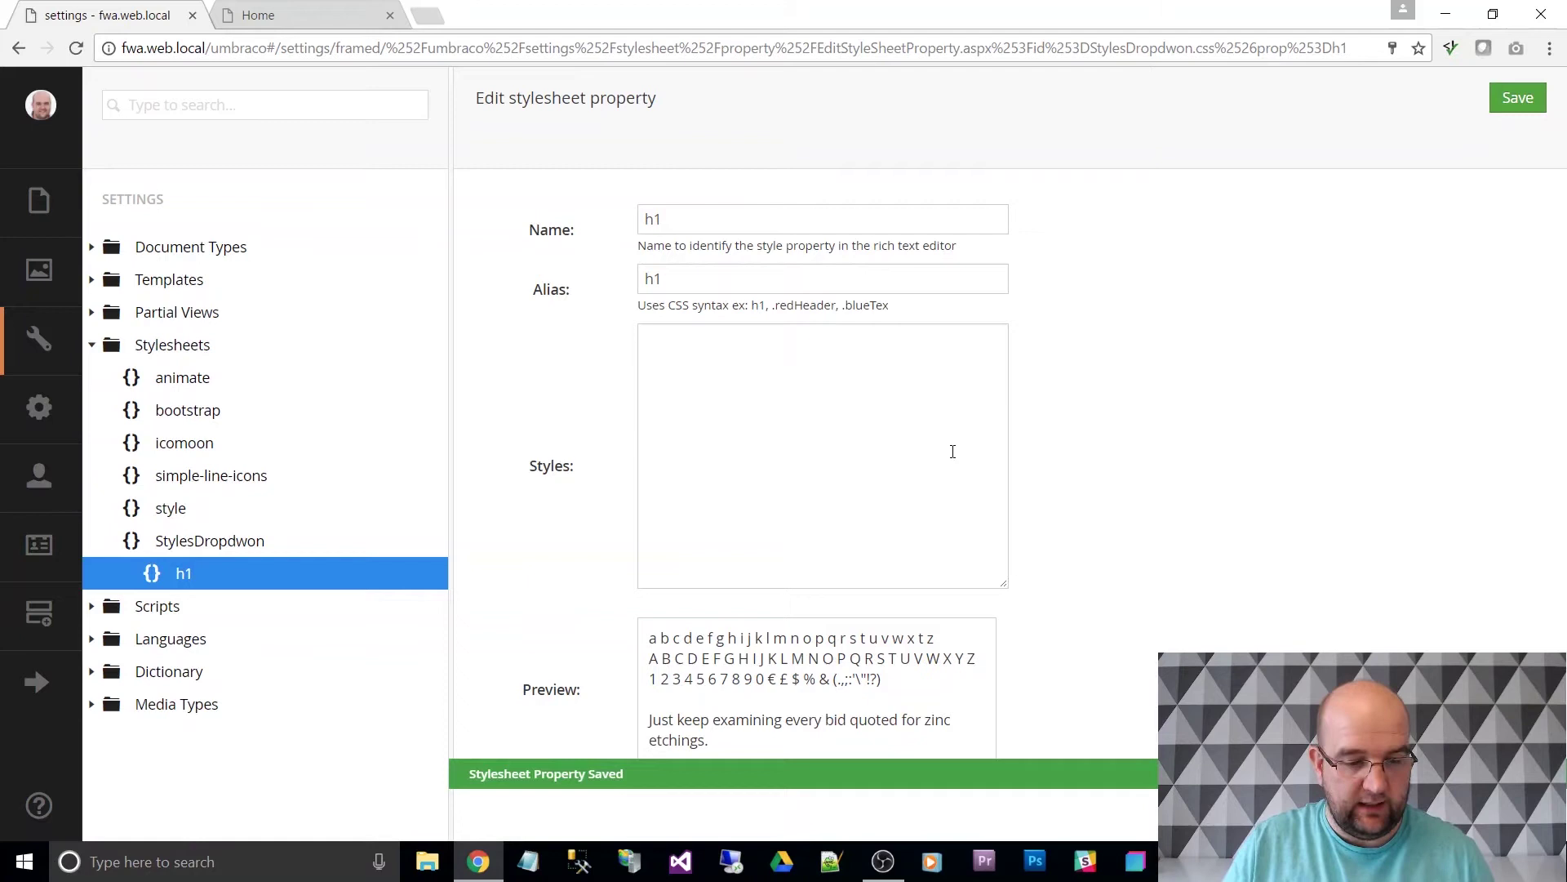
Step: Add an h2 style property to StylesDropdwon with alias h2 and save it
click(424, 540)
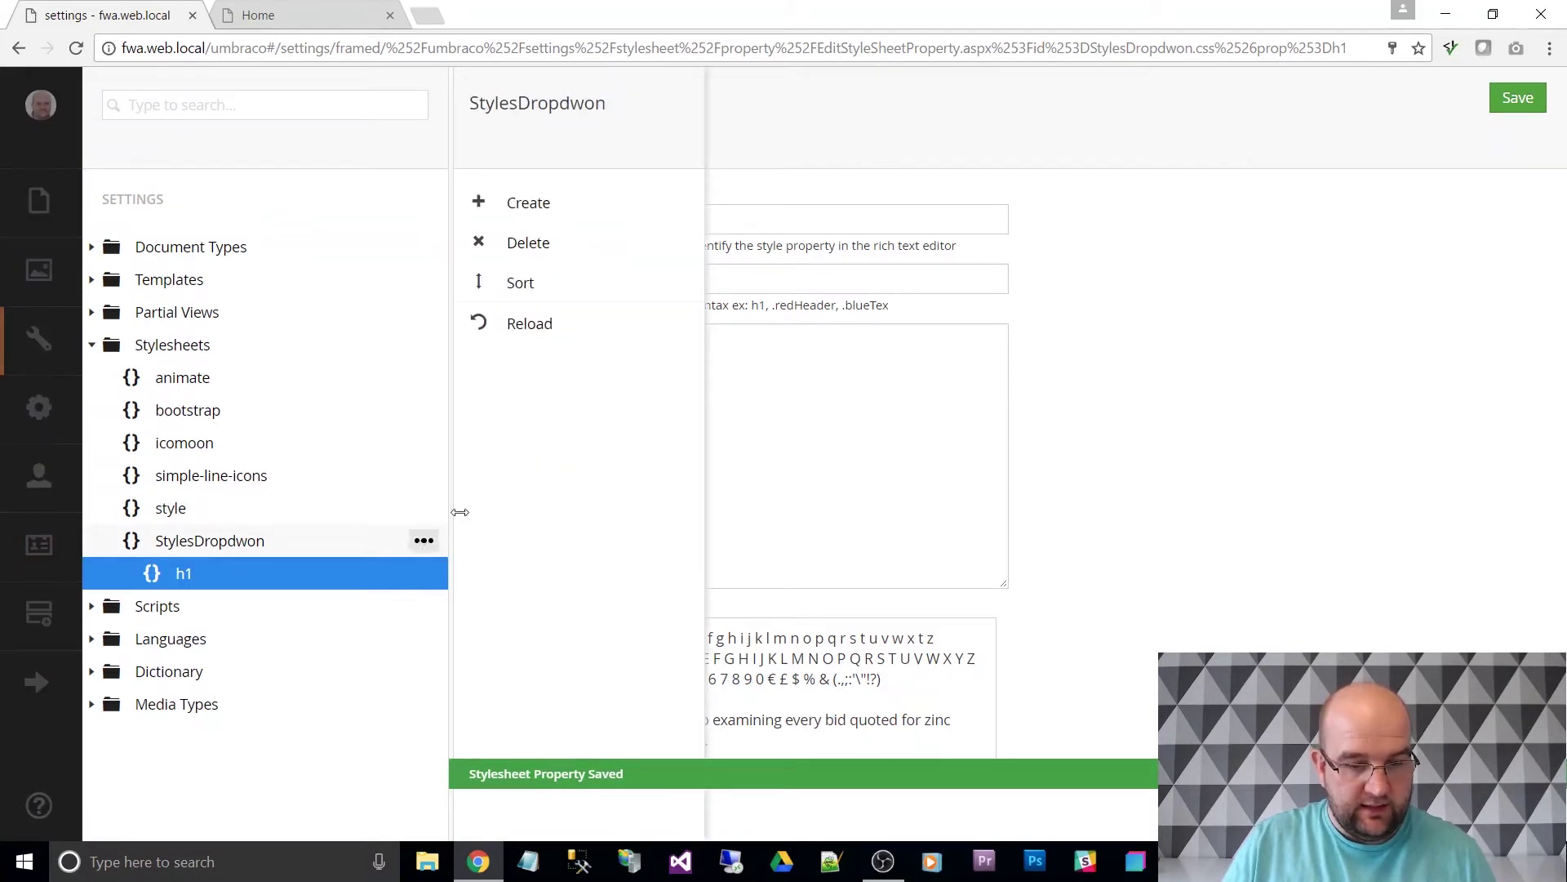
click(529, 204)
text(h2)
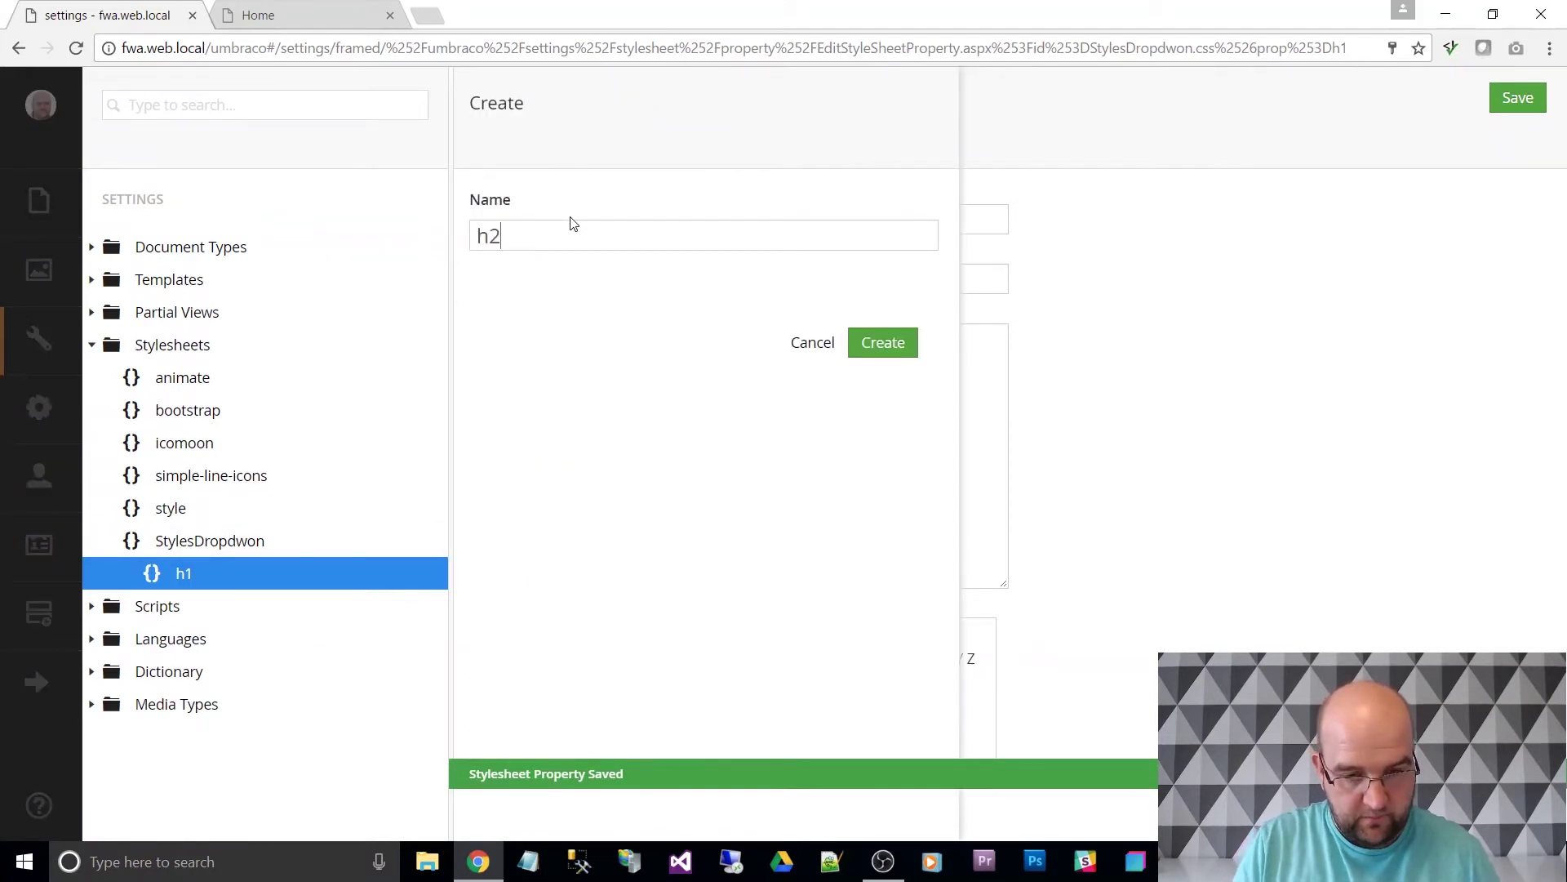
click(855, 347)
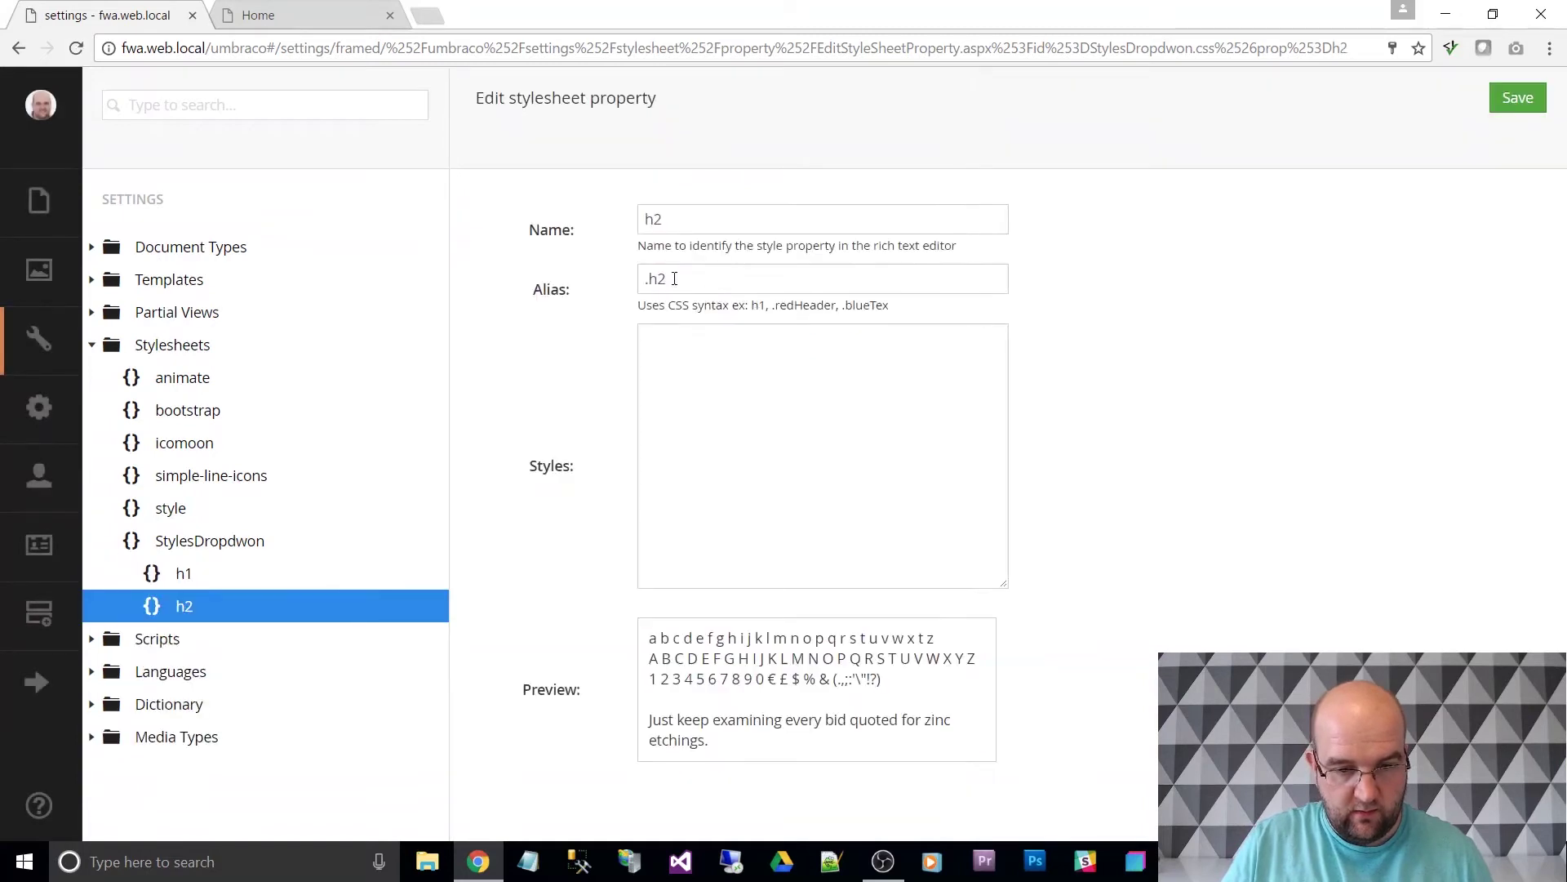
key(BackSpace)
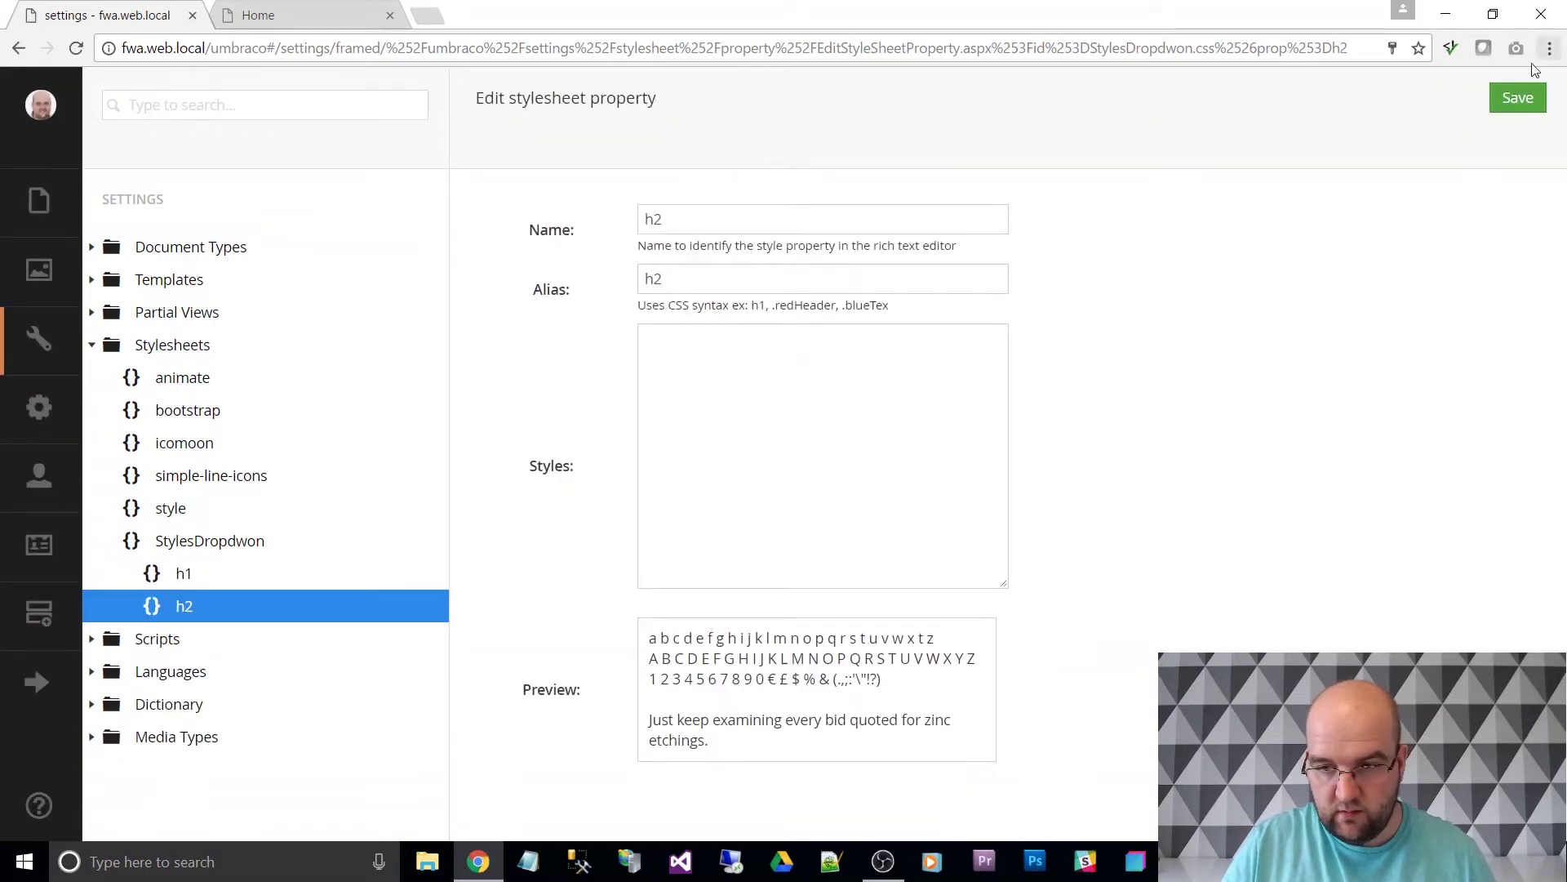
click(1514, 98)
Step: Add an h3 style property with alias h3 and save it
click(424, 540)
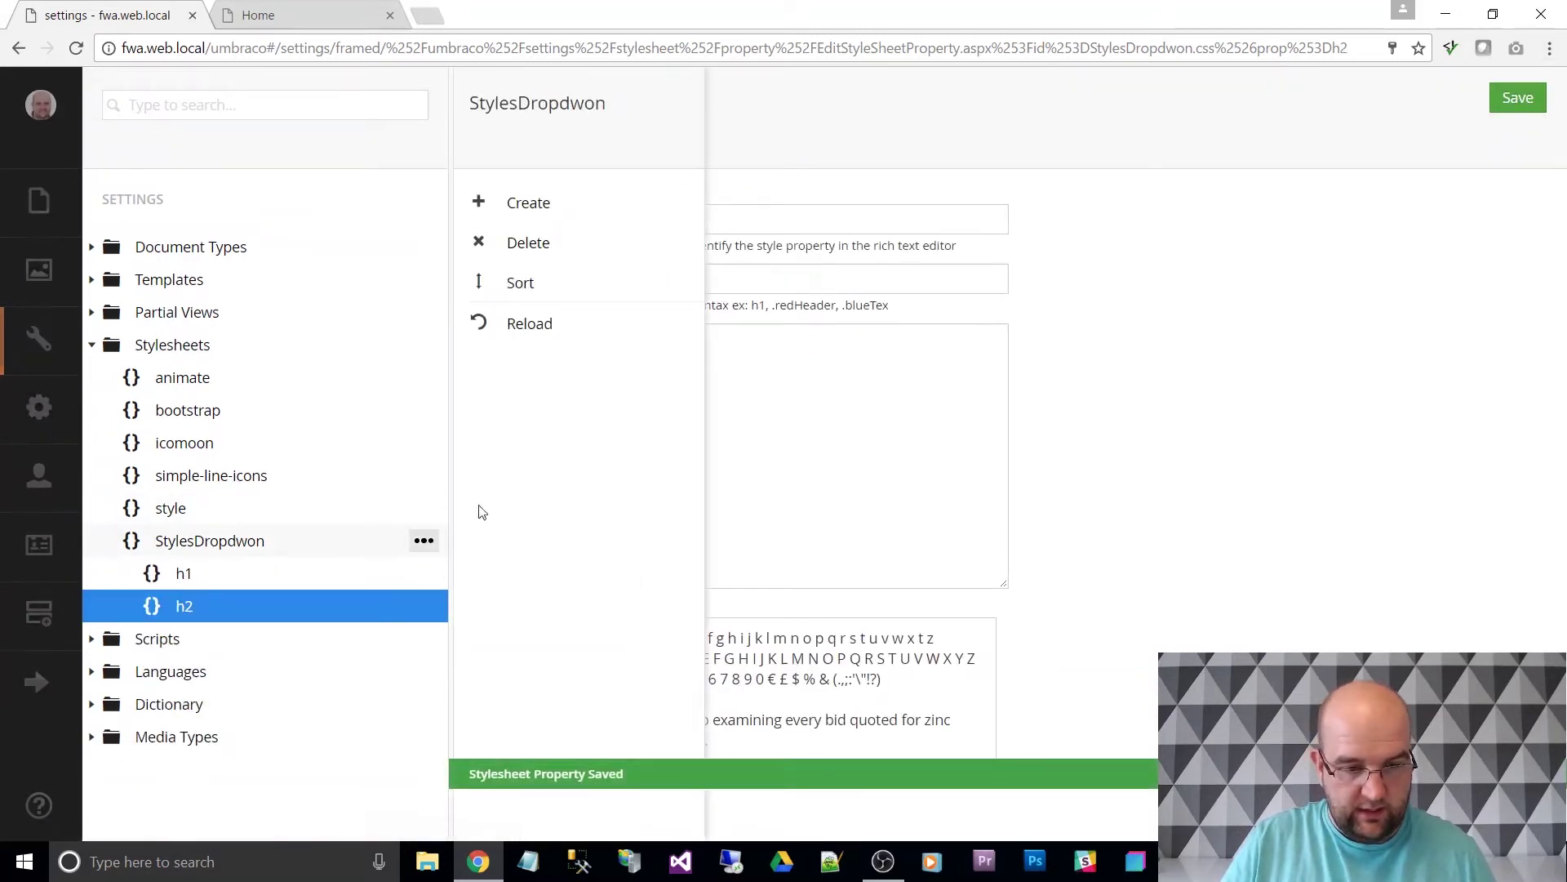
click(536, 203)
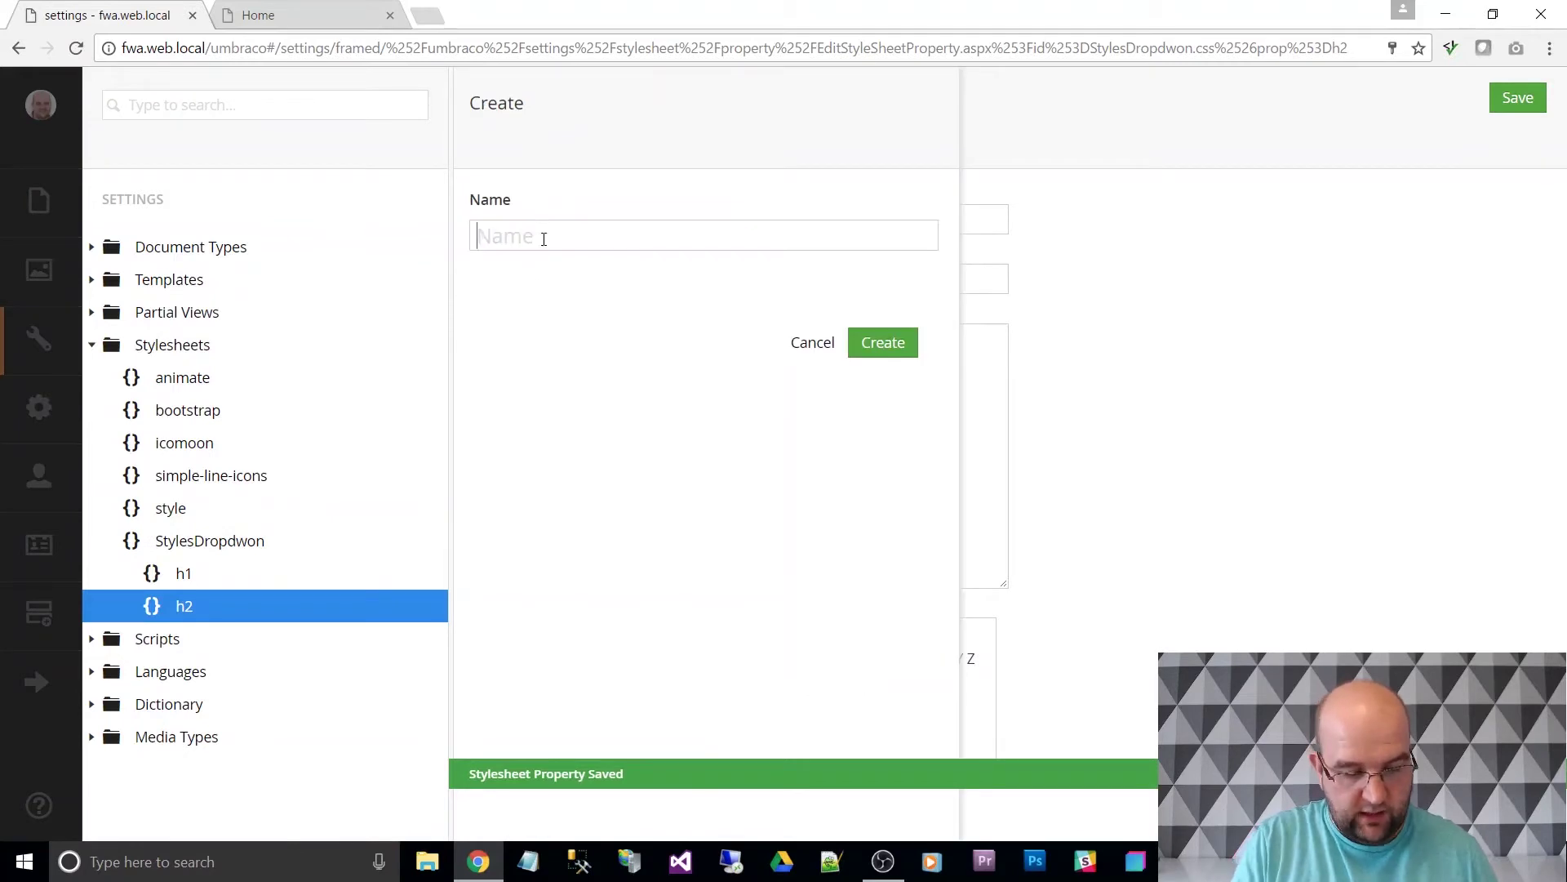
text(h3)
click(882, 343)
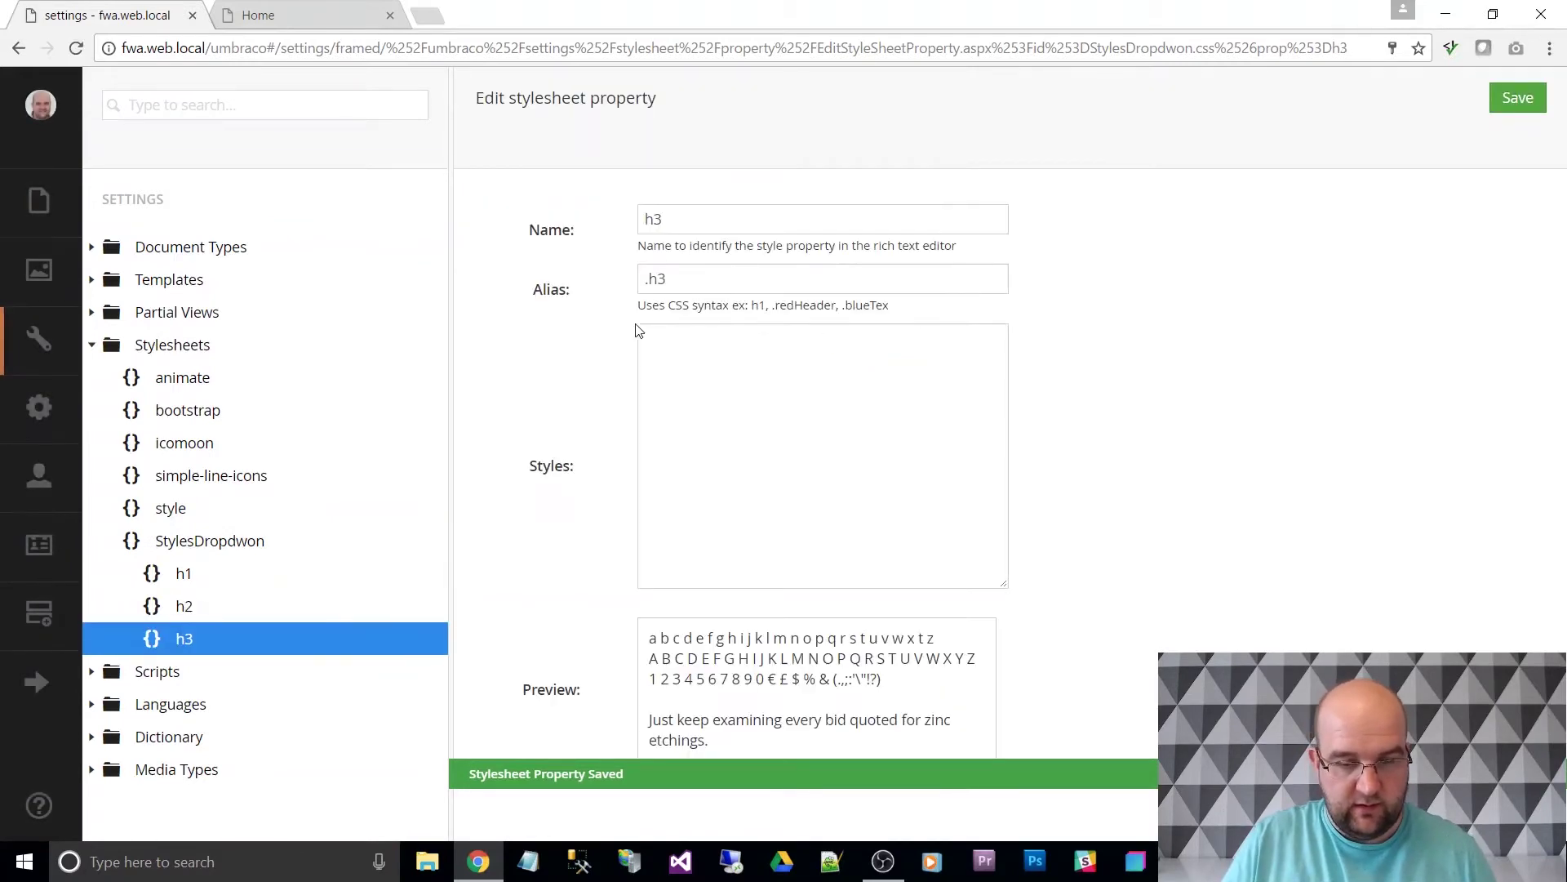
click(644, 279)
key(Delete)
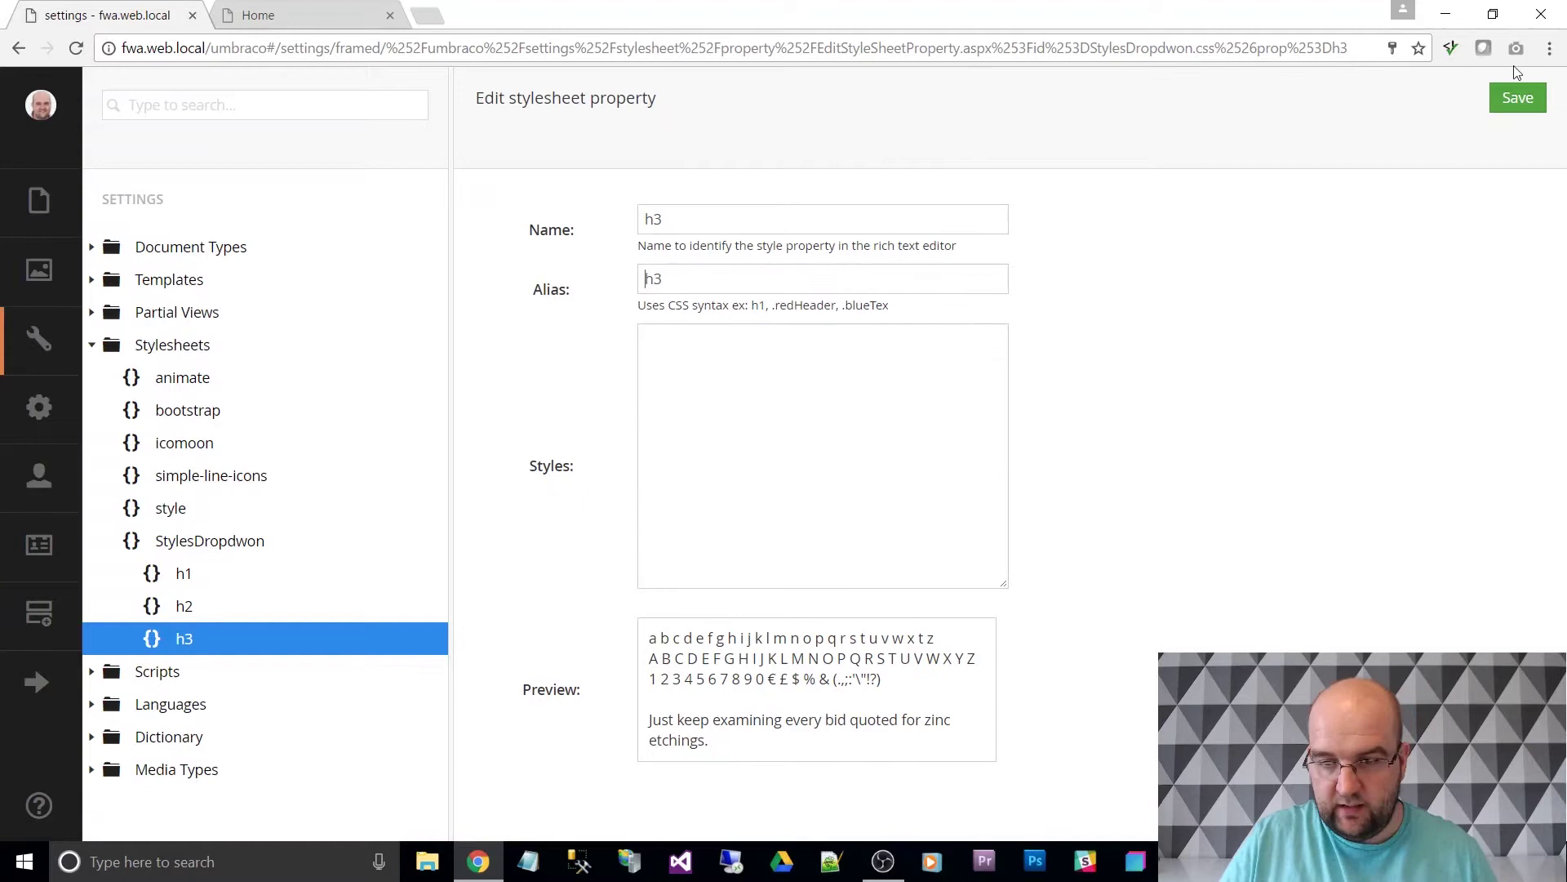
click(1515, 99)
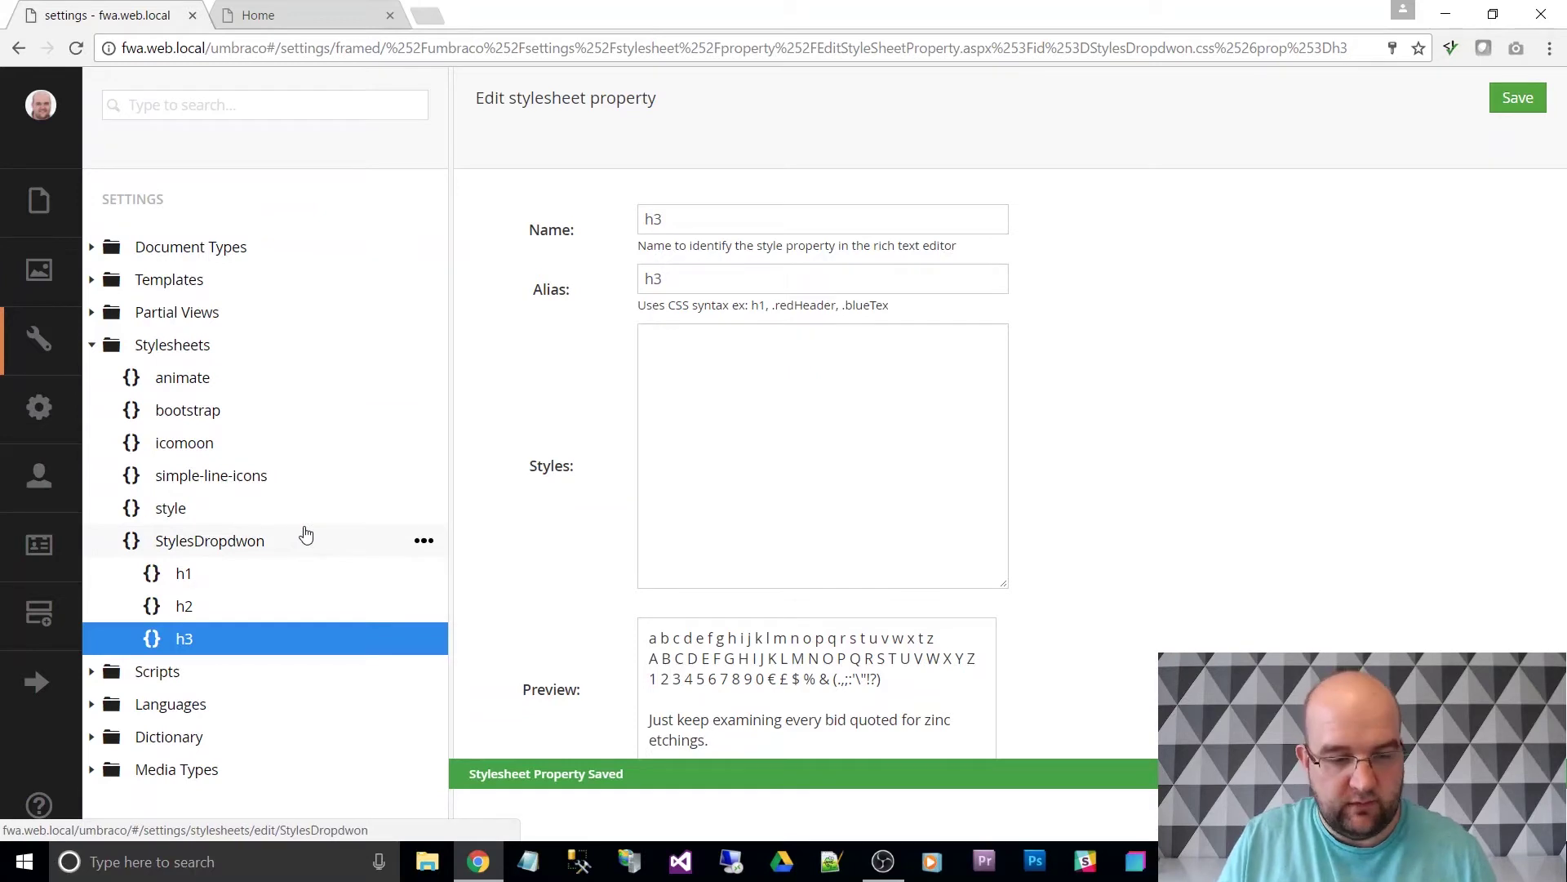
Step: Enable the StylesDropdwon stylesheet on the Richtext editor data type and save it
click(18, 422)
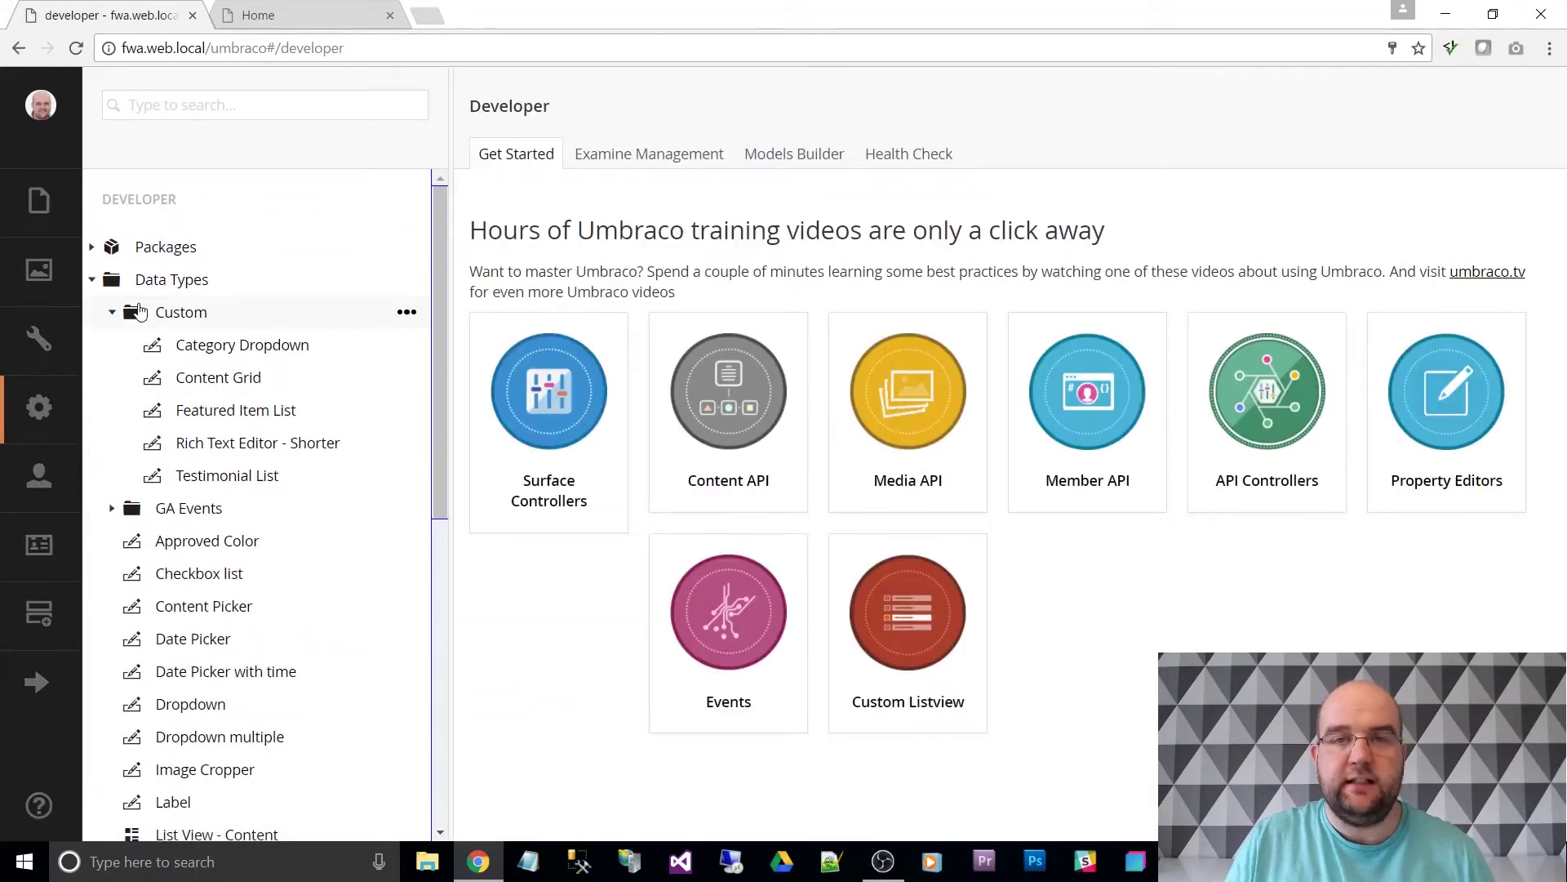
scroll(271, 431, down, 7)
scroll(271, 431, down, 1)
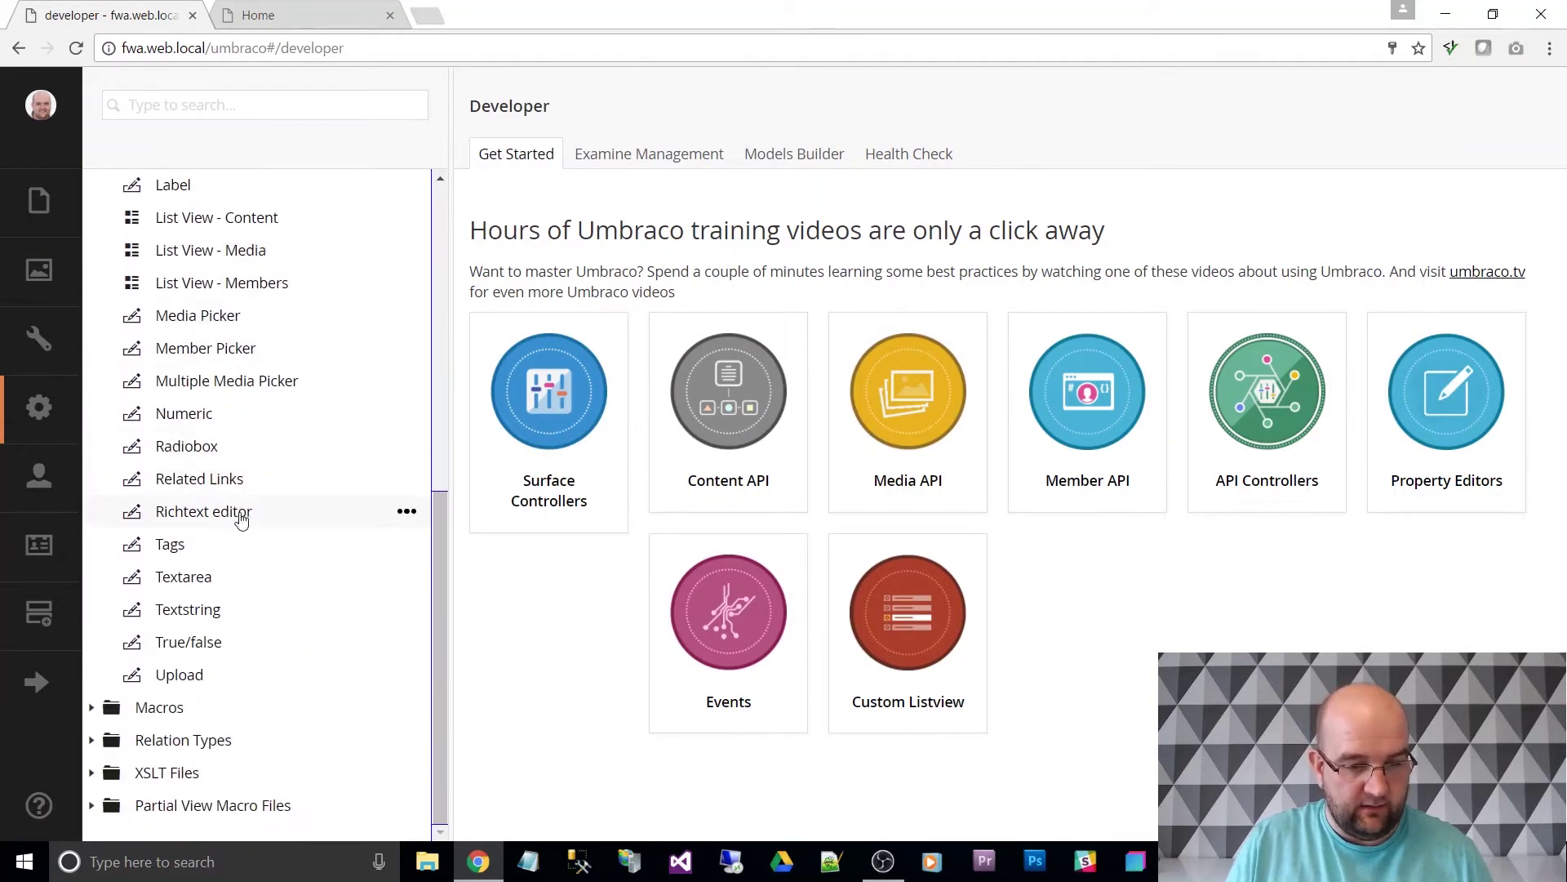
click(215, 514)
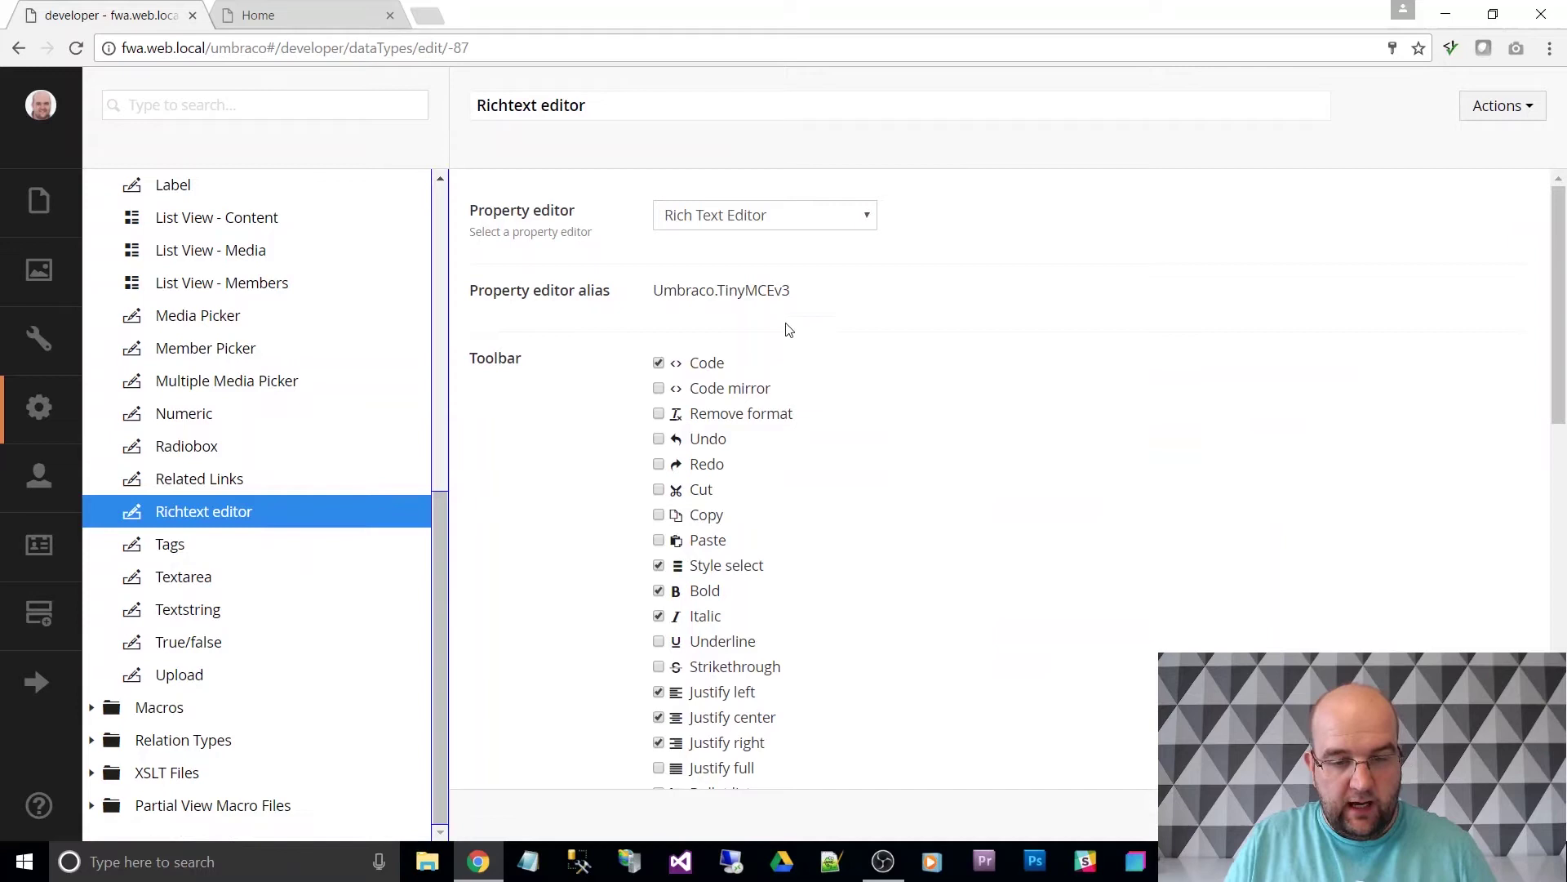
scroll(787, 440, down, 1)
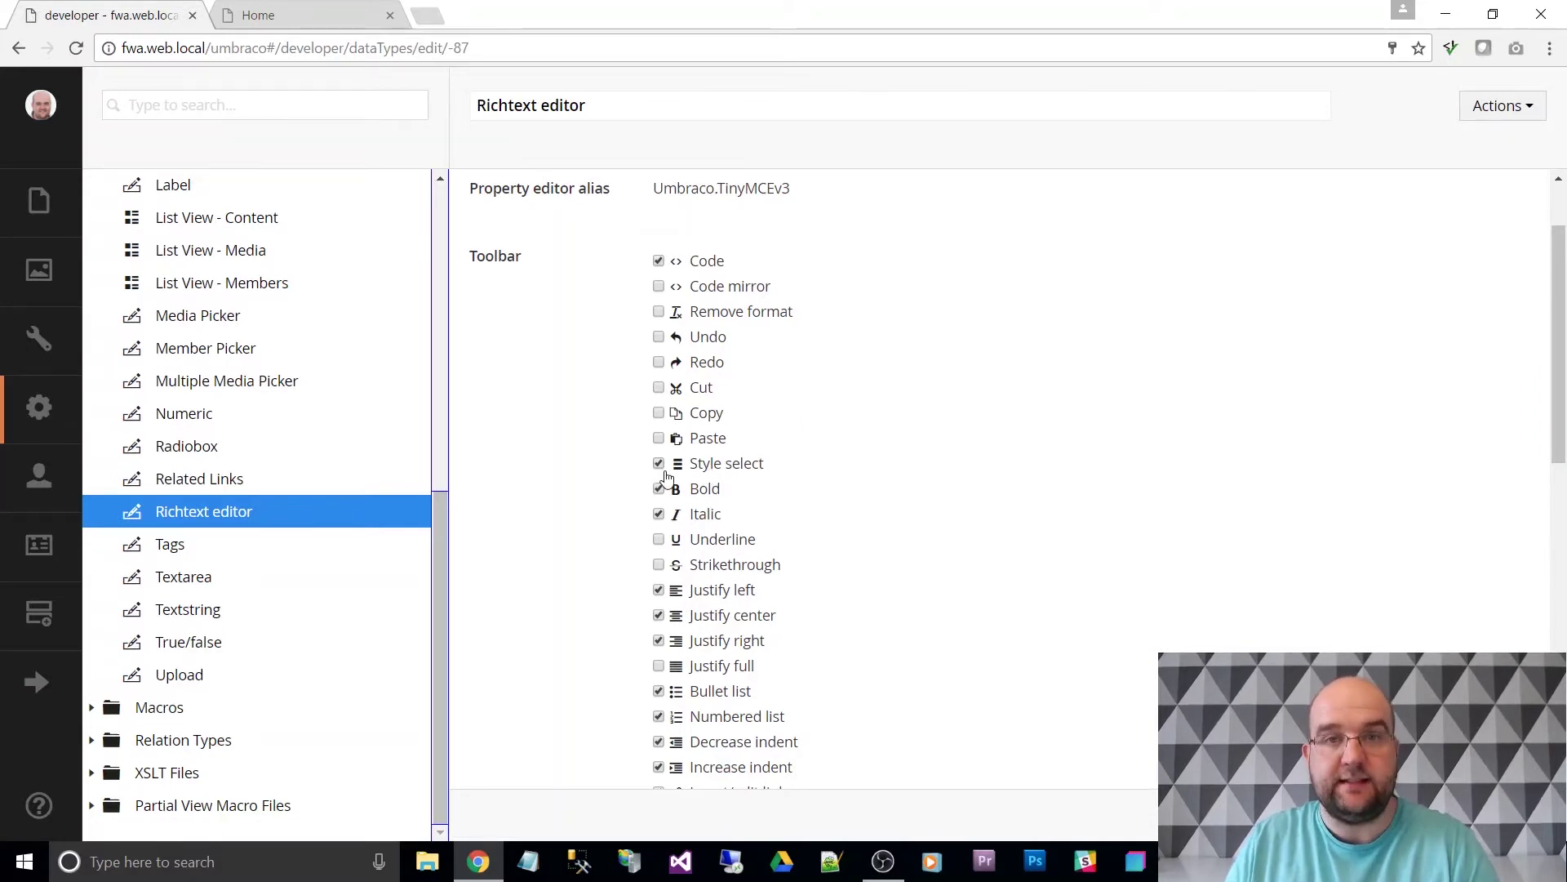
scroll(763, 514, down, 10)
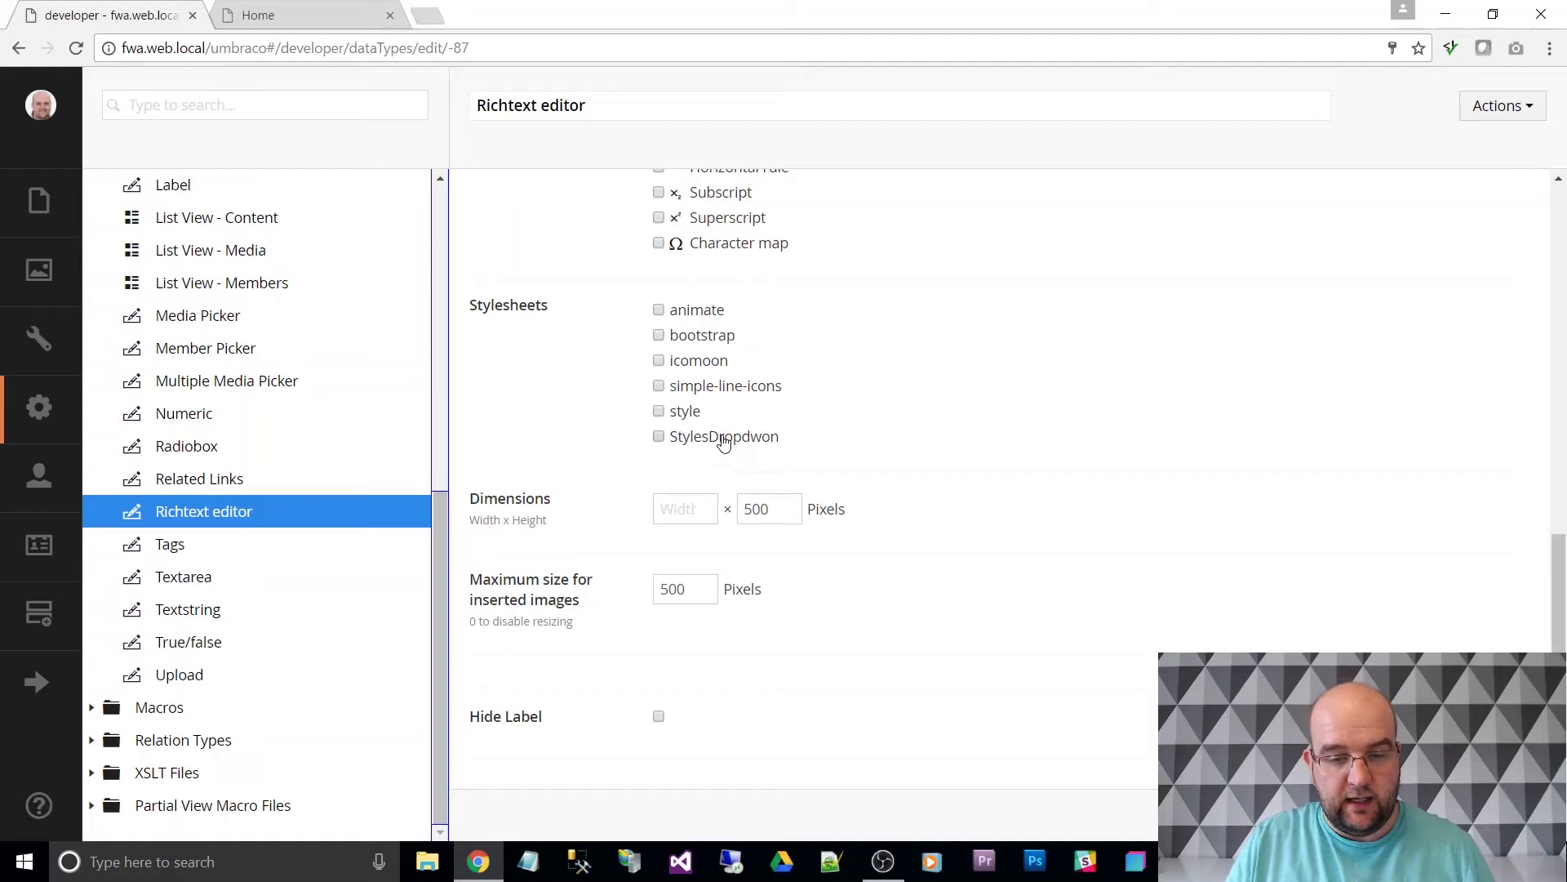
click(718, 438)
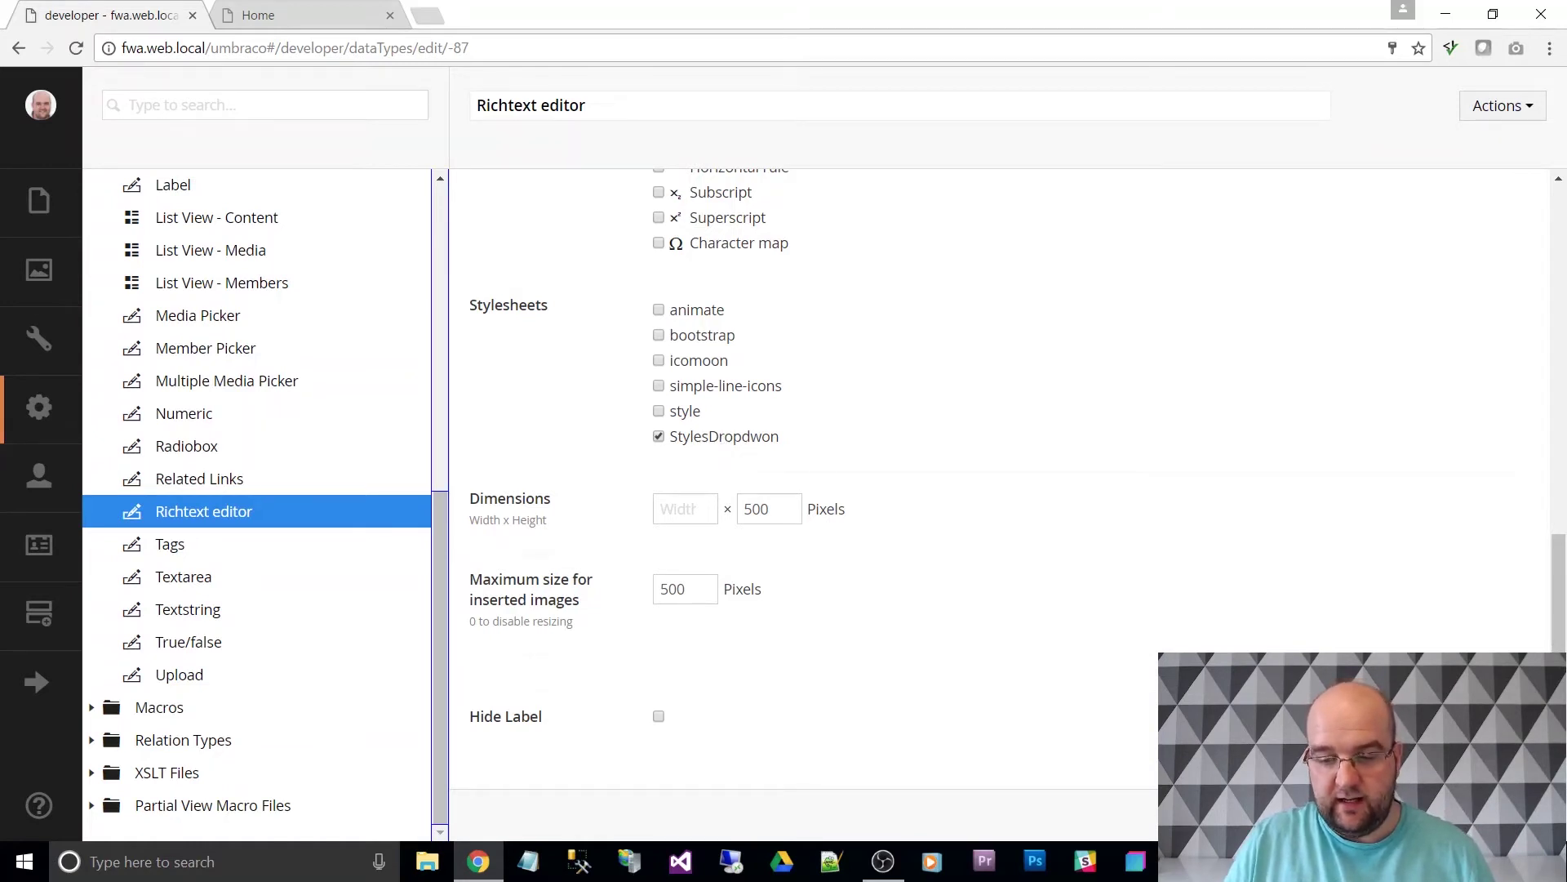
click(1510, 814)
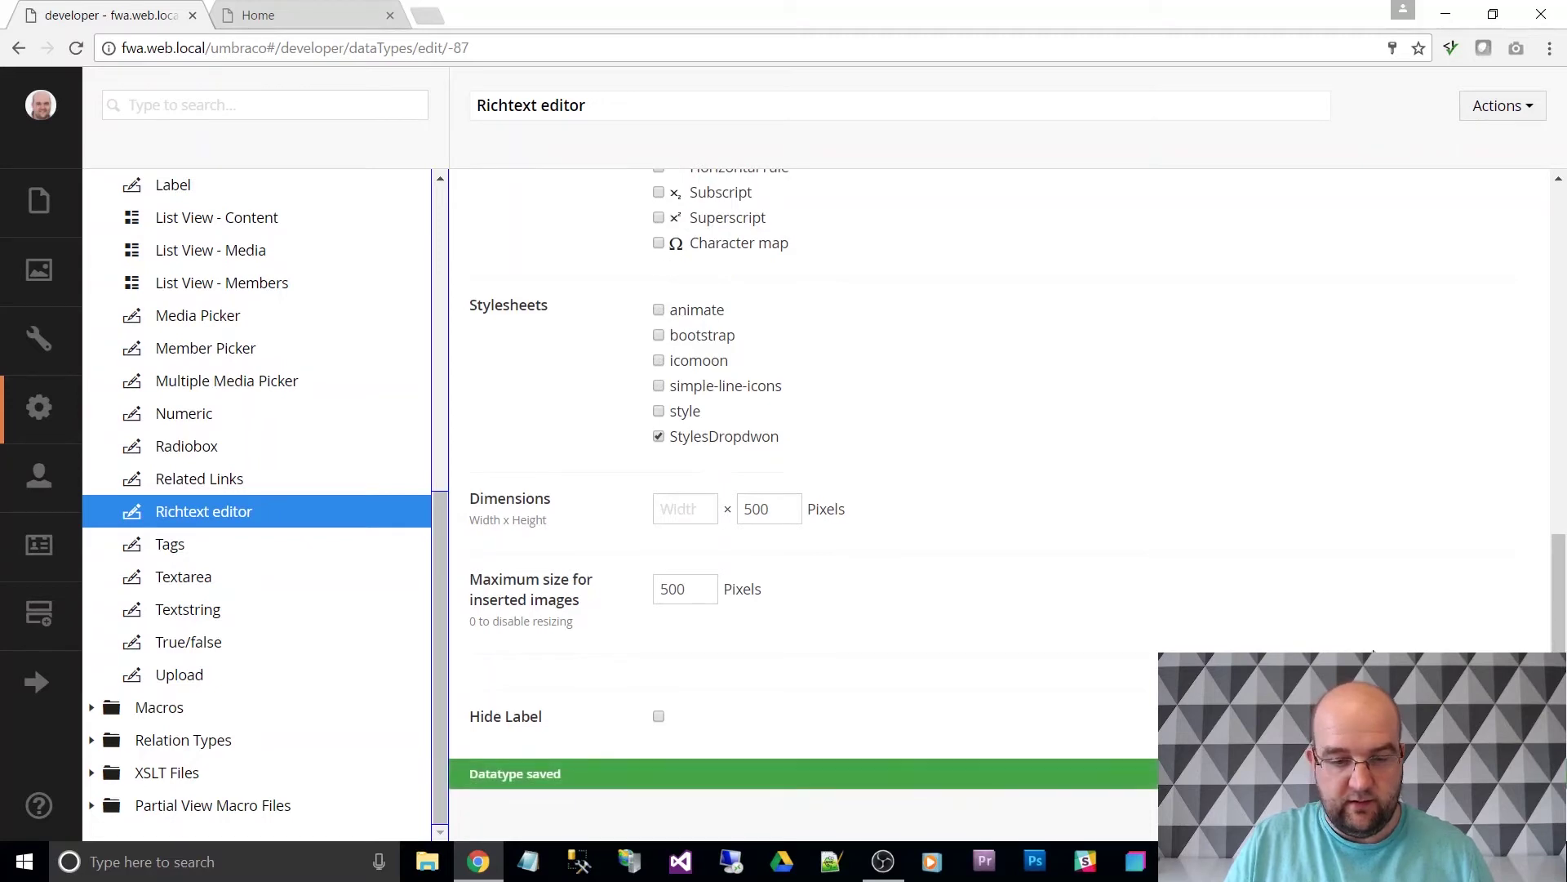
scroll(334, 569, up, 2)
scroll(335, 570, up, 6)
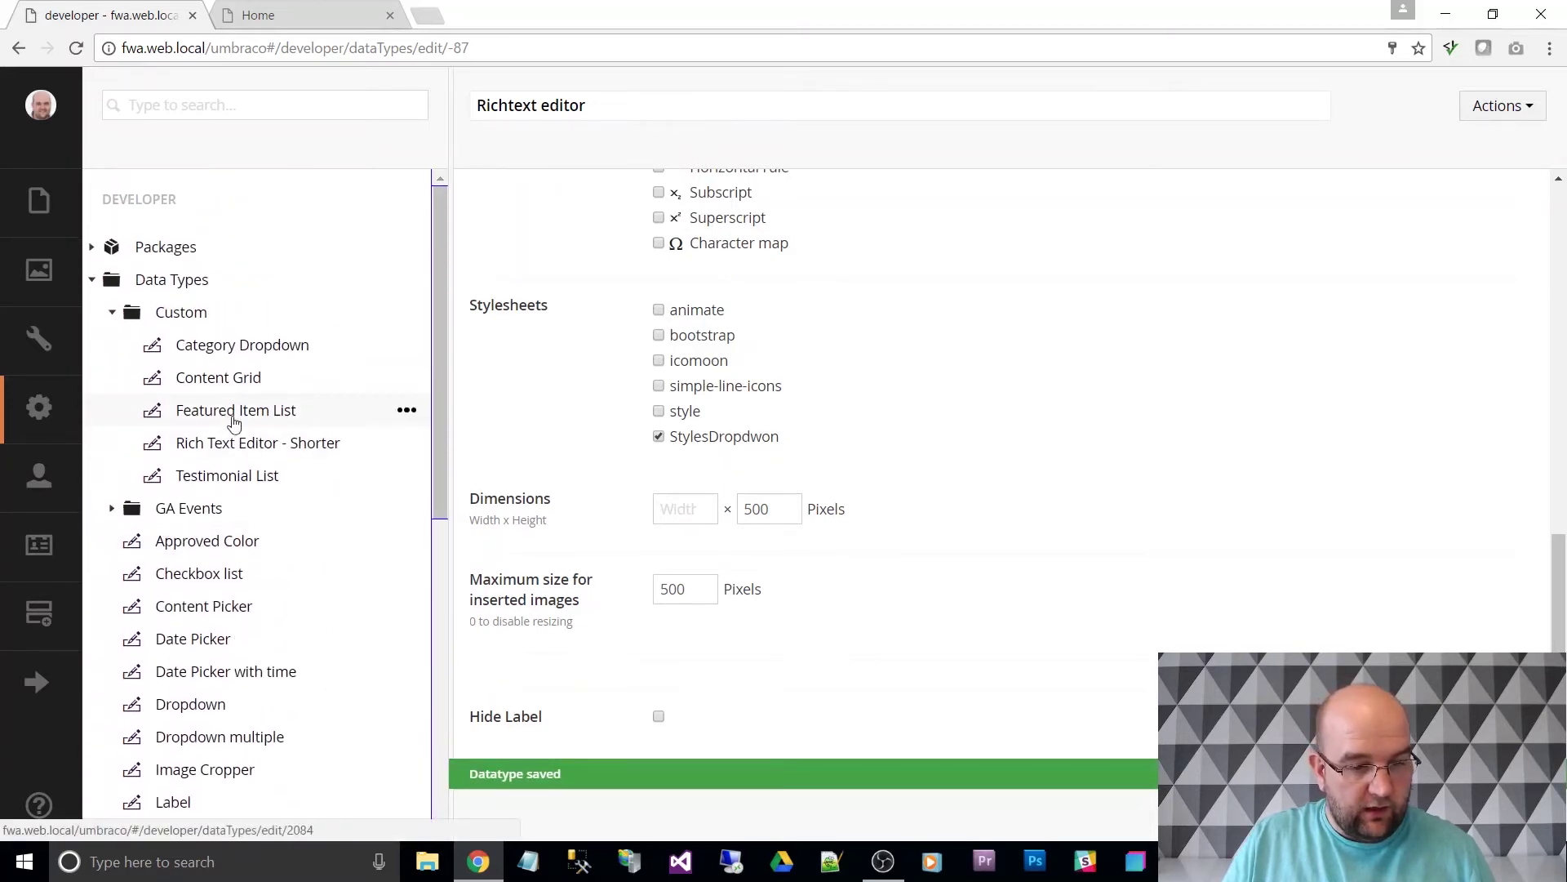
Step: Review the Content Grid data type's rich text settings and save it with Ctrl+S
click(229, 382)
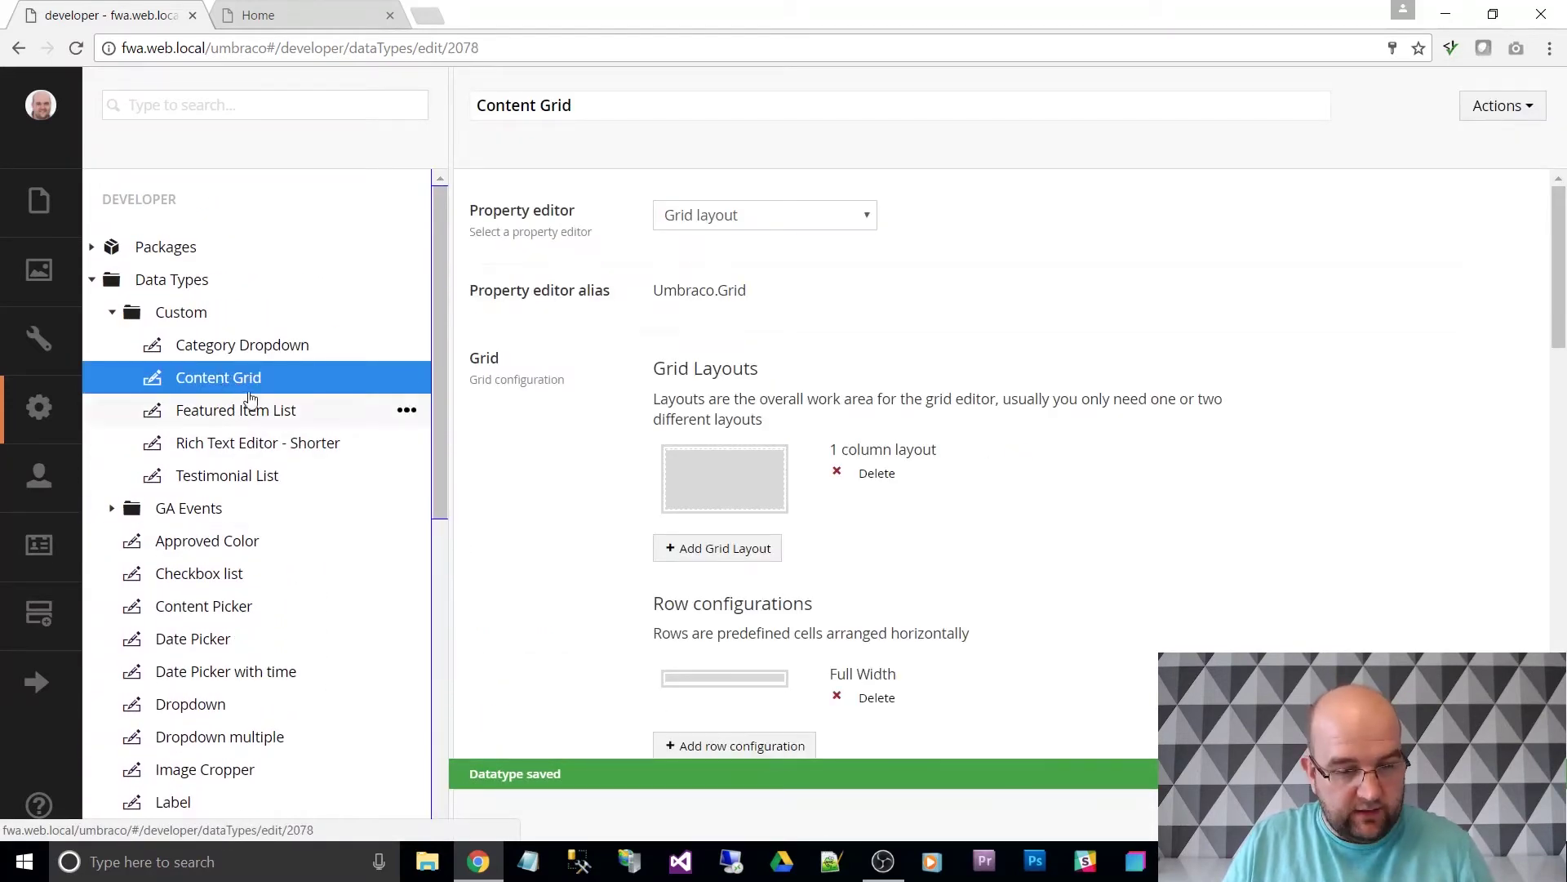
scroll(752, 403, down, 10)
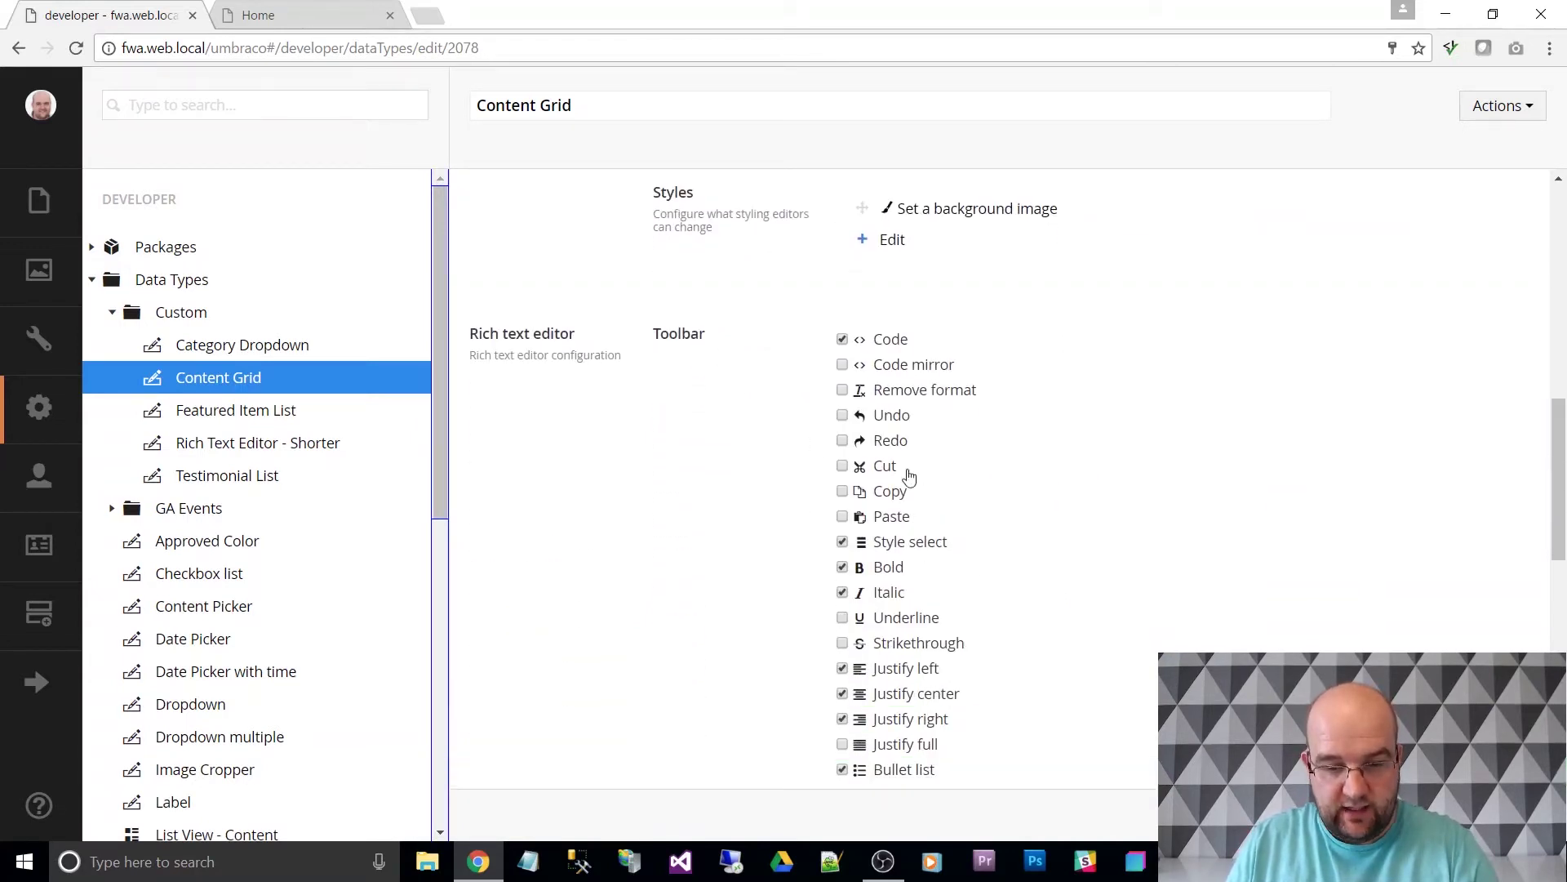
scroll(907, 473, down, 1)
scroll(910, 454, down, 5)
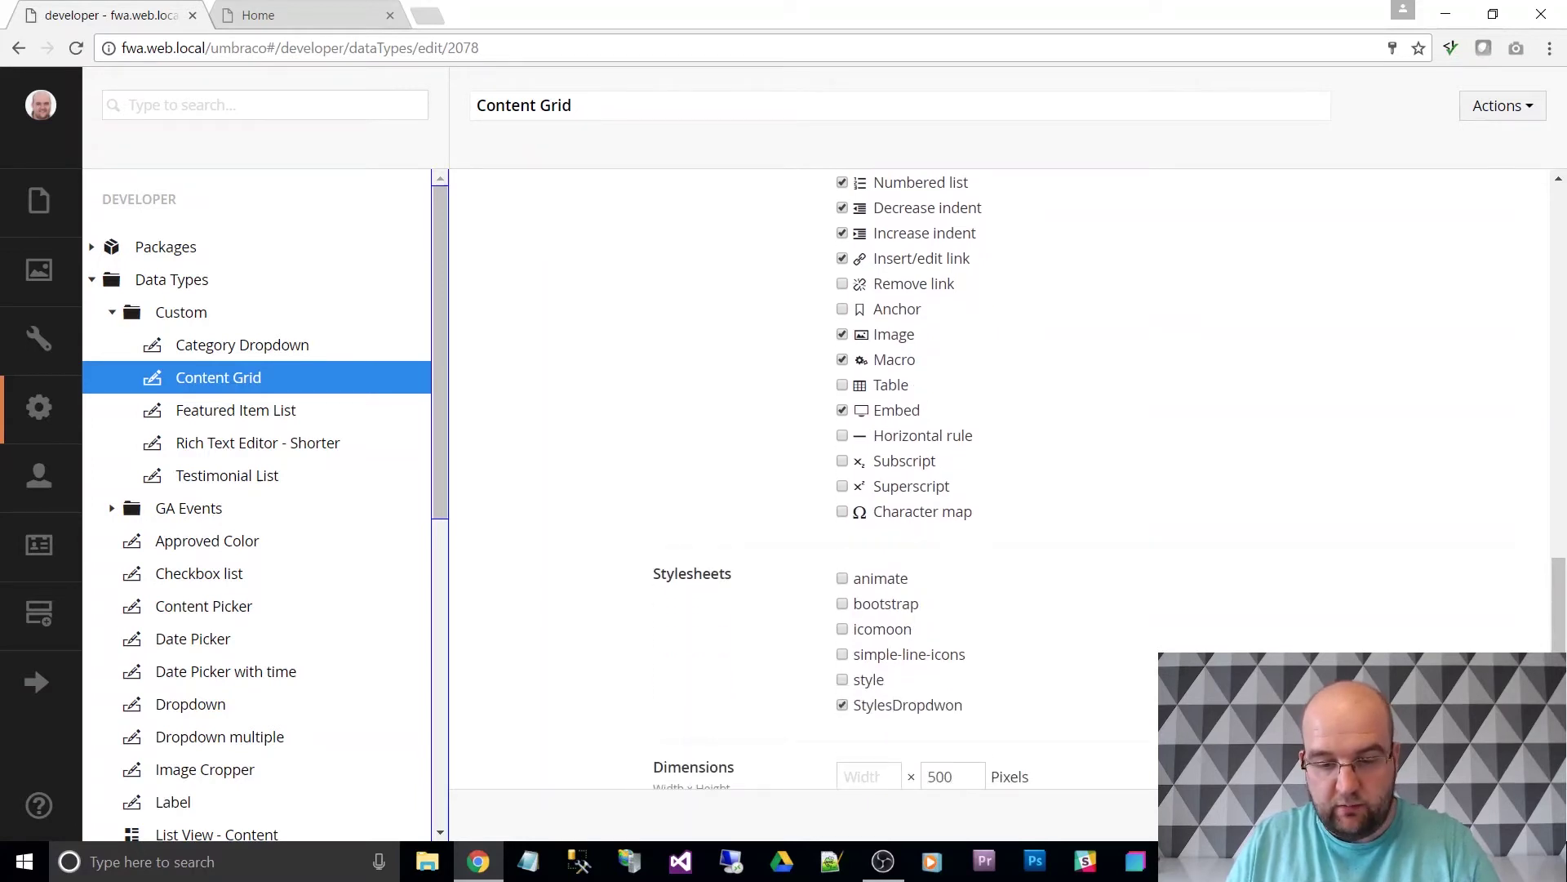
key(ctrl+s)
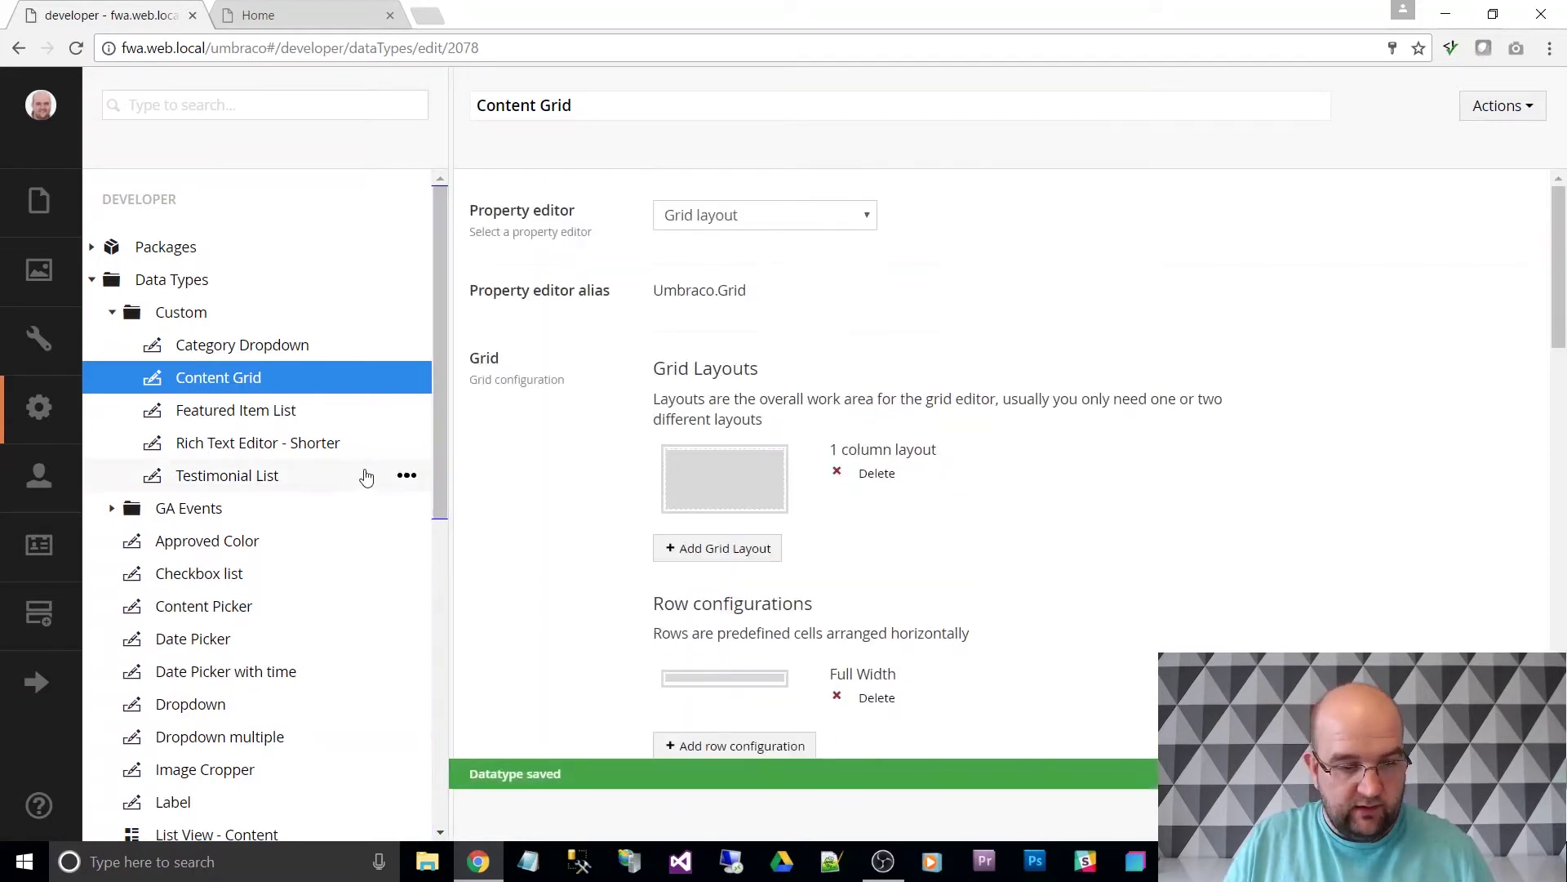
scroll(253, 490, down, 1)
Step: Review Rich Text Editor - Shorter's Toolbar and Stylesheets settings, then save it with Ctrl+S
click(245, 341)
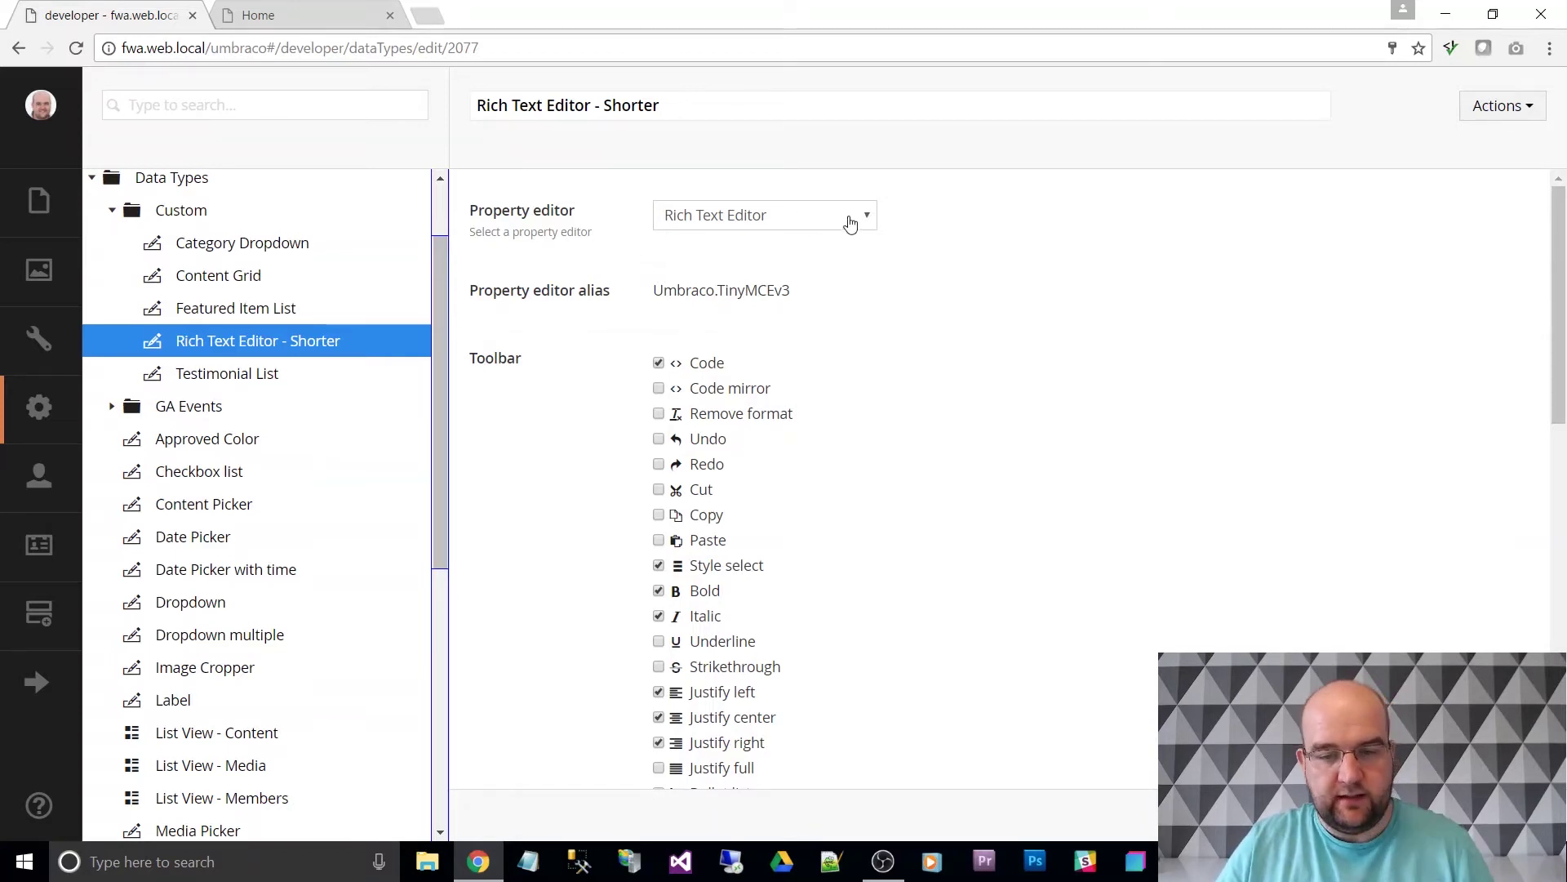
scroll(940, 305, down, 7)
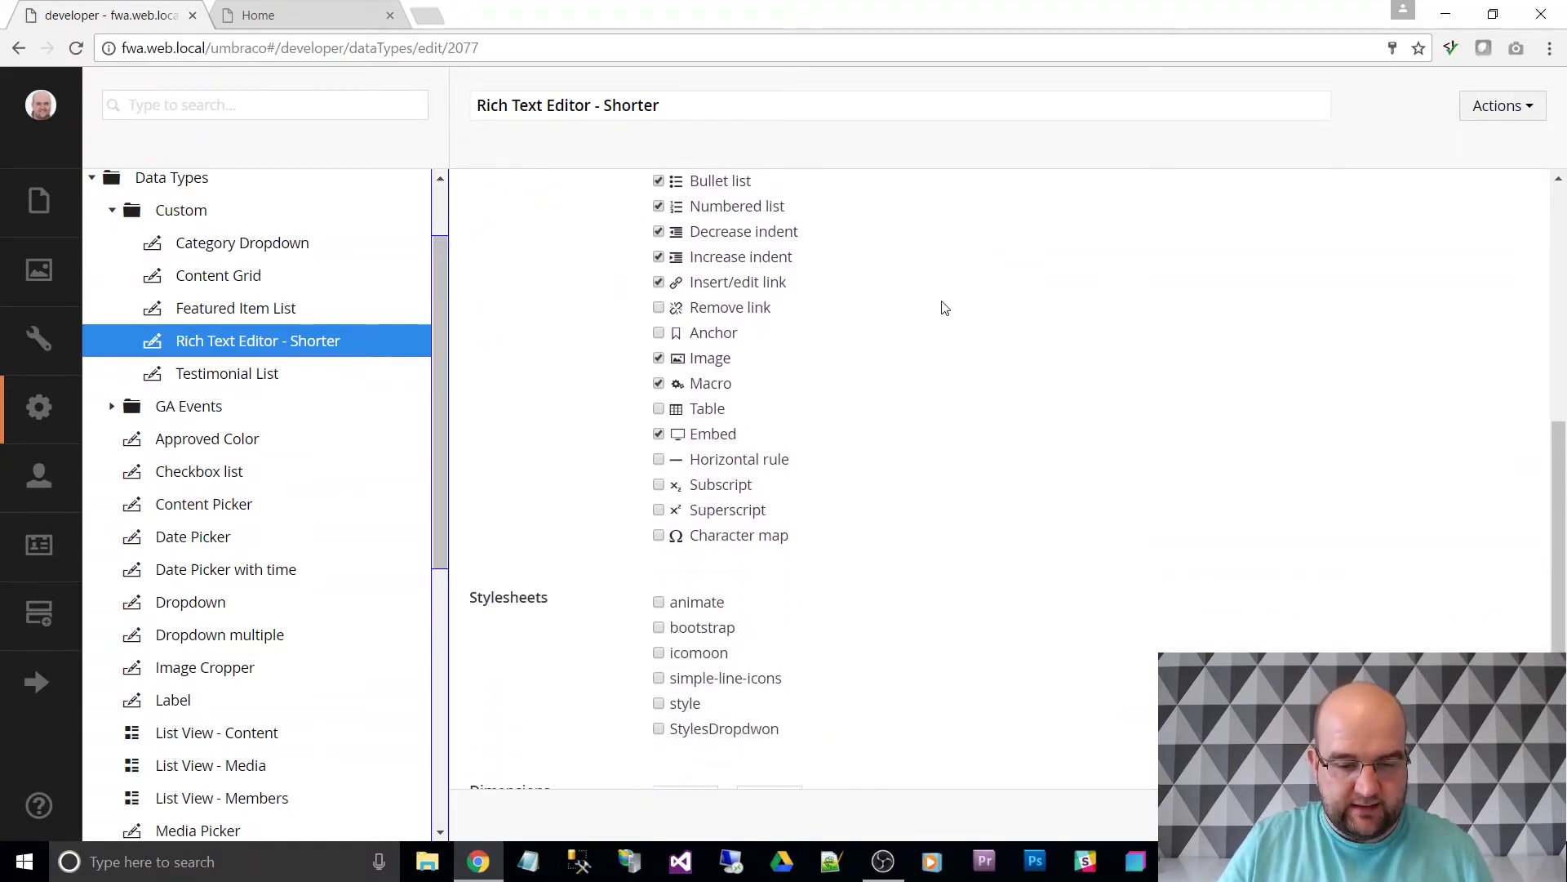
scroll(938, 343, down, 4)
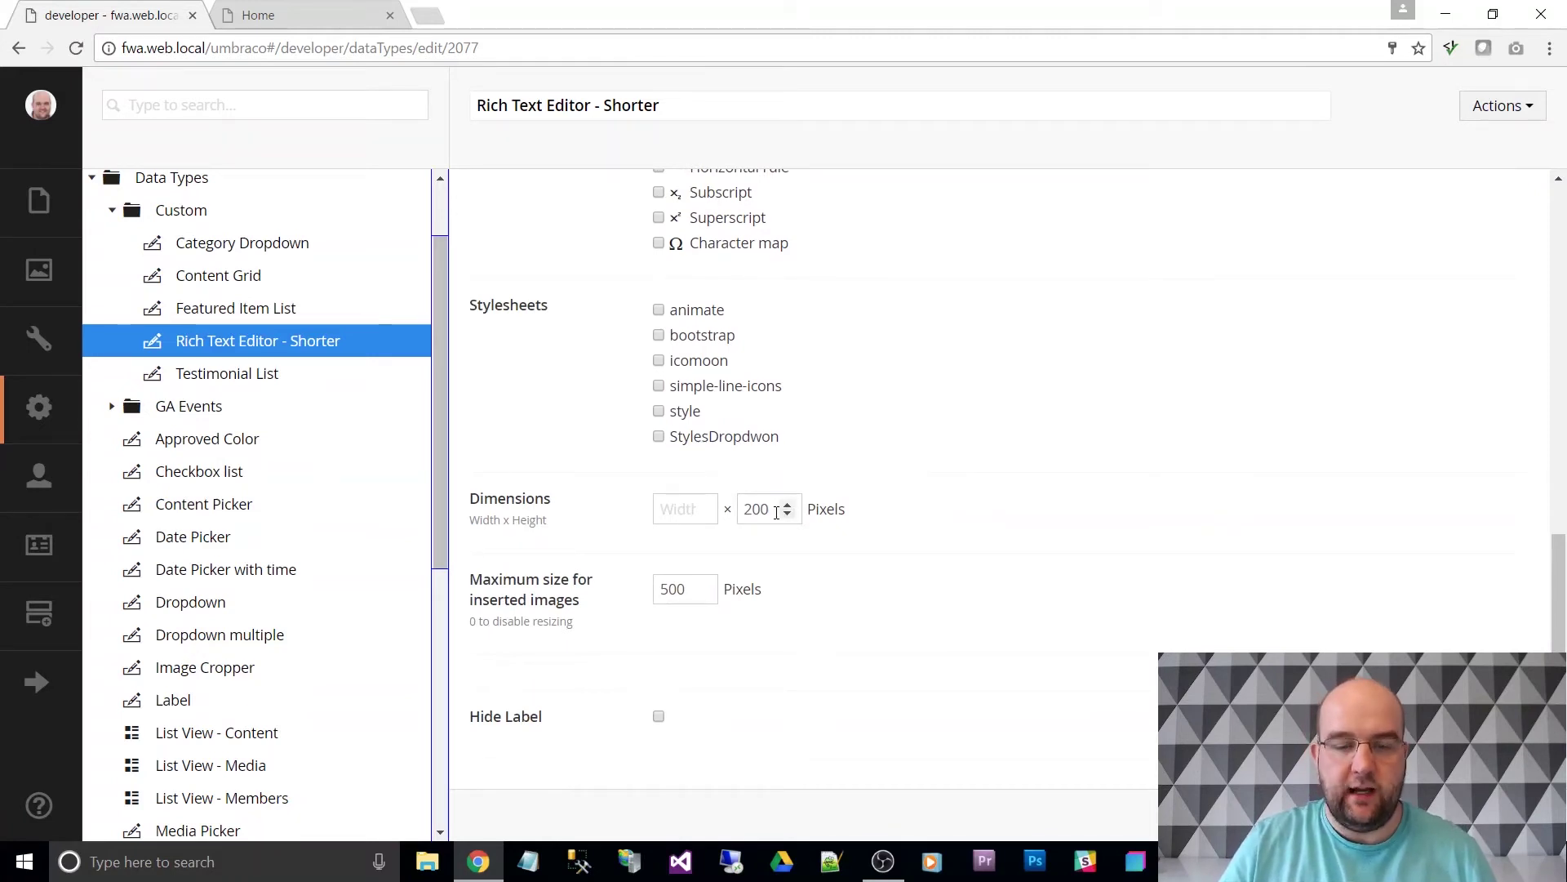
scroll(780, 510, up, 4)
scroll(825, 497, up, 1)
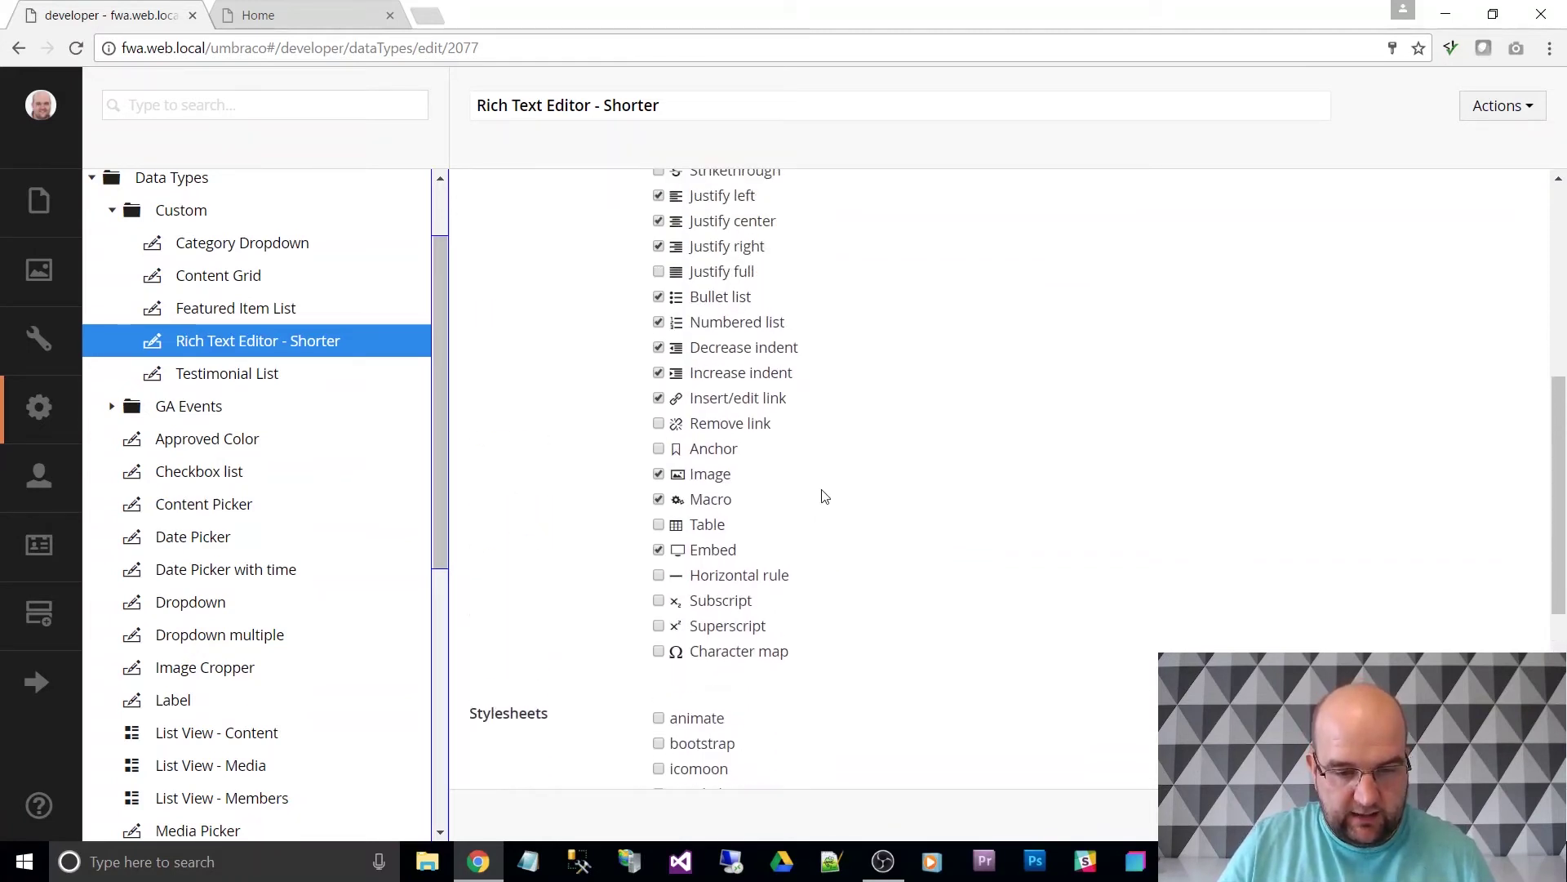
scroll(824, 509, down, 2)
scroll(800, 586, up, 5)
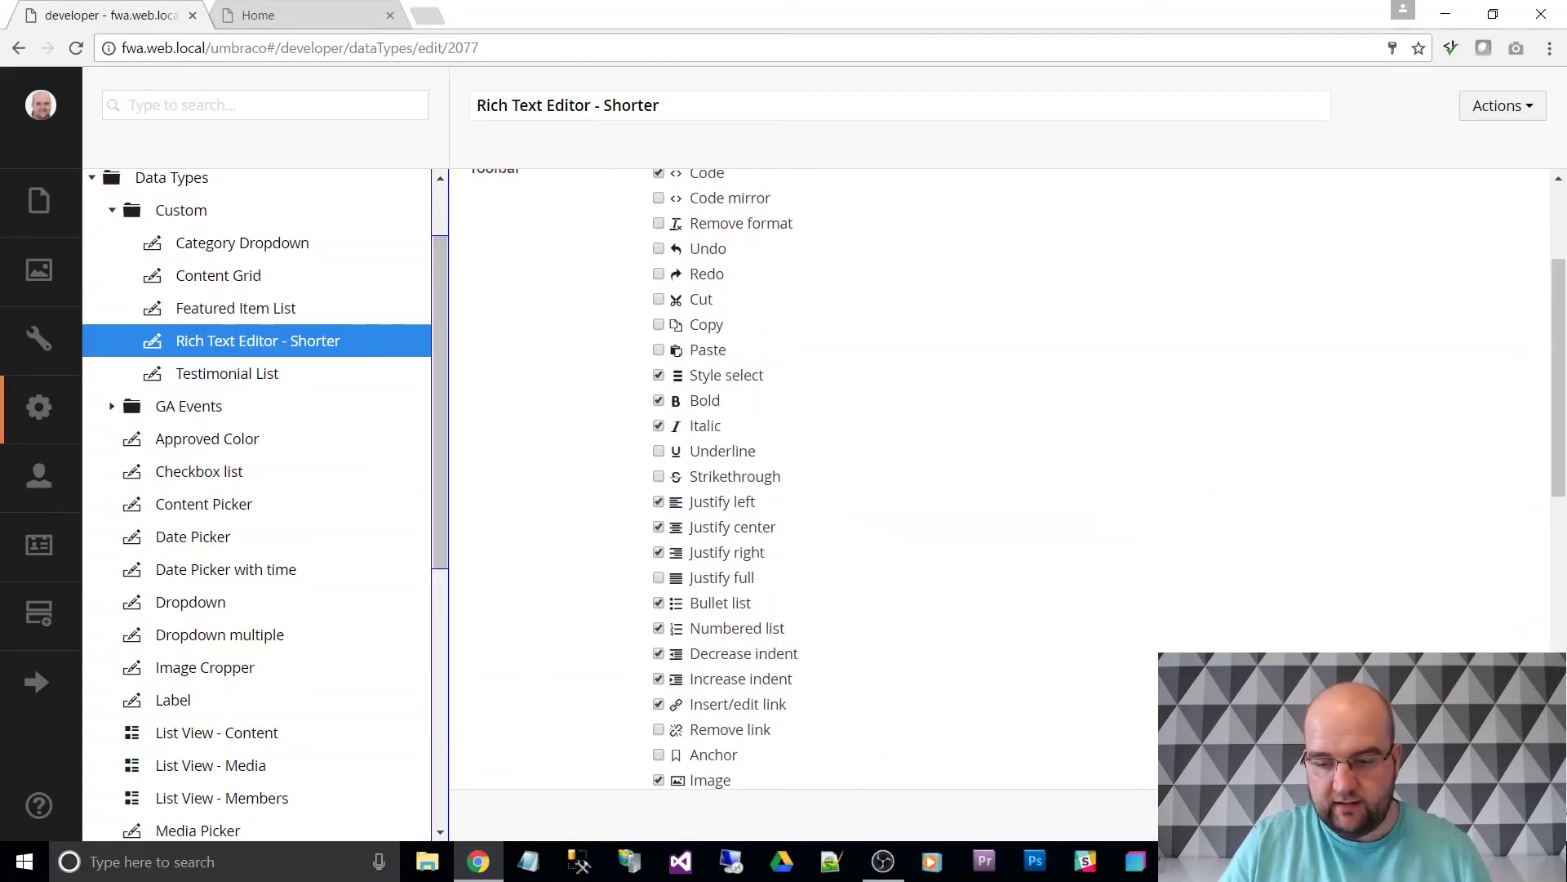
key(ctrl+s)
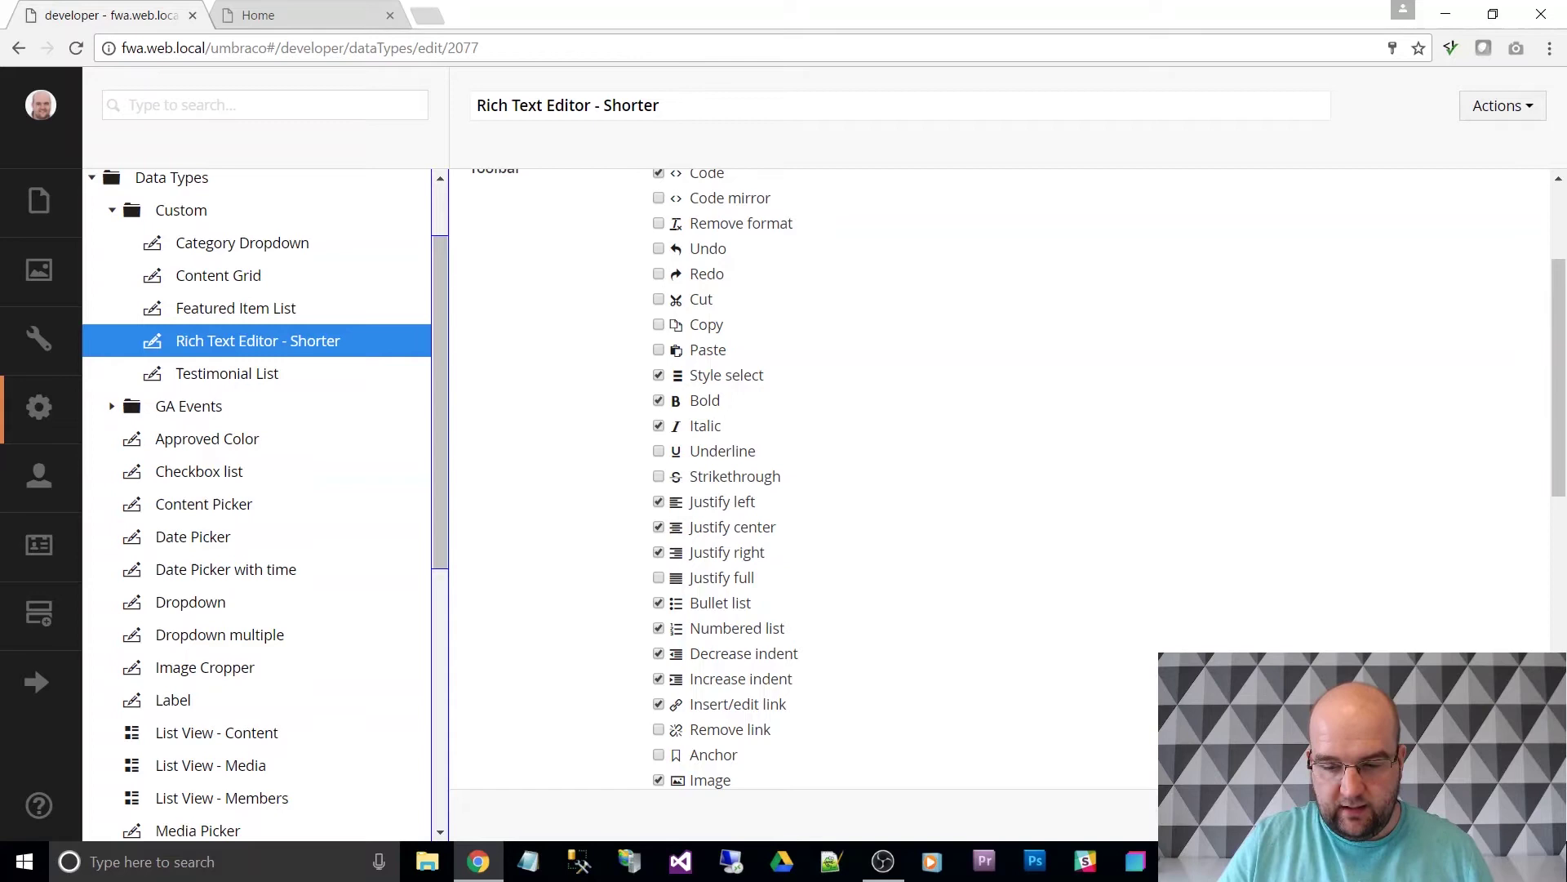
Step: Open the New iPhone 6 Released post and show the Formats list
click(38, 204)
click(225, 377)
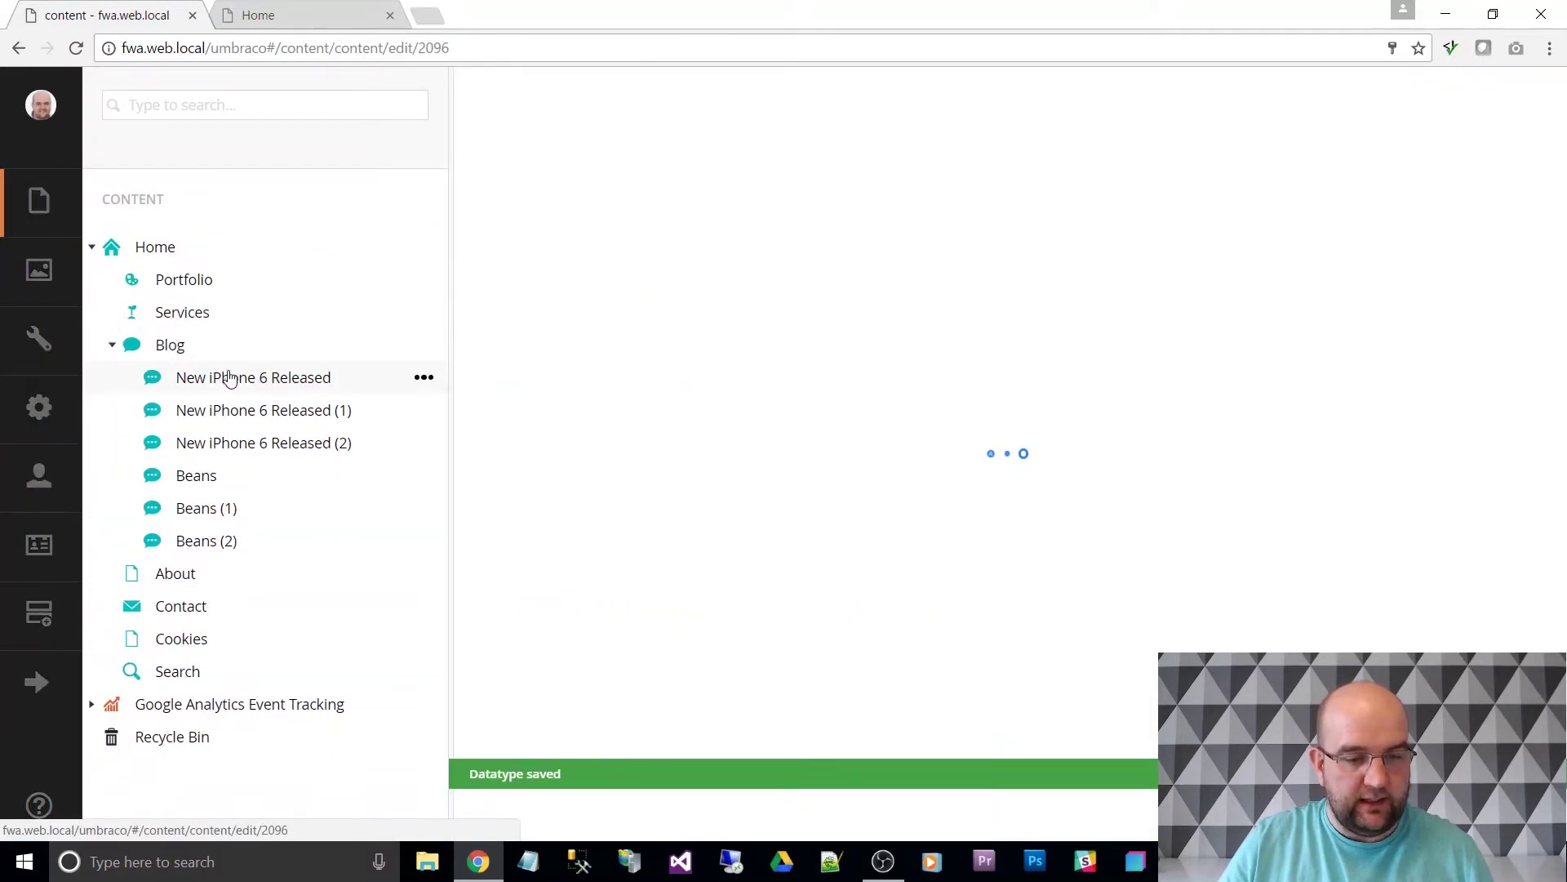
scroll(501, 445, down, 3)
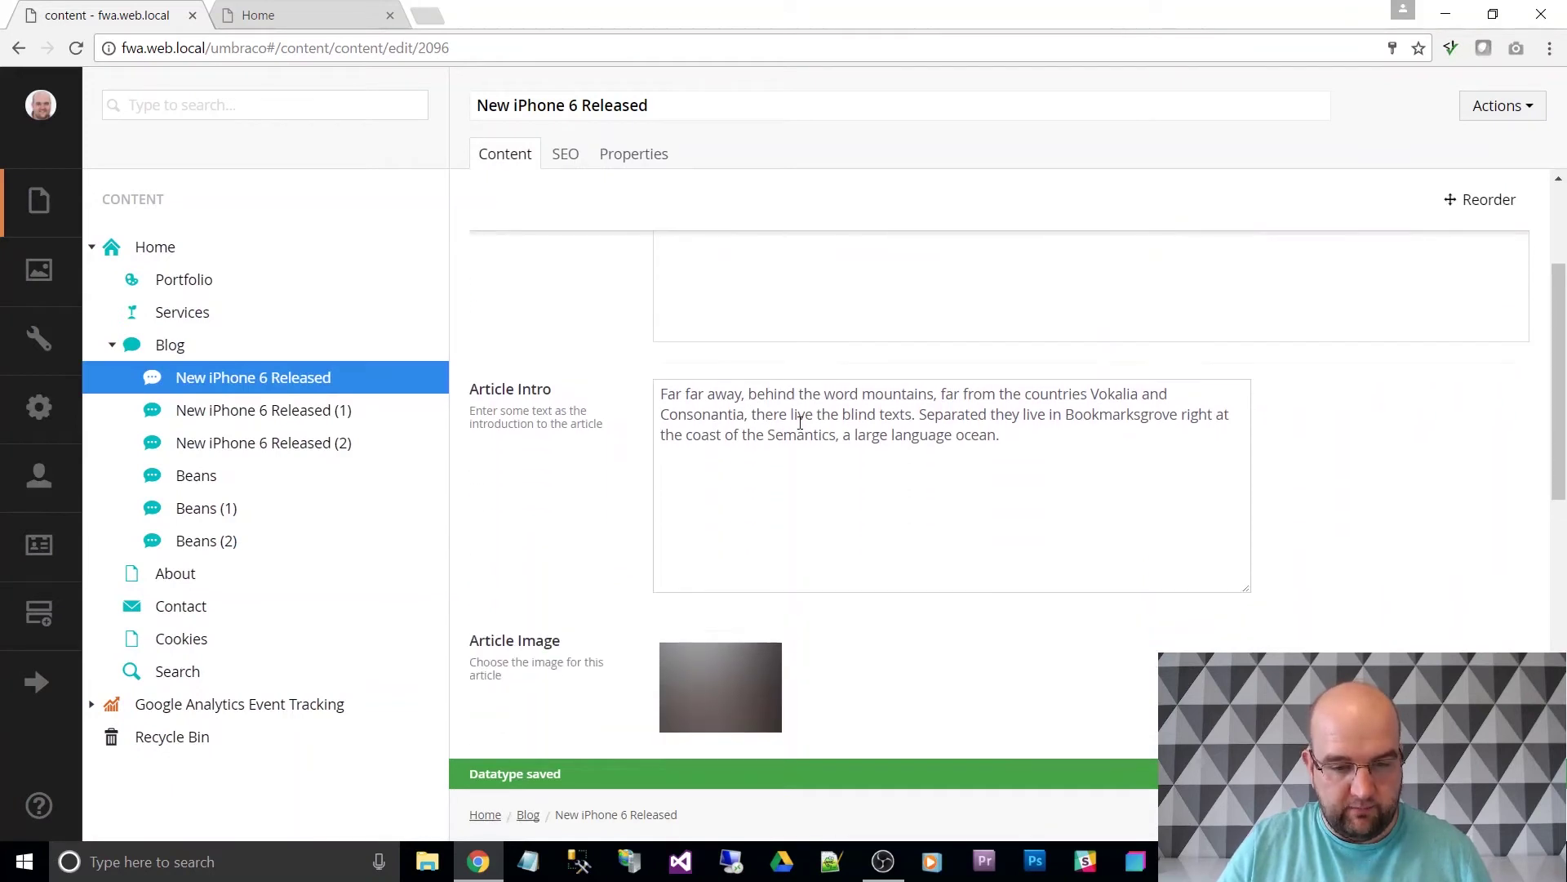
scroll(734, 465, up, 3)
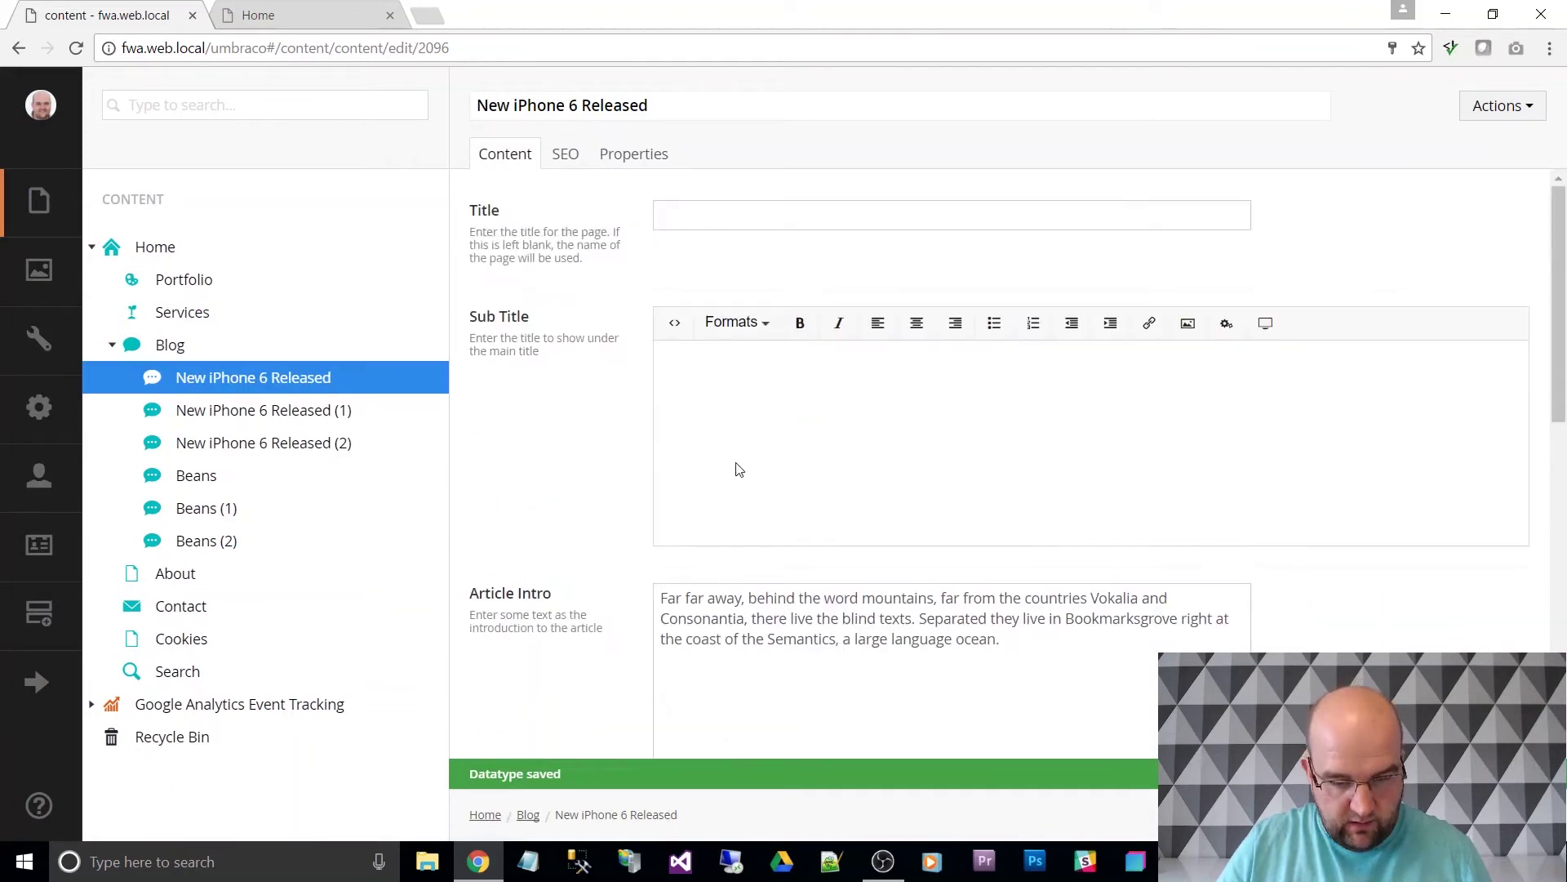
click(747, 326)
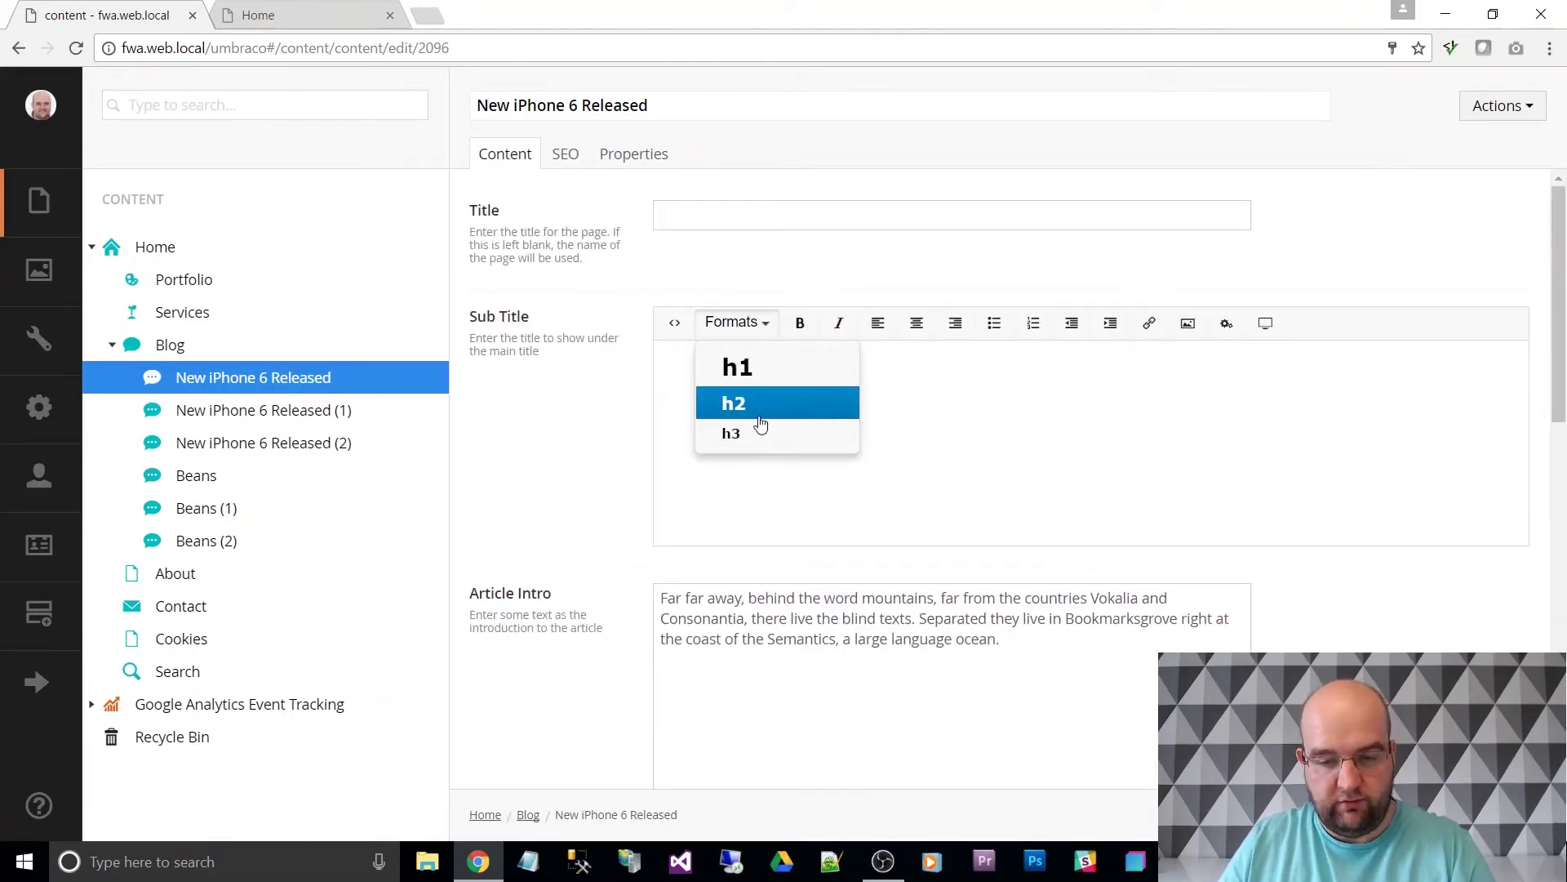
Step: Type 'asasdsd' into the Sub Title and format it as h1
click(752, 484)
text(asasdsd)
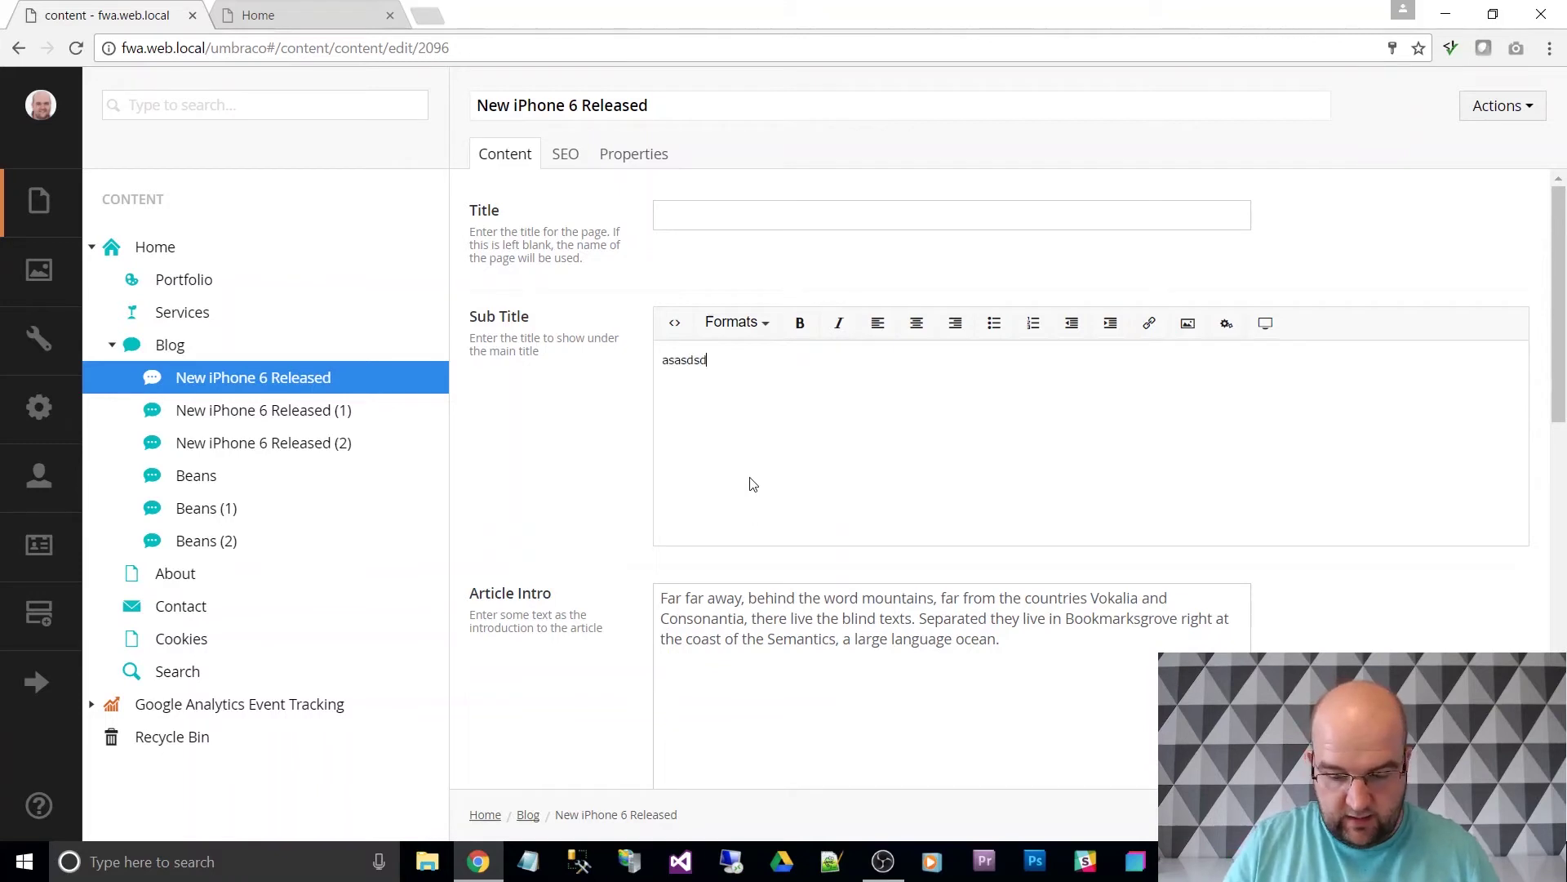
key(ctrl+a)
click(735, 322)
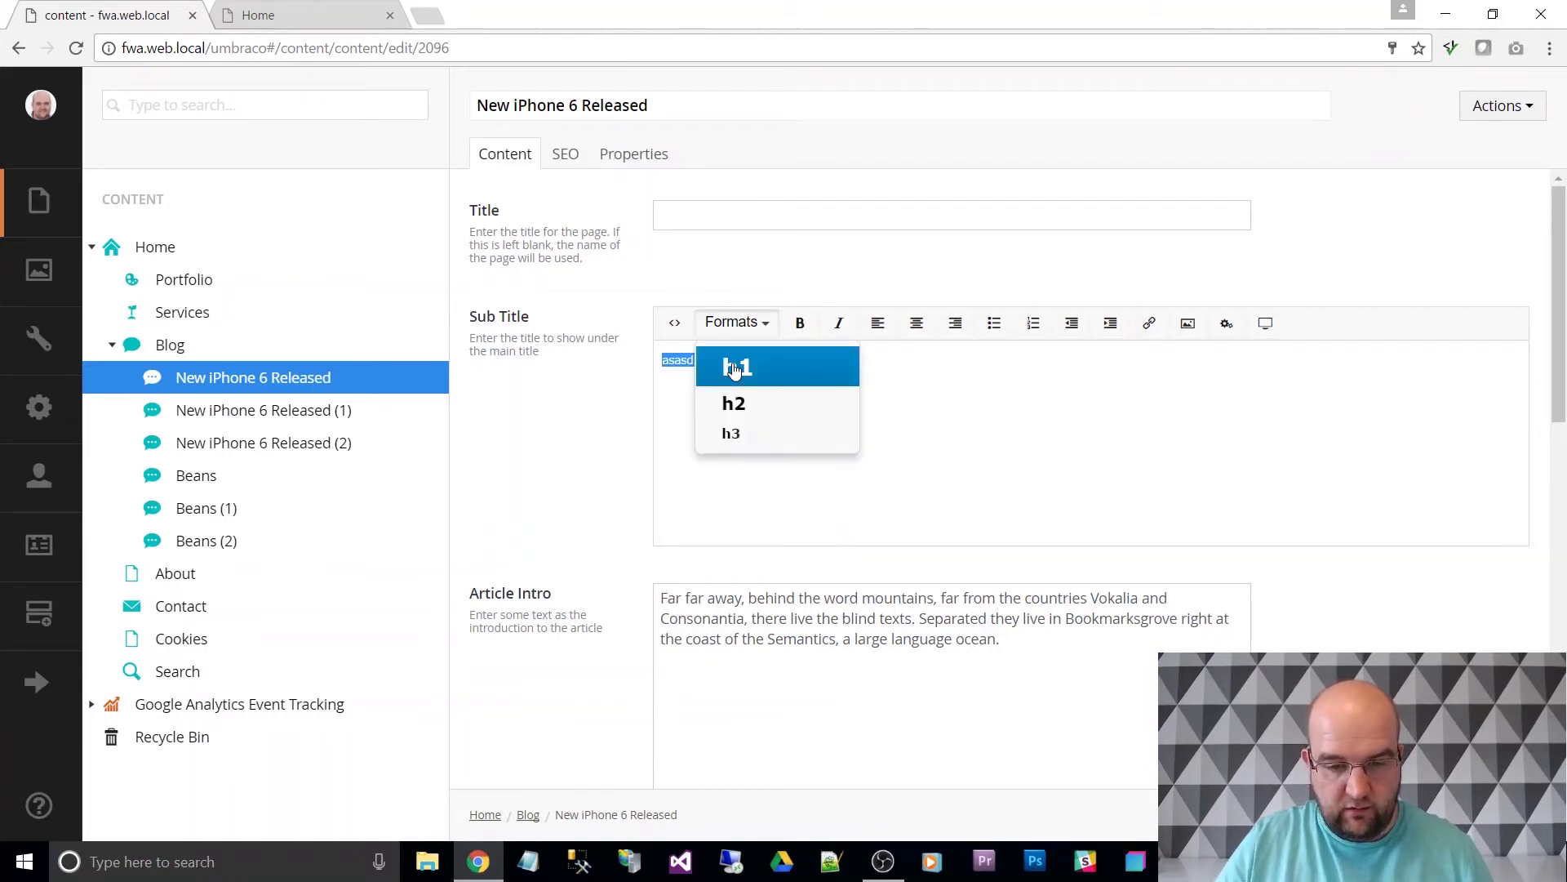
click(734, 365)
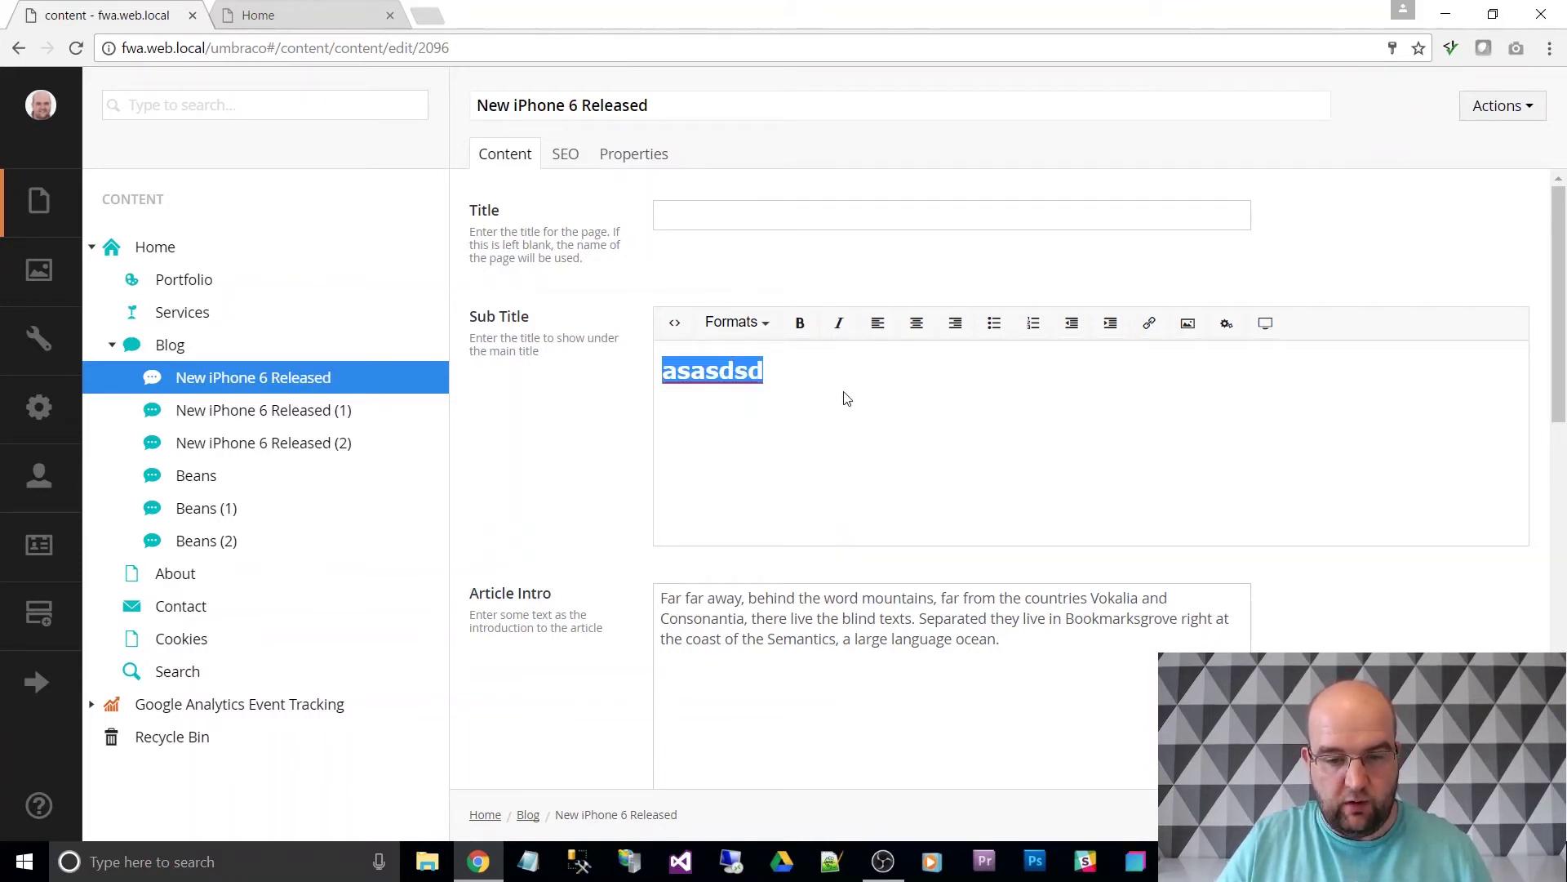
Step: Check the Sub Title's HTML source for the <h1> markup, then close it unchanged
click(674, 322)
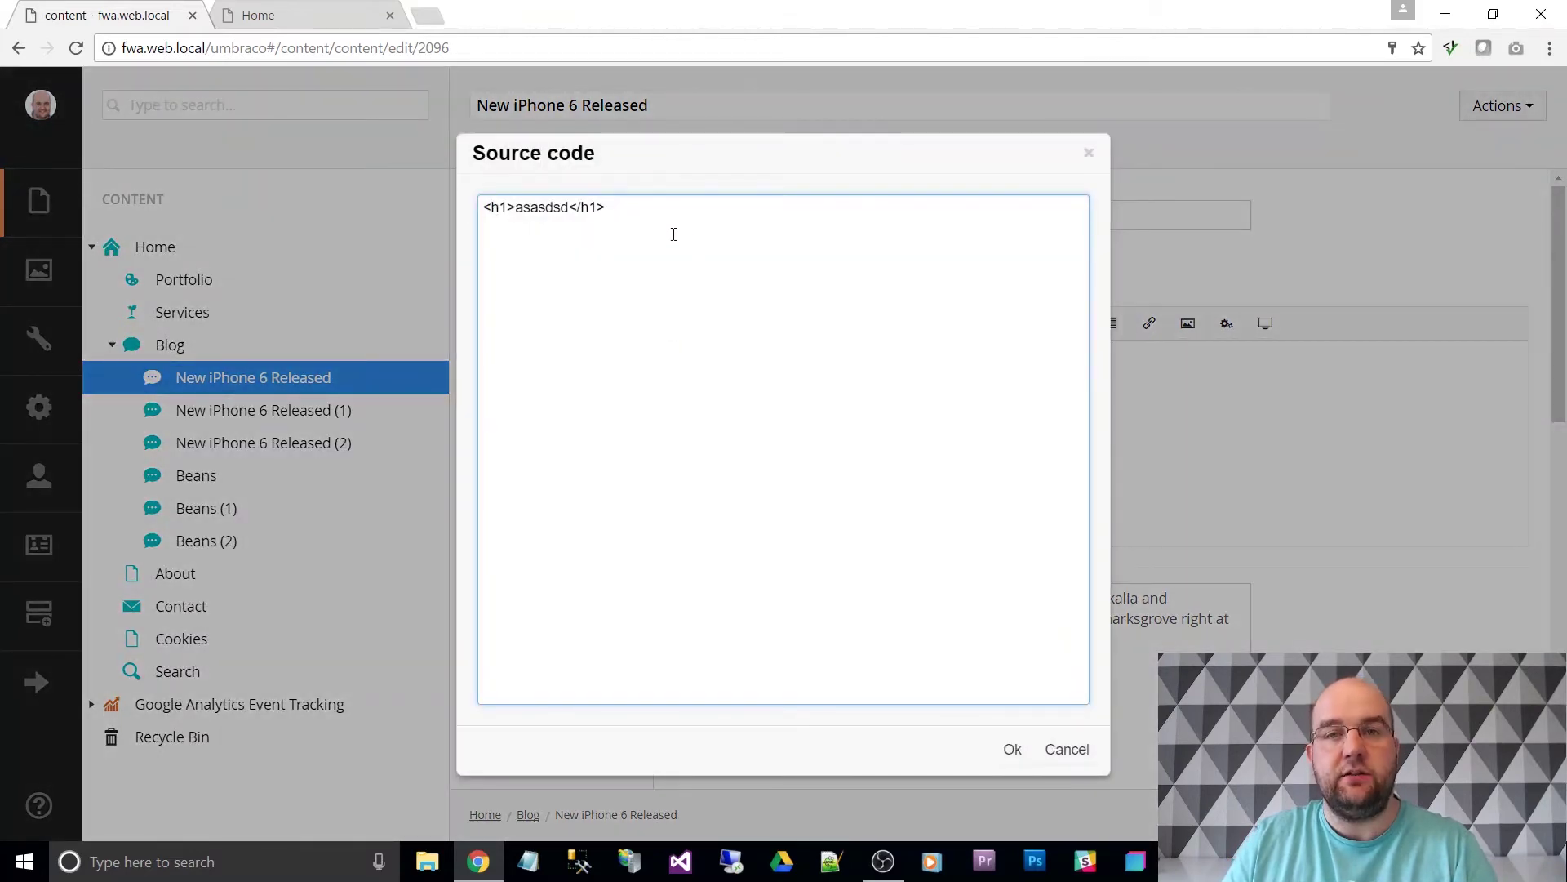
click(1068, 751)
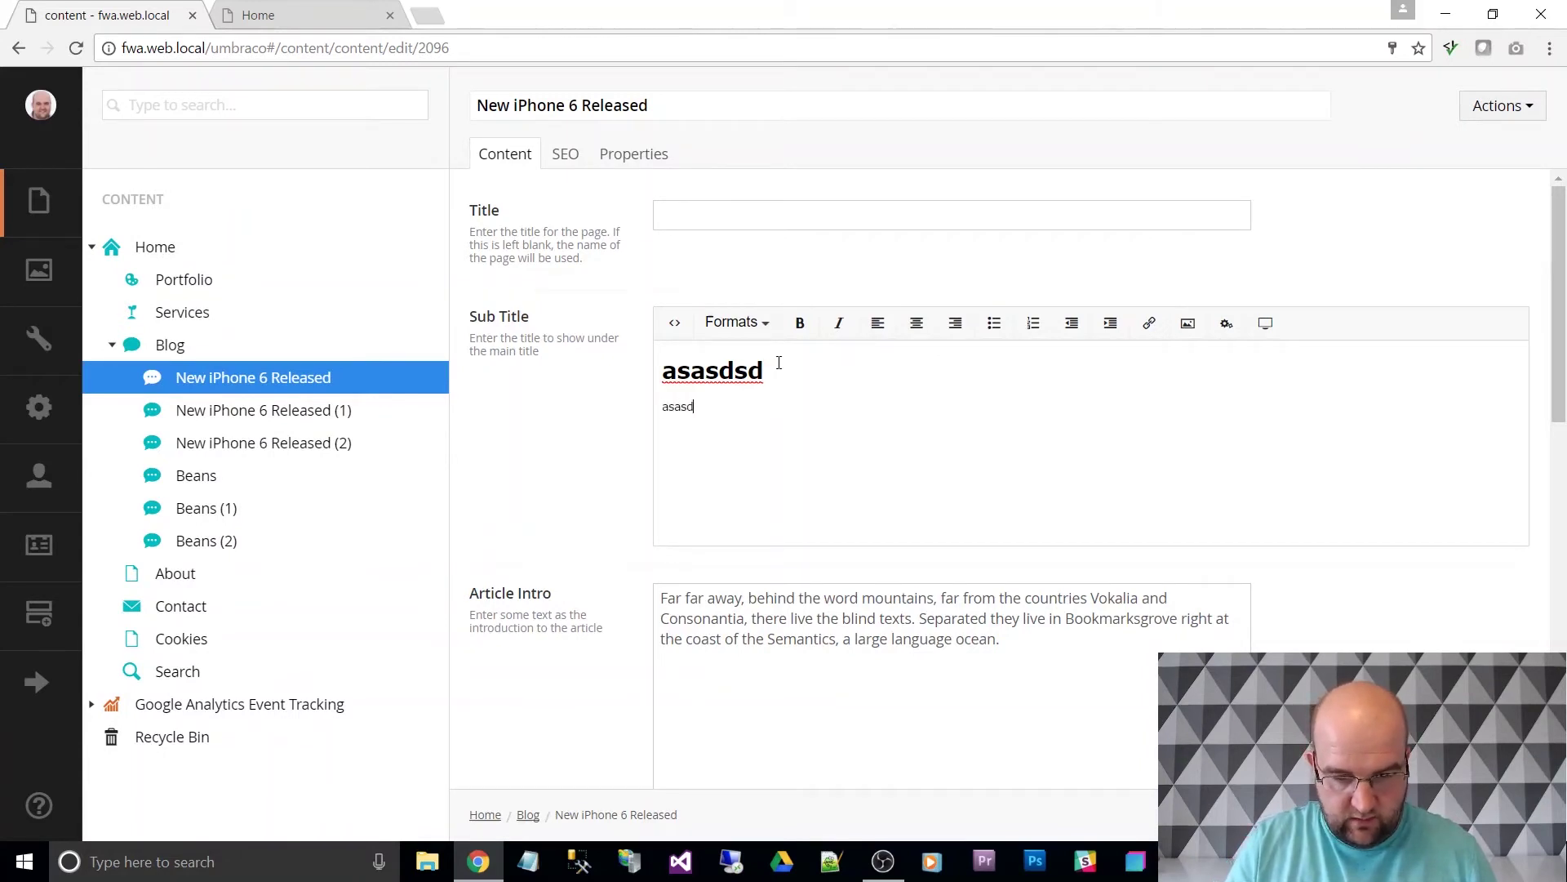
Step: Try h2 and h3 on the extra Sub Title lines, then revert the second line to plain text
drag(766, 405, 613, 417)
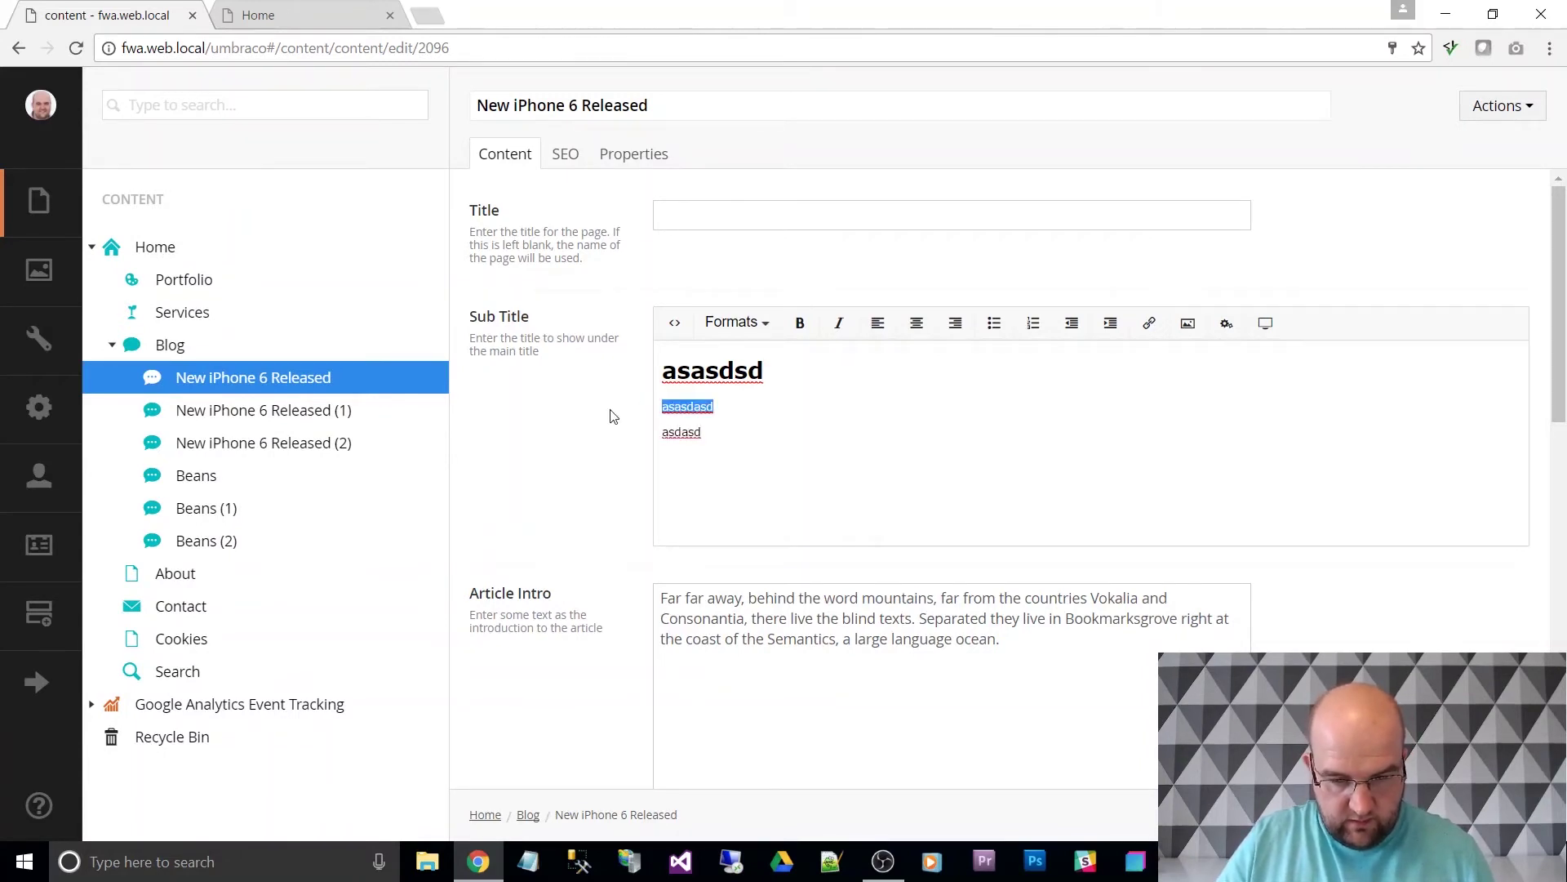
click(723, 325)
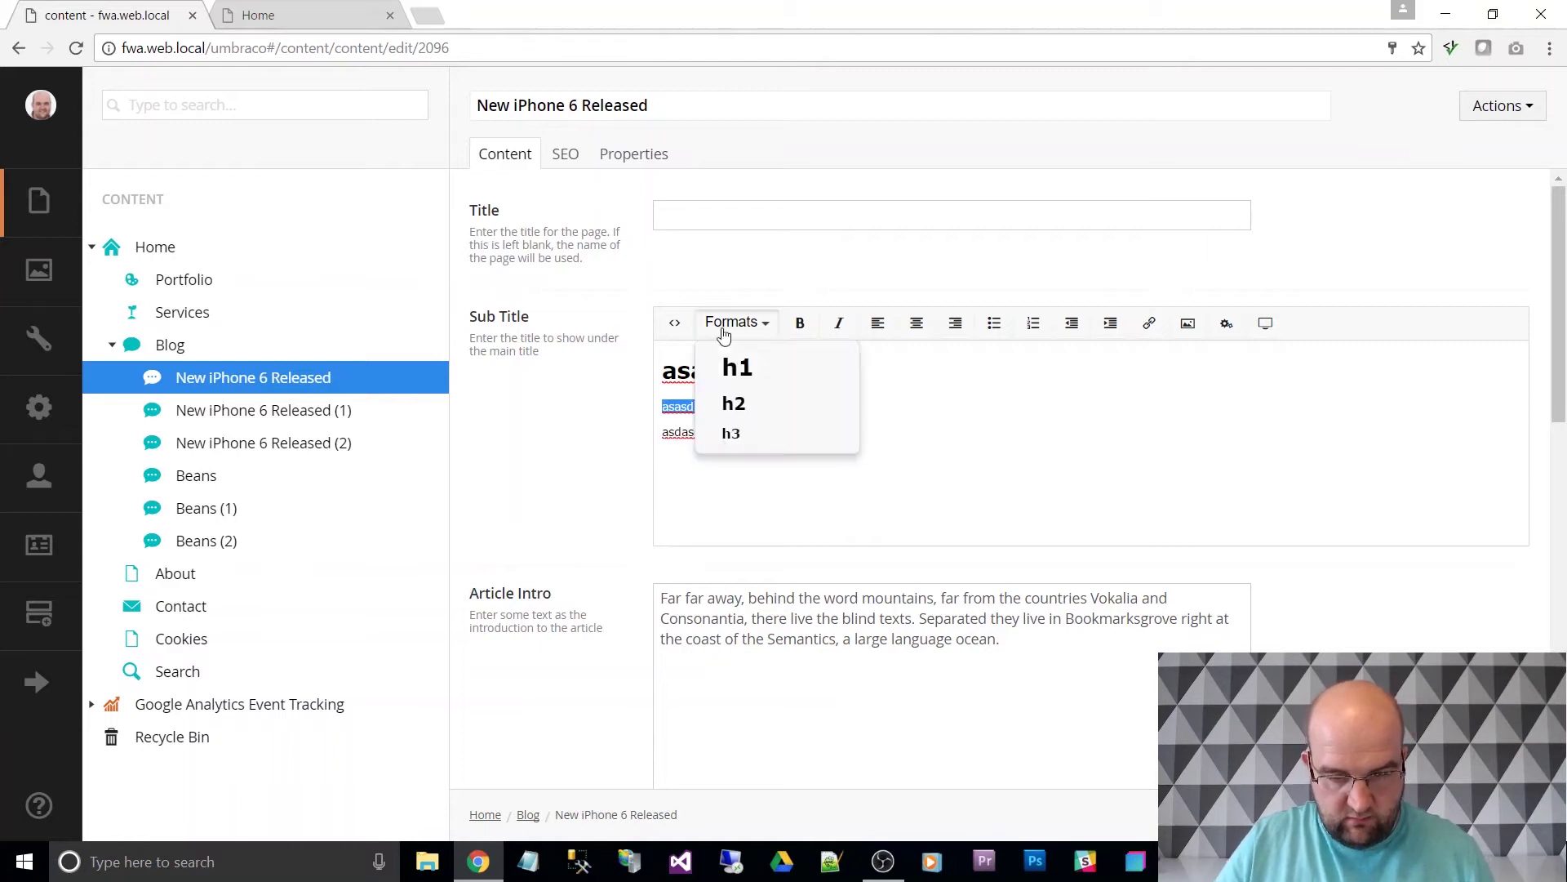
click(732, 406)
double_click(717, 432)
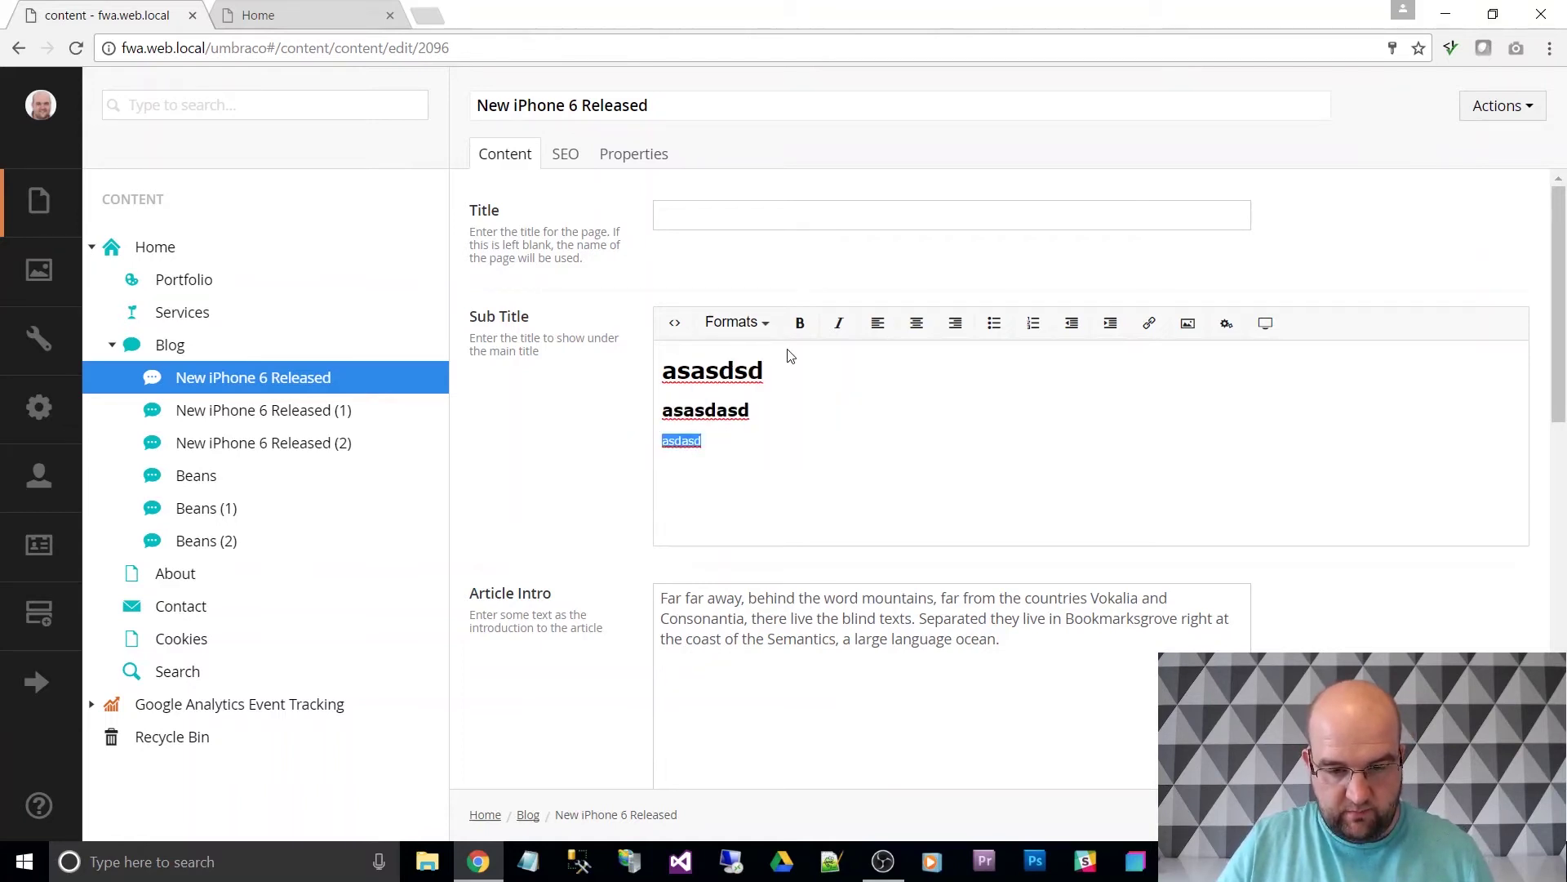
click(768, 325)
click(749, 434)
drag(769, 409, 628, 412)
click(734, 323)
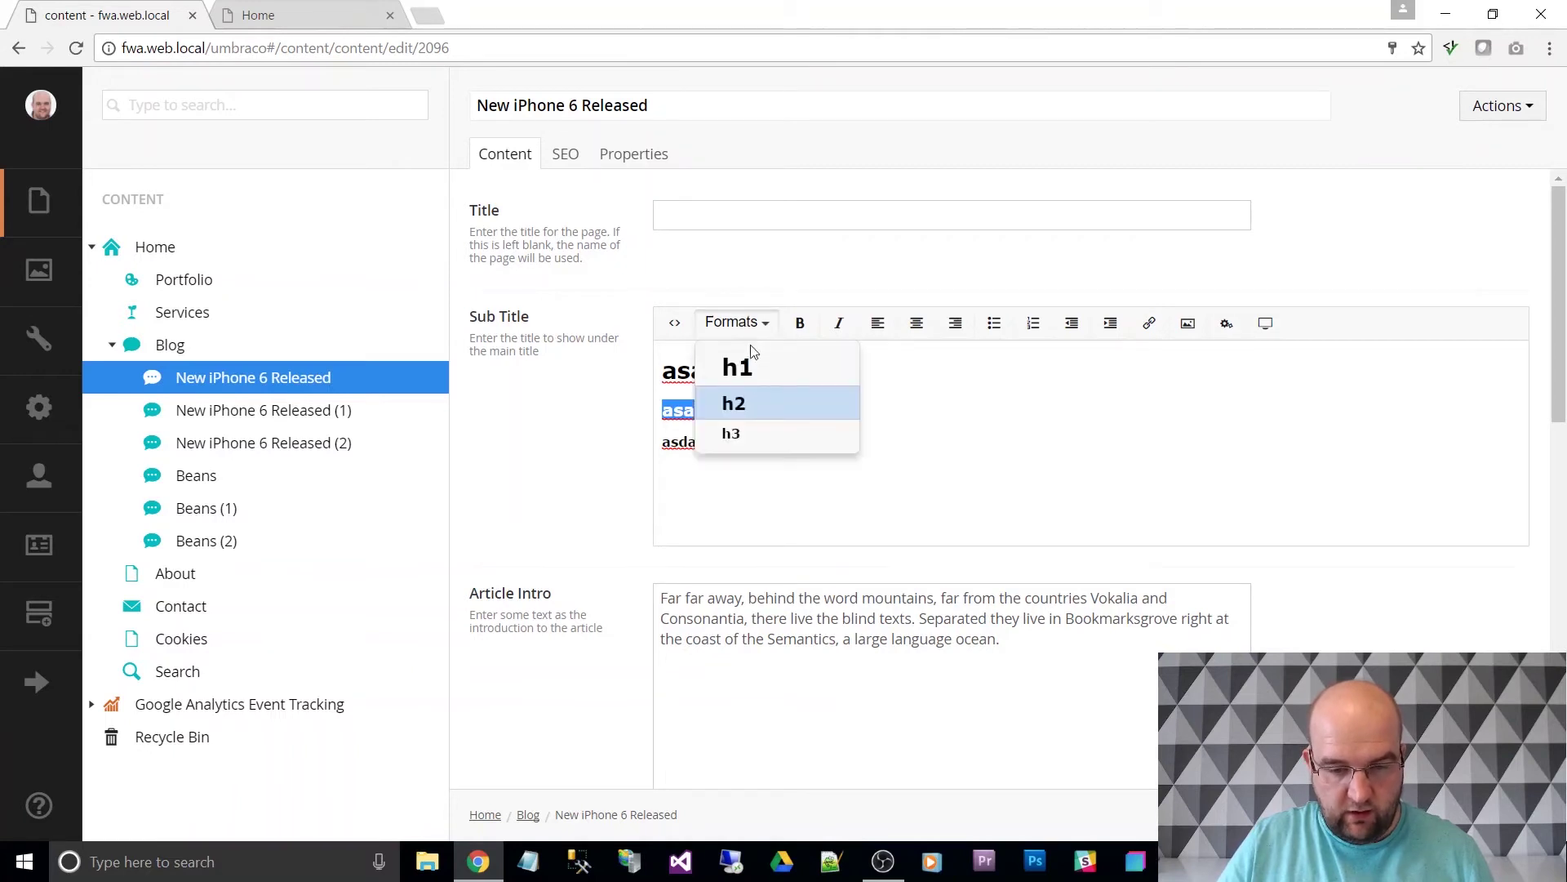
click(742, 404)
click(756, 415)
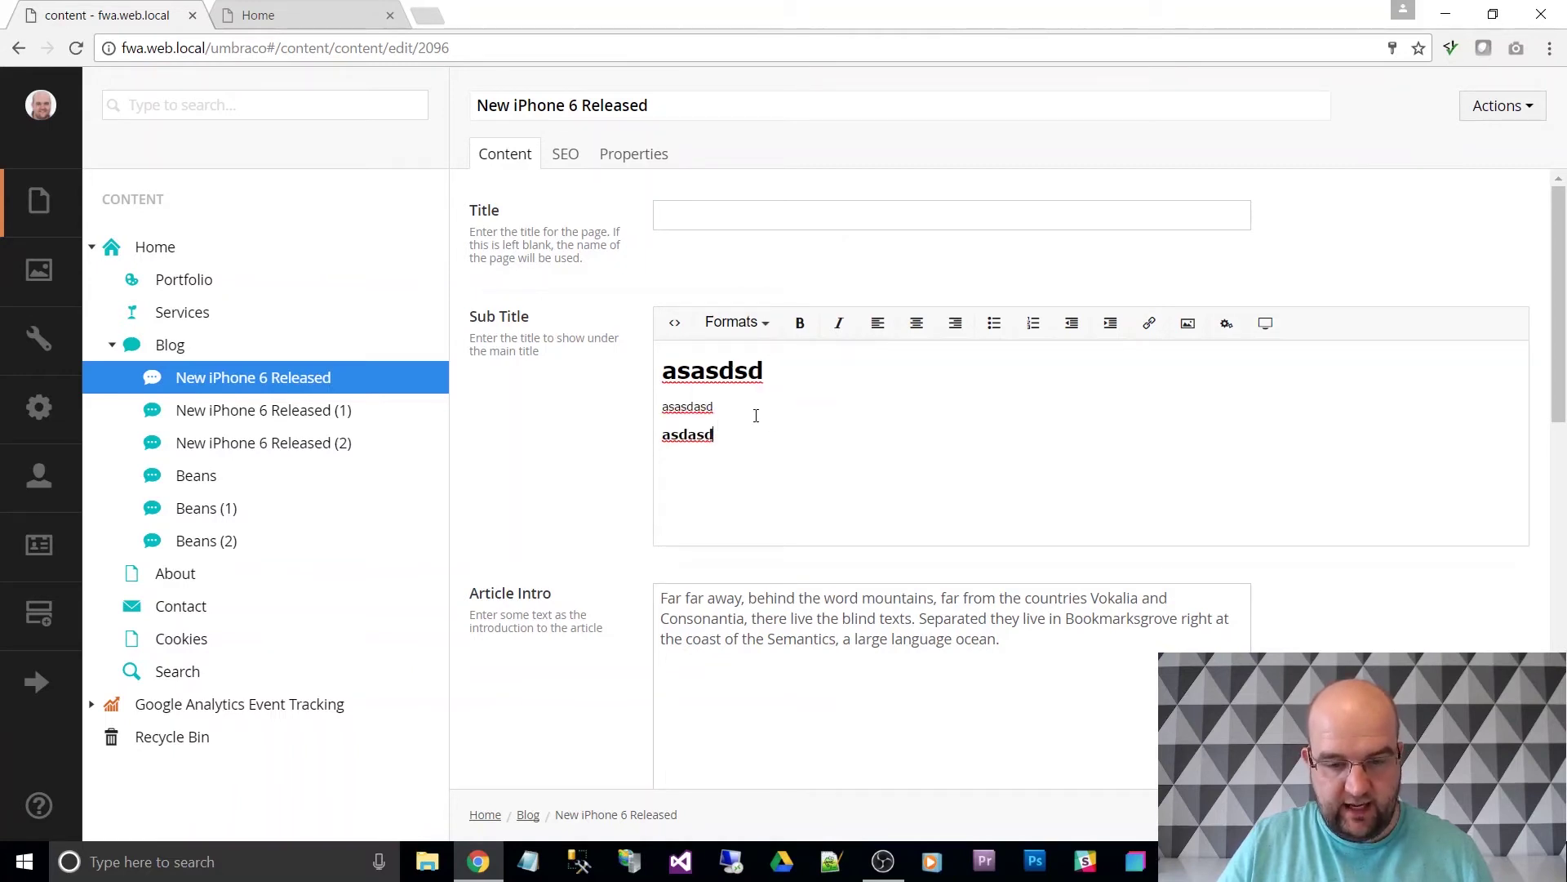
Step: Leave for Settings, discarding the post's changes, and show the StylesDropdwon stylesheet's actions
click(39, 357)
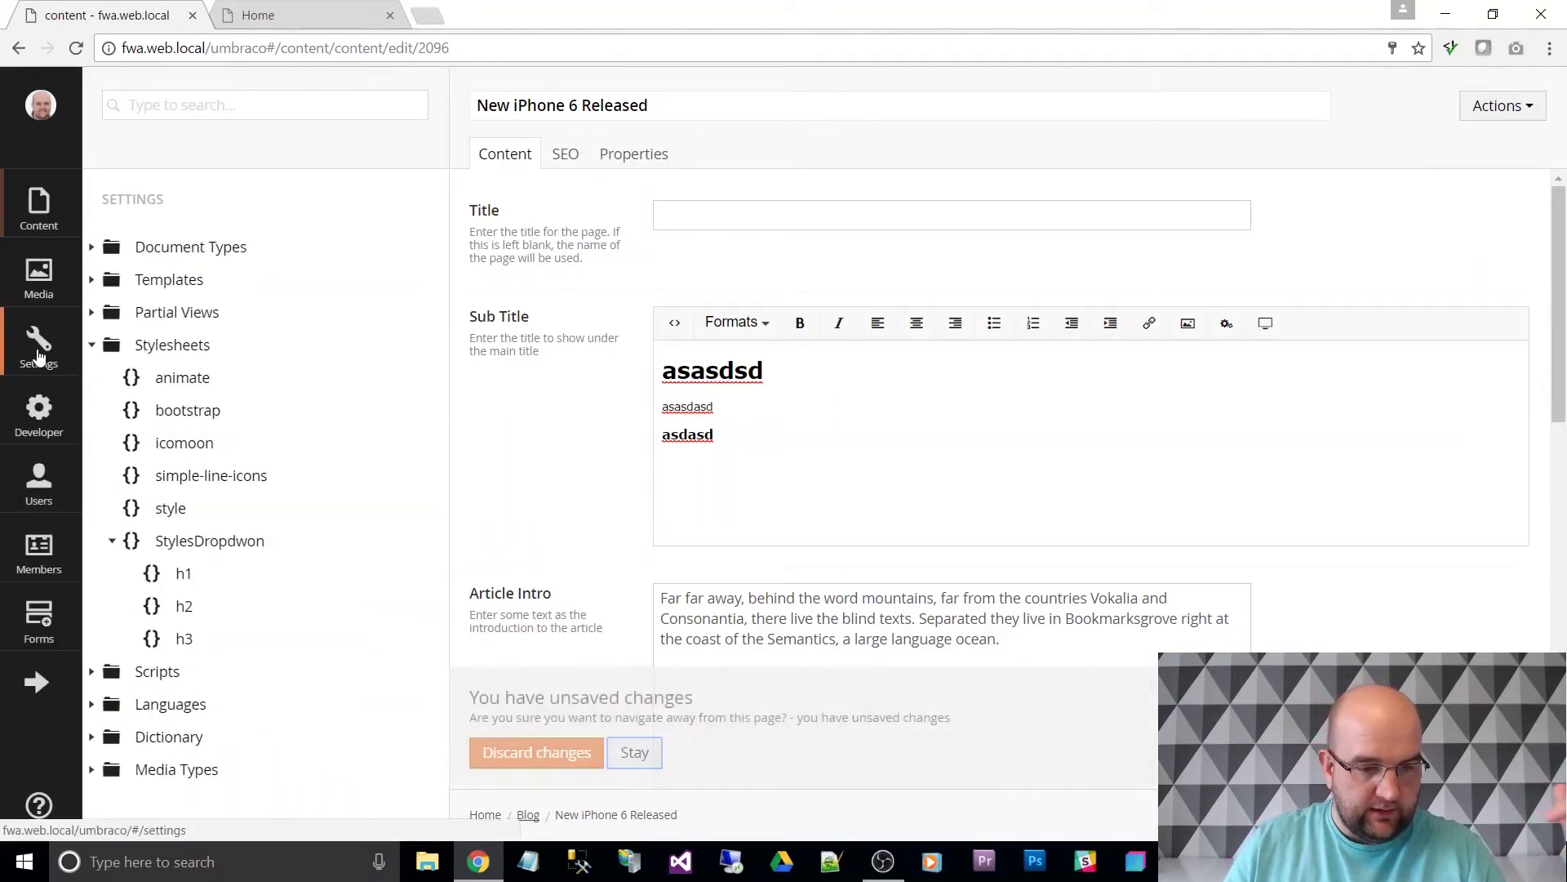
click(575, 752)
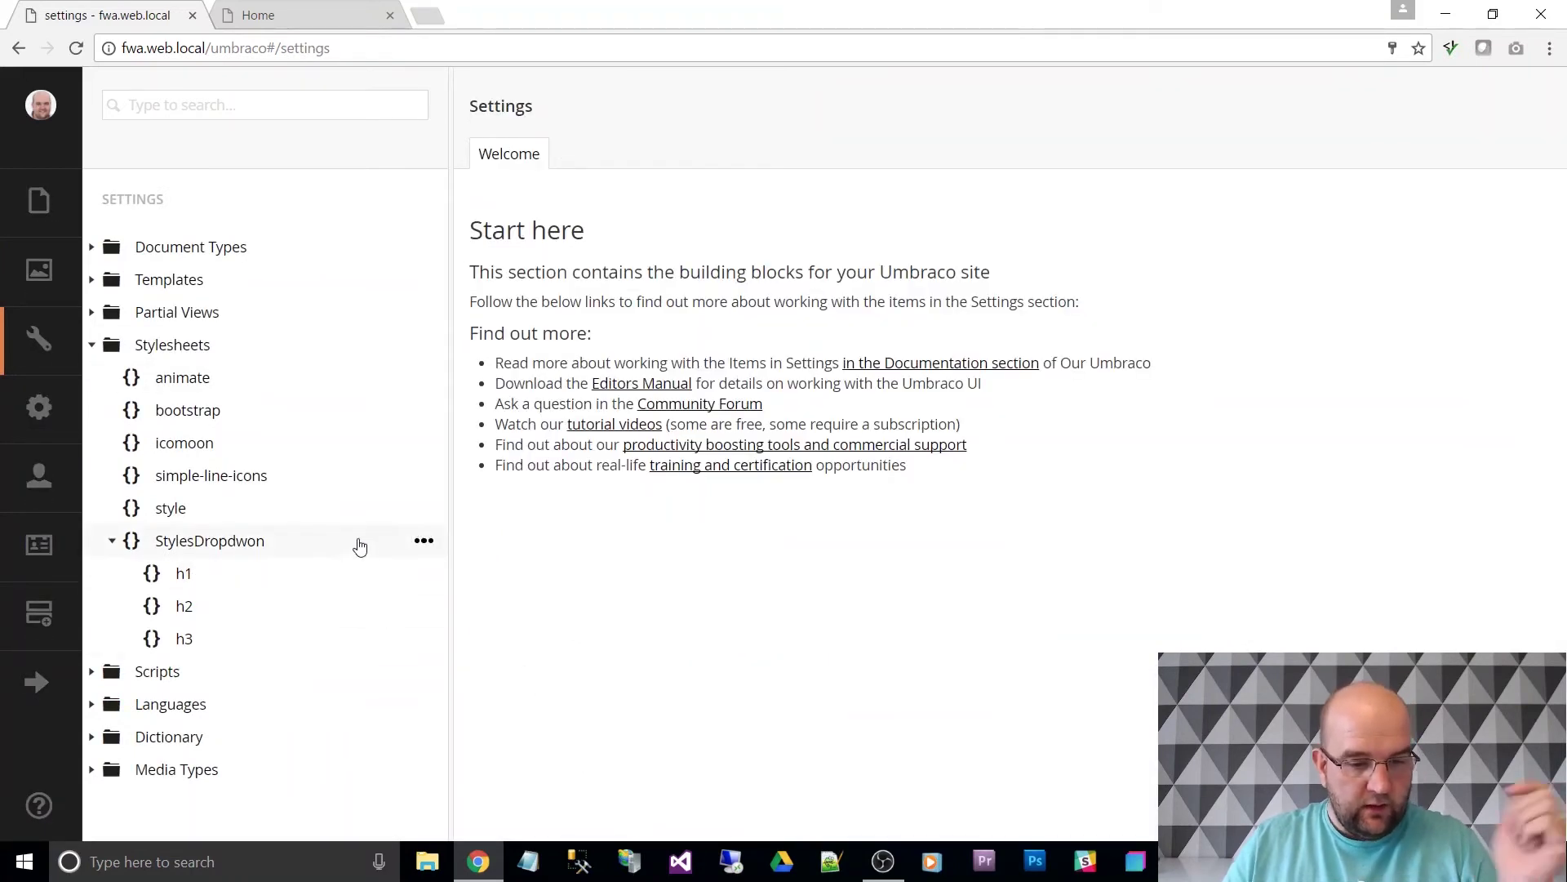
click(424, 540)
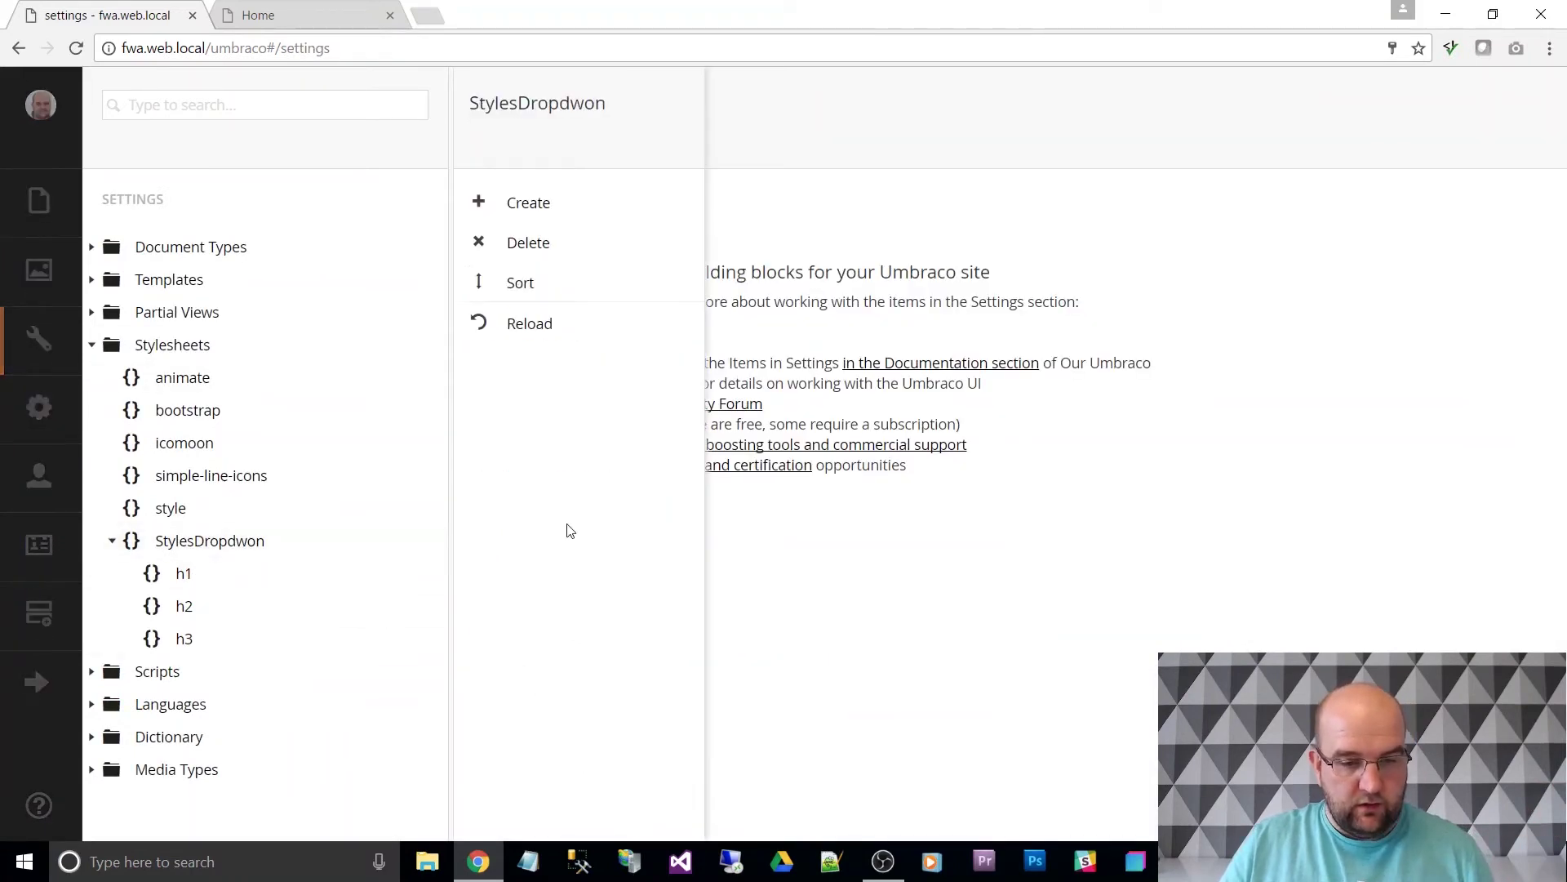
Step: Create a StylesDropdwon rule named 'special' with alias p.special, save it, and return to Content
click(556, 213)
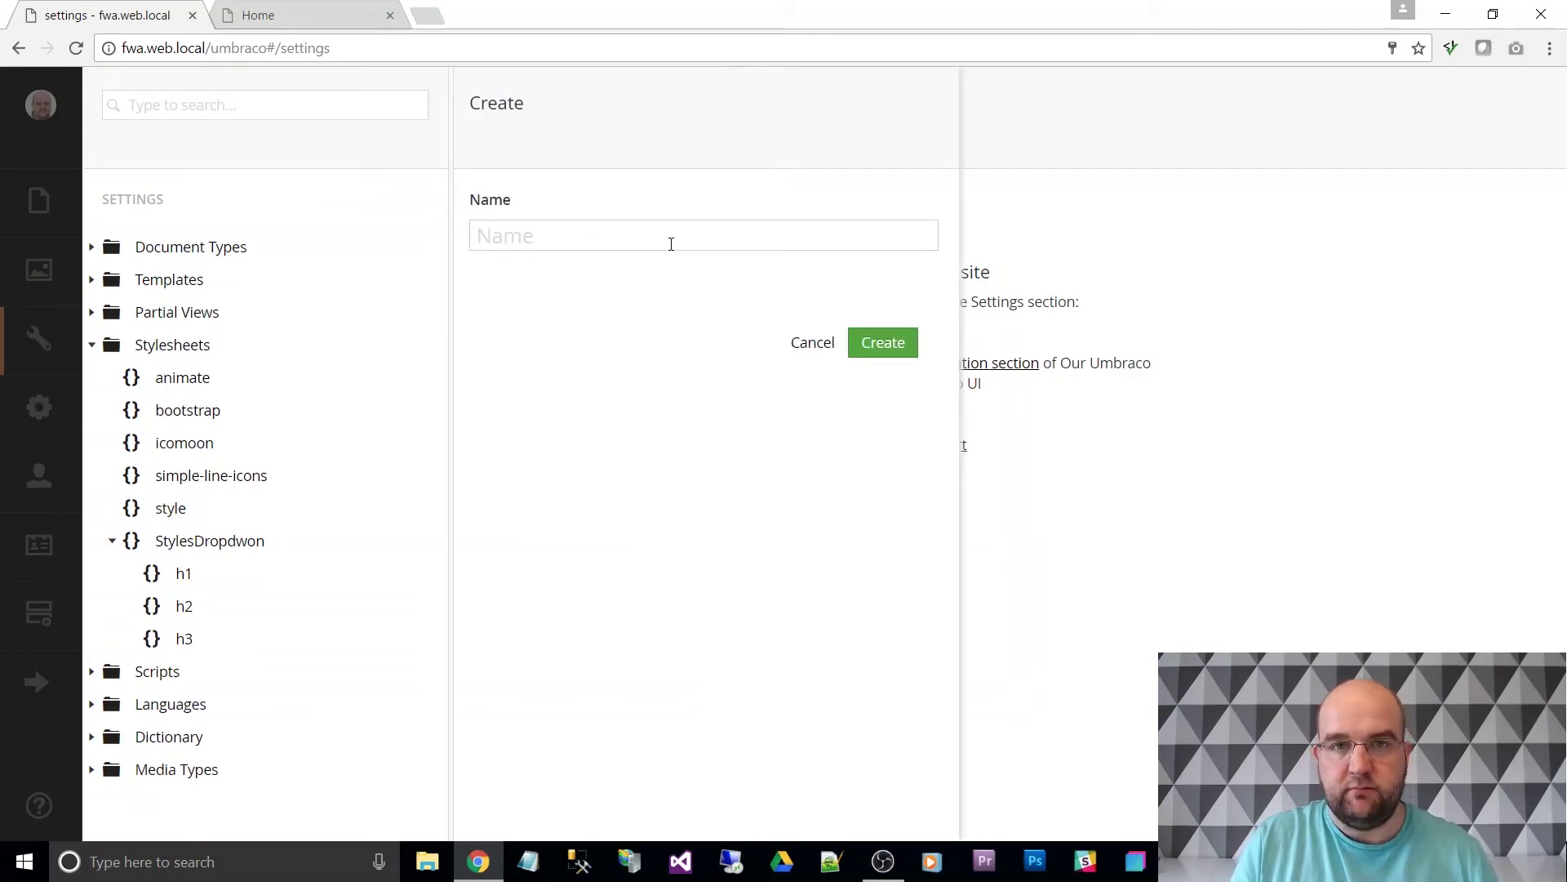
text(spcoa)
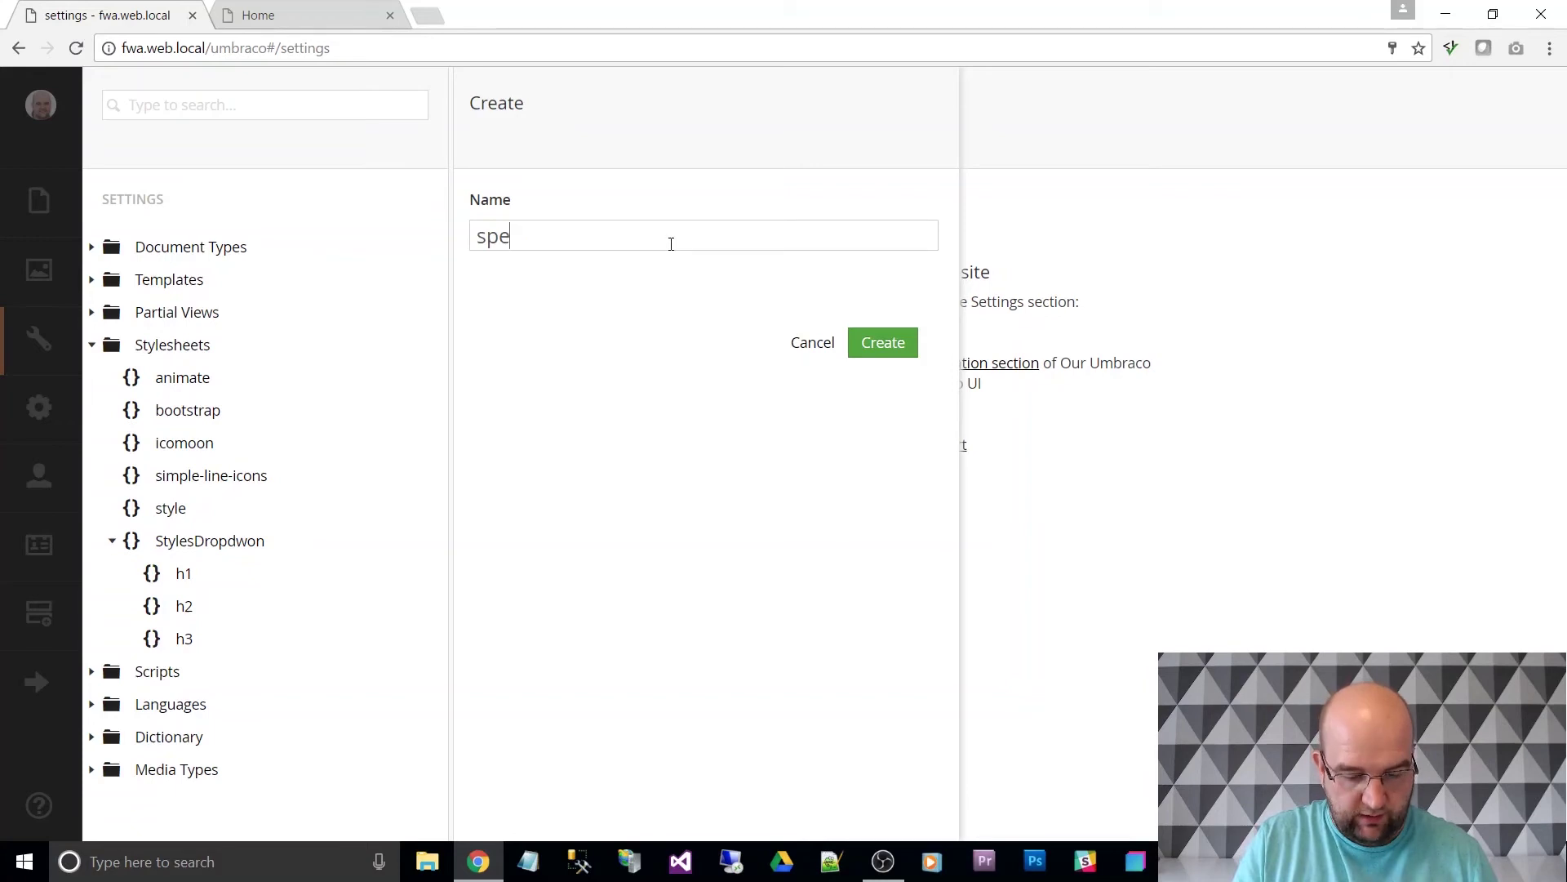
text(cial)
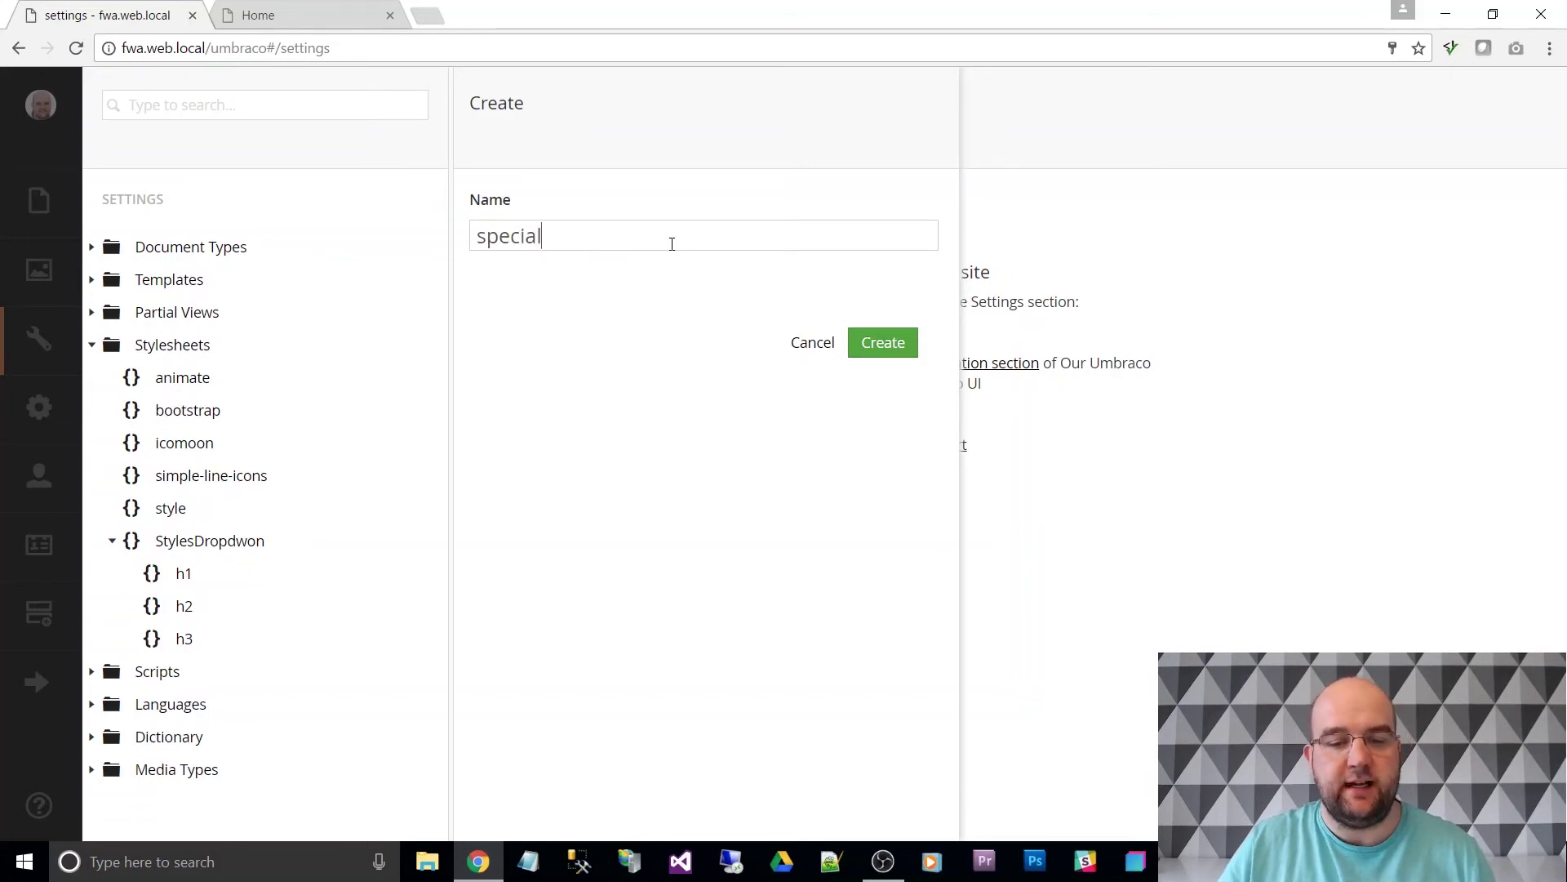
click(885, 343)
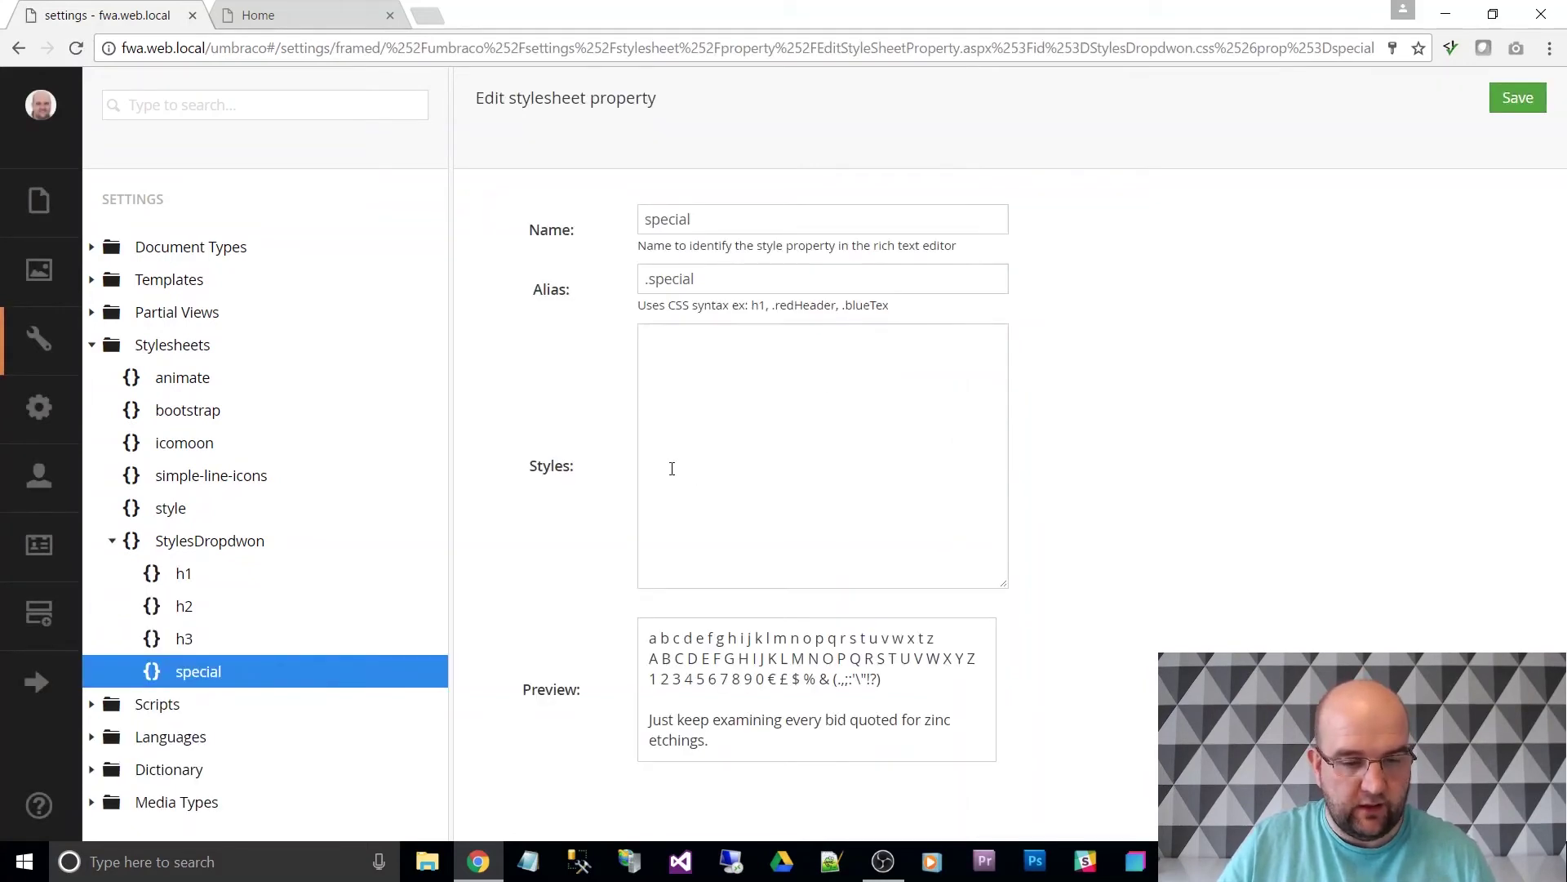
text(p)
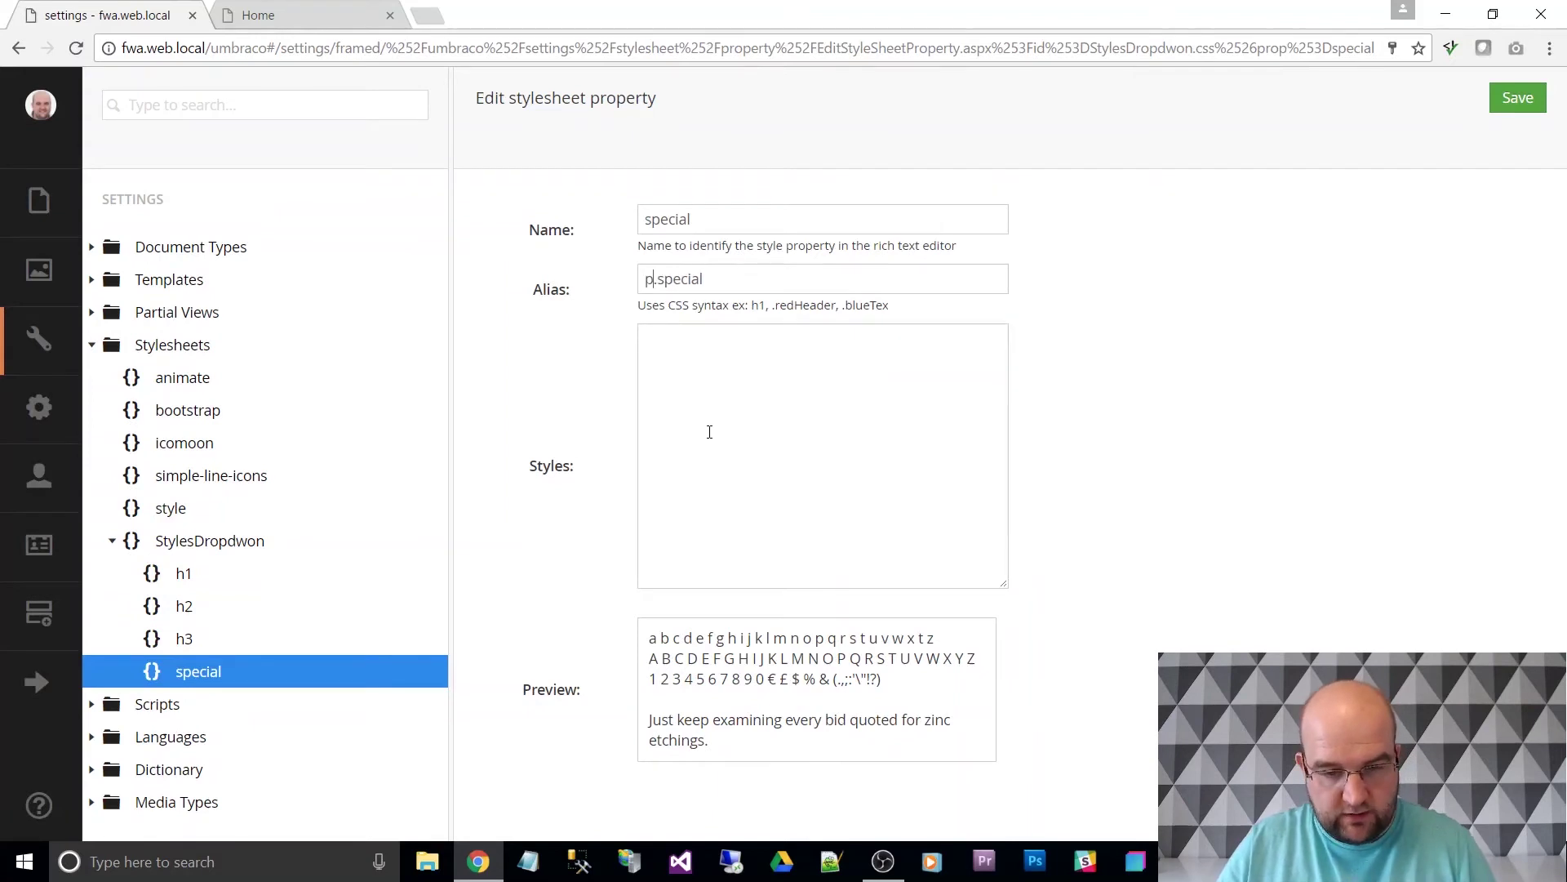
click(1526, 106)
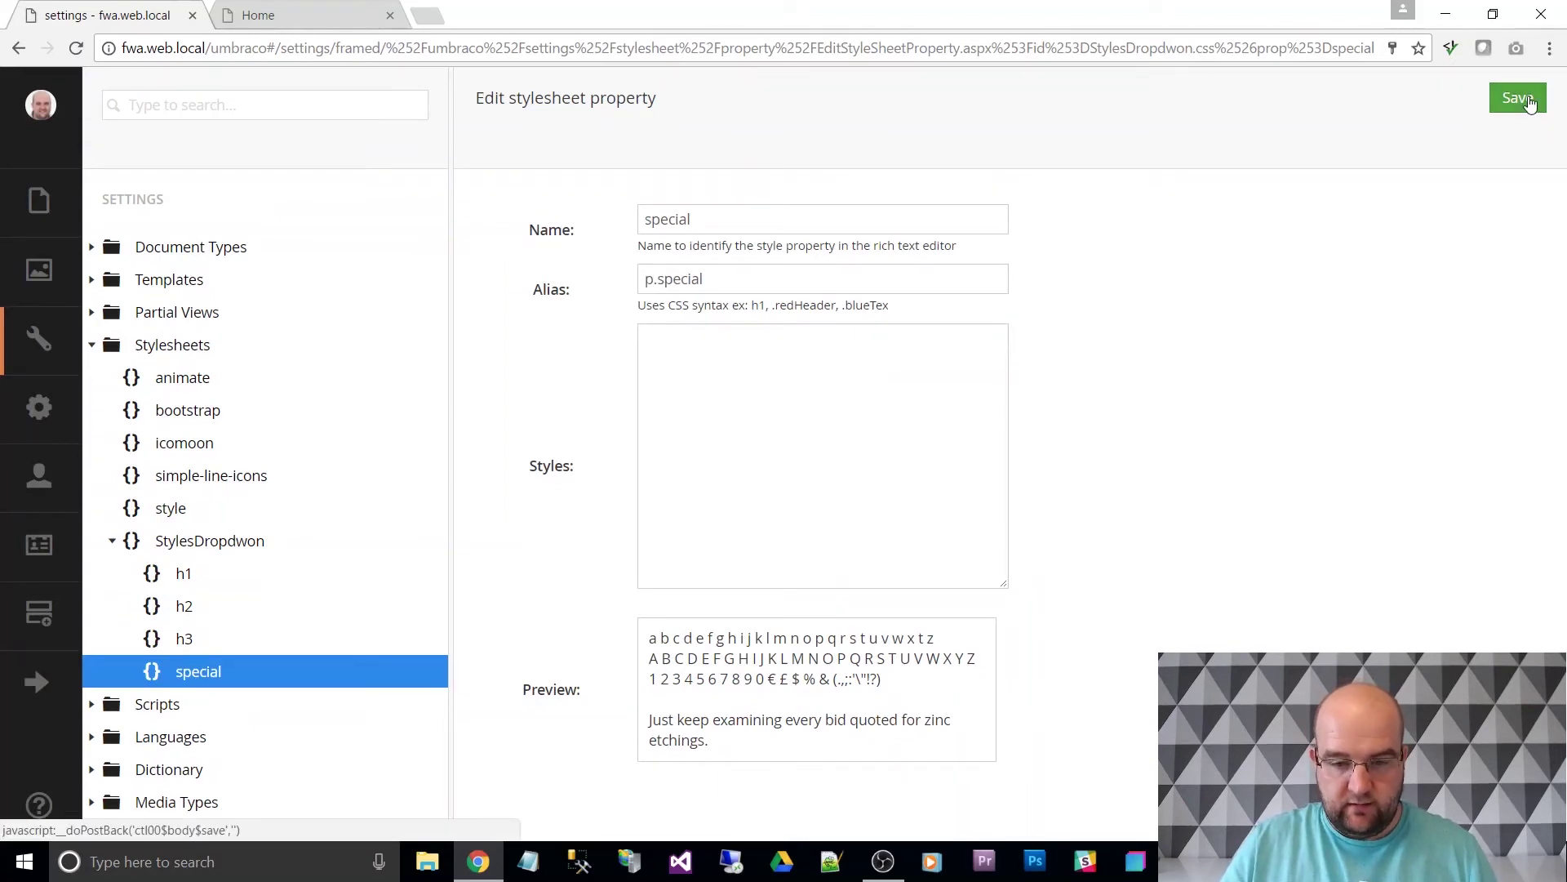
click(39, 201)
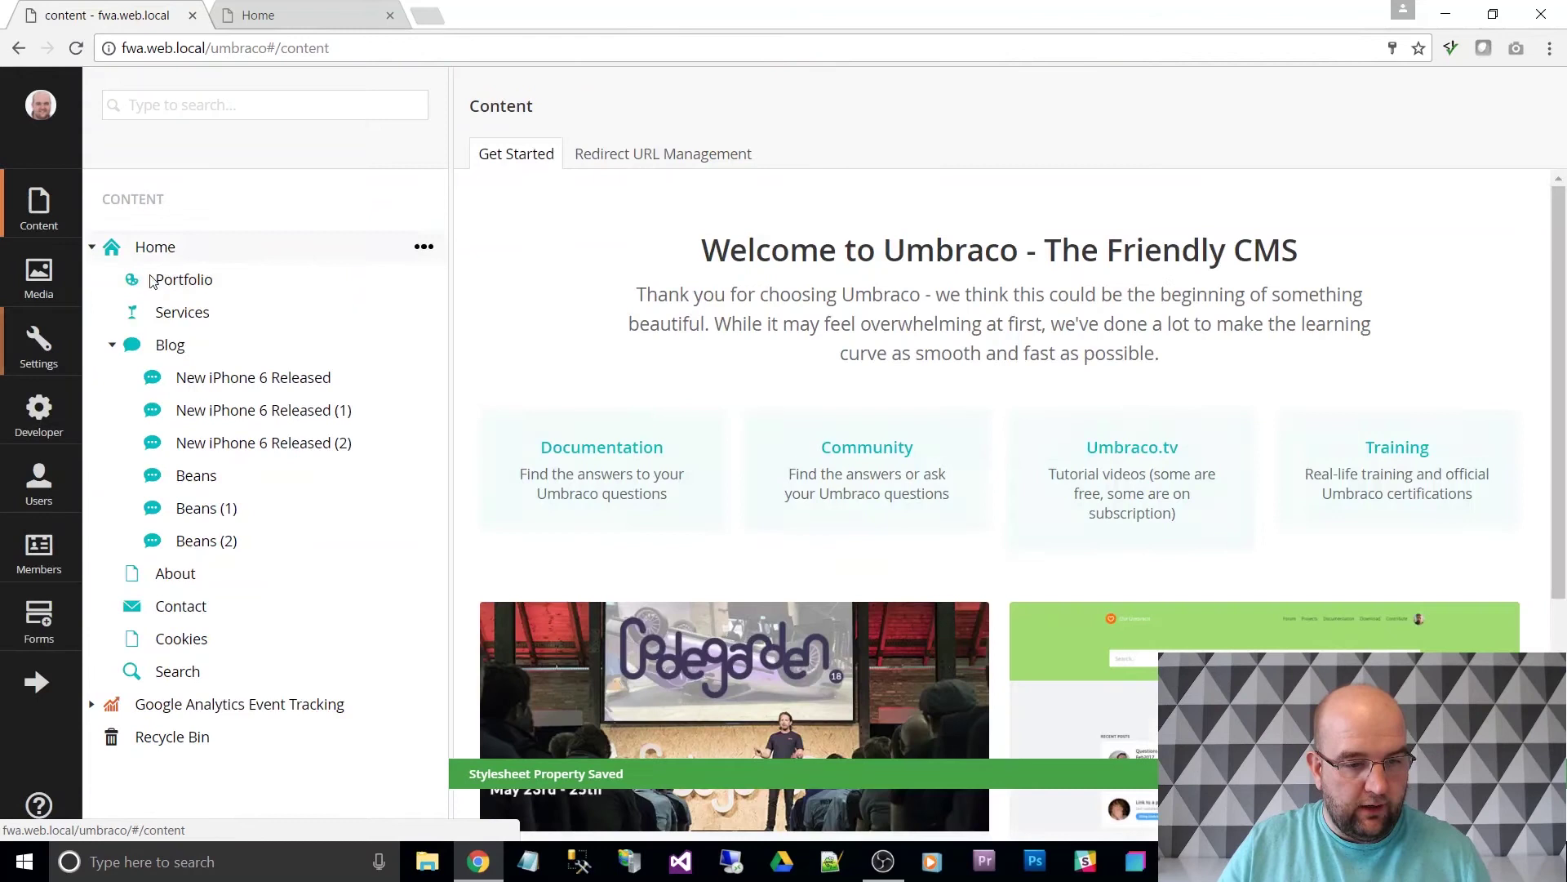
Step: Type a line of test text into the New iPhone 6 Released post's Sub Title and select it
click(219, 377)
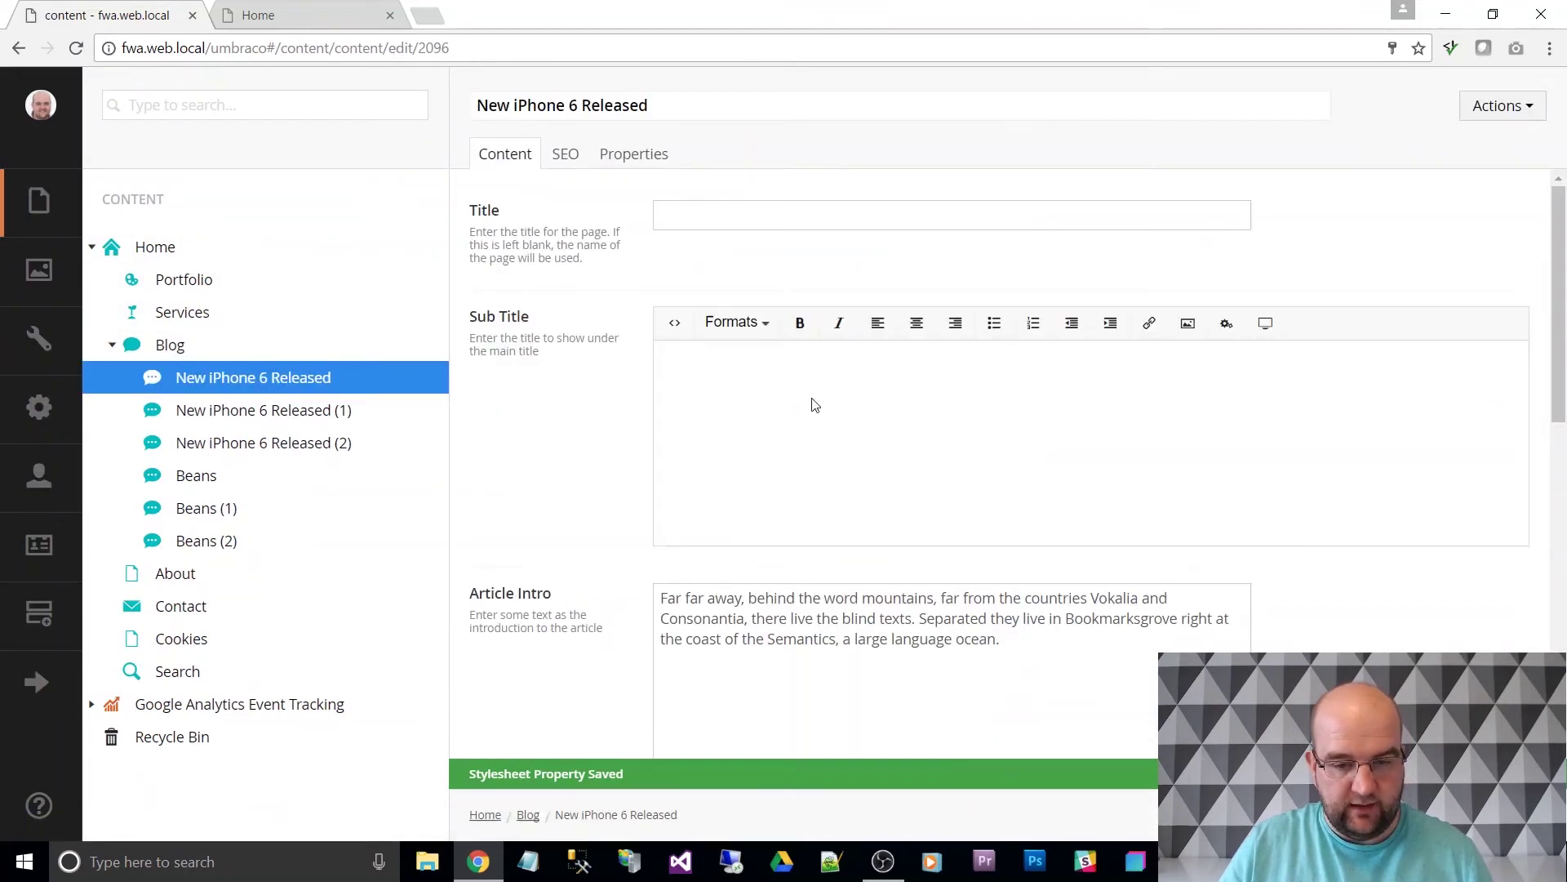
text(asdasdasd)
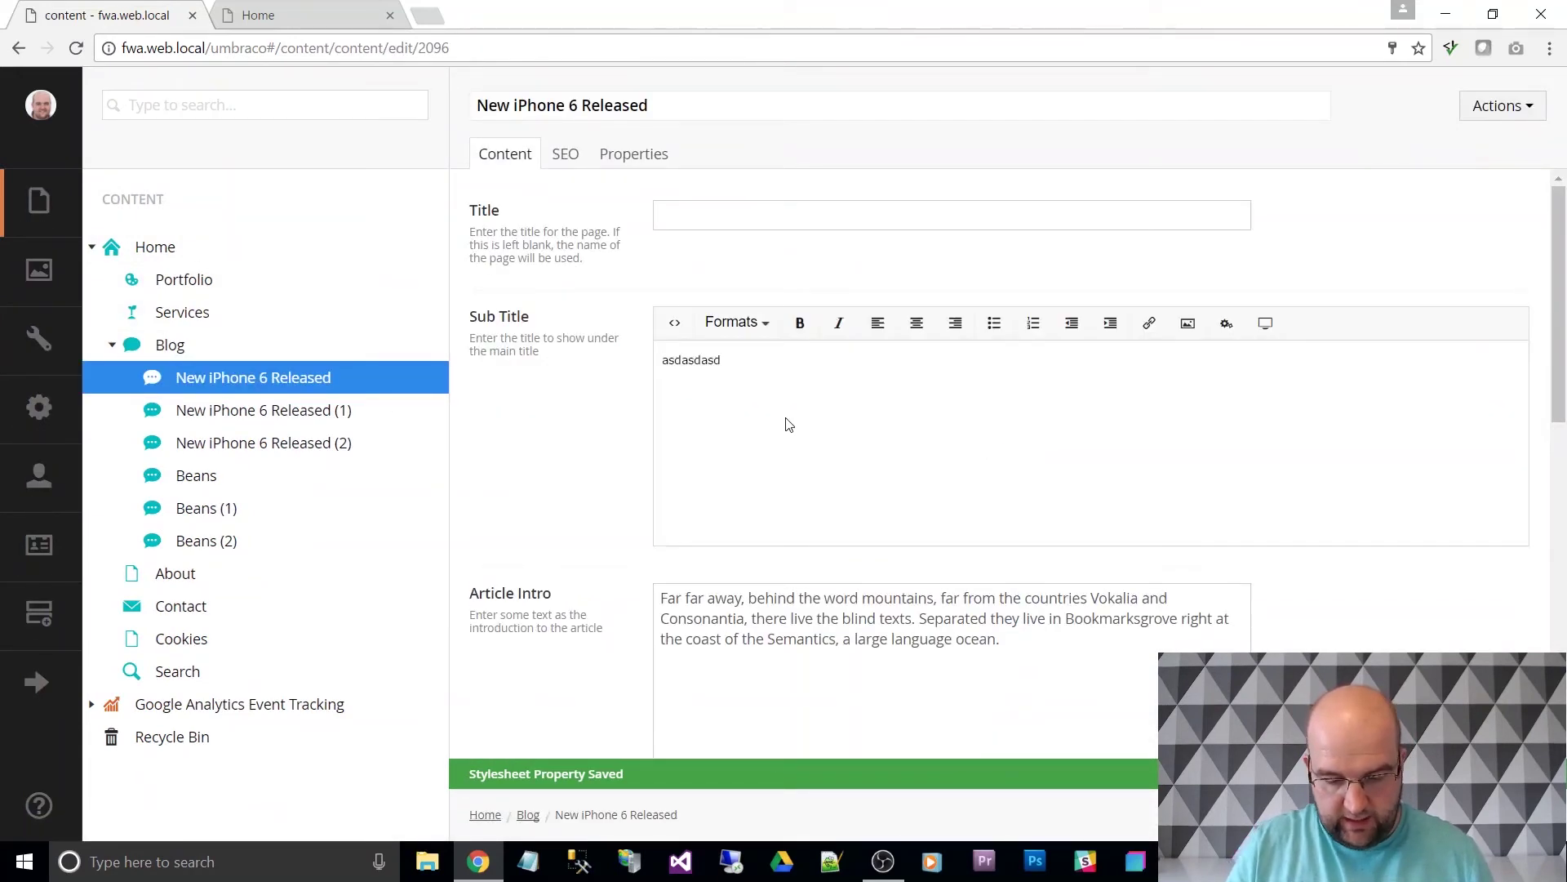
text(as askdjasld kaslkdj aslkdjalkdjalkdjasdljkasdja lskdja sd)
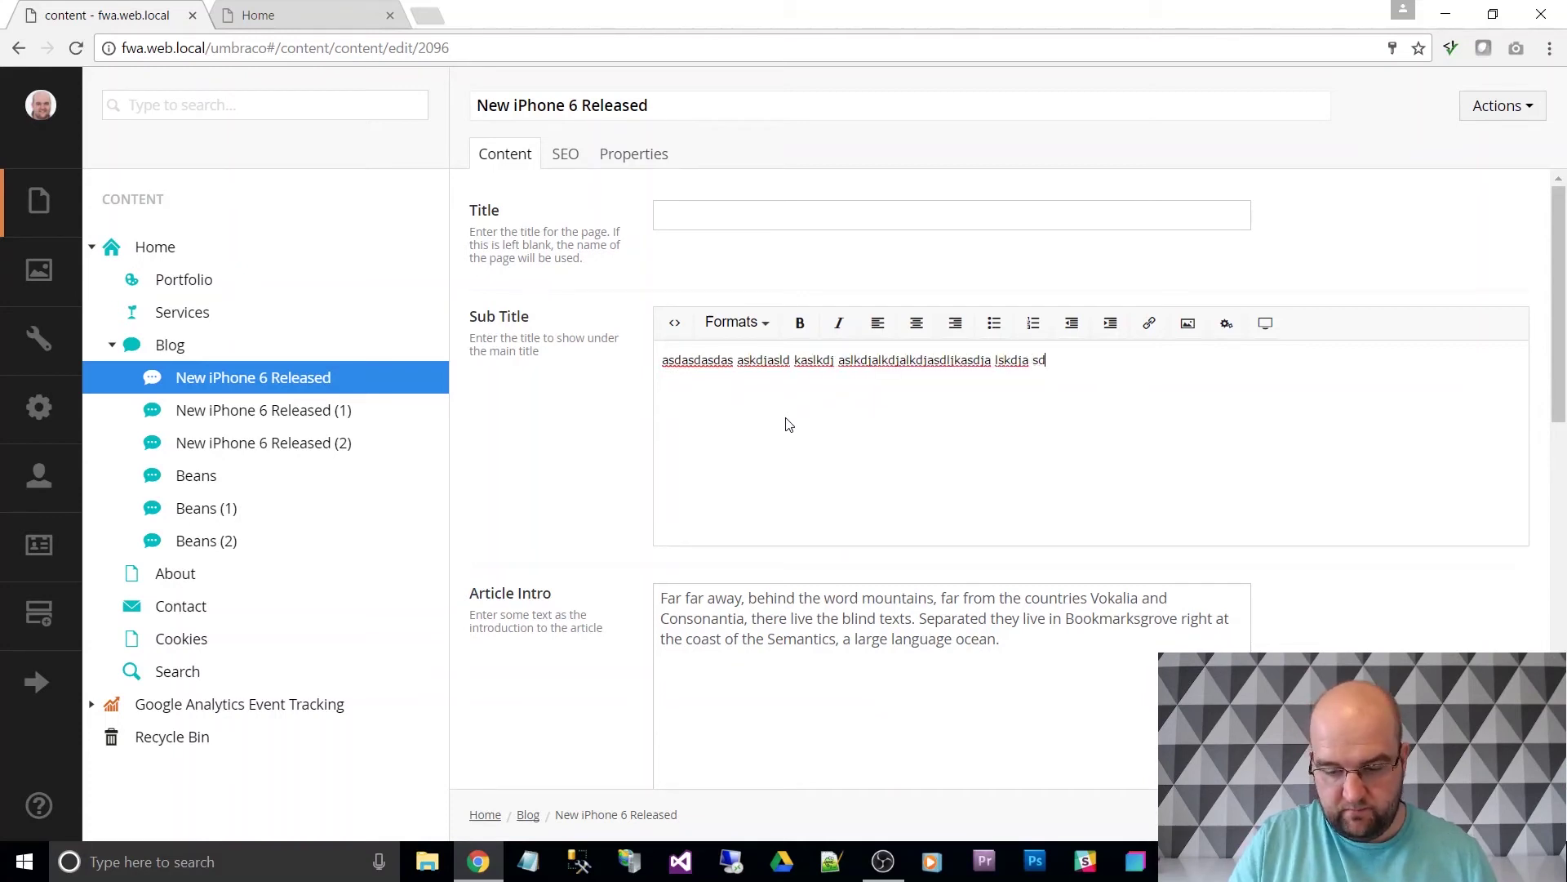
key(ctrl+a)
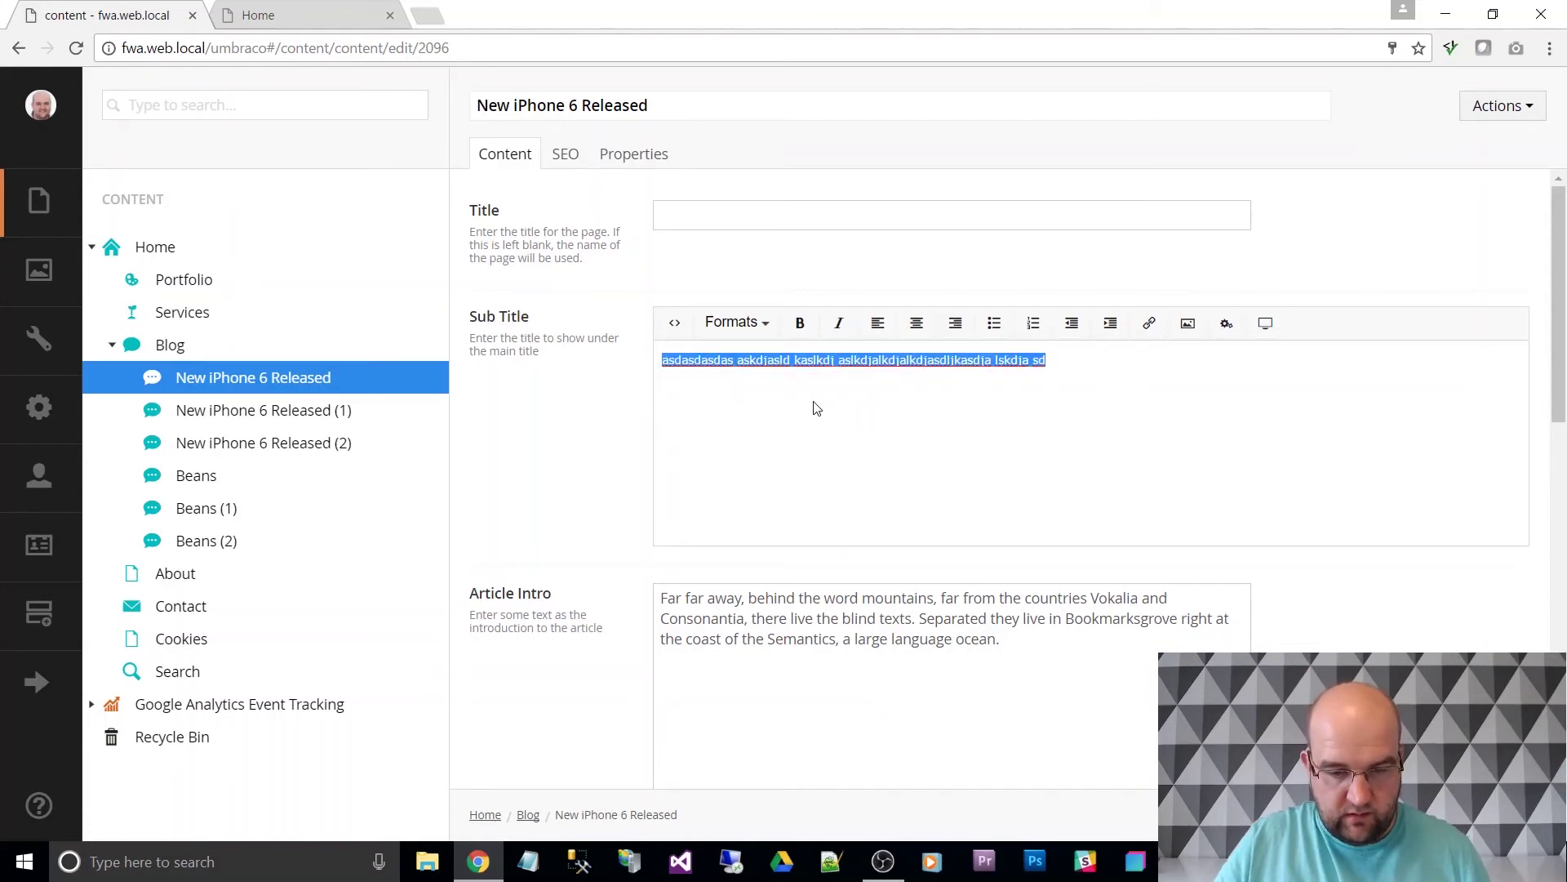
Step: Apply the special format to the line and confirm class 'special' in the HTML source
click(759, 323)
click(752, 462)
click(761, 418)
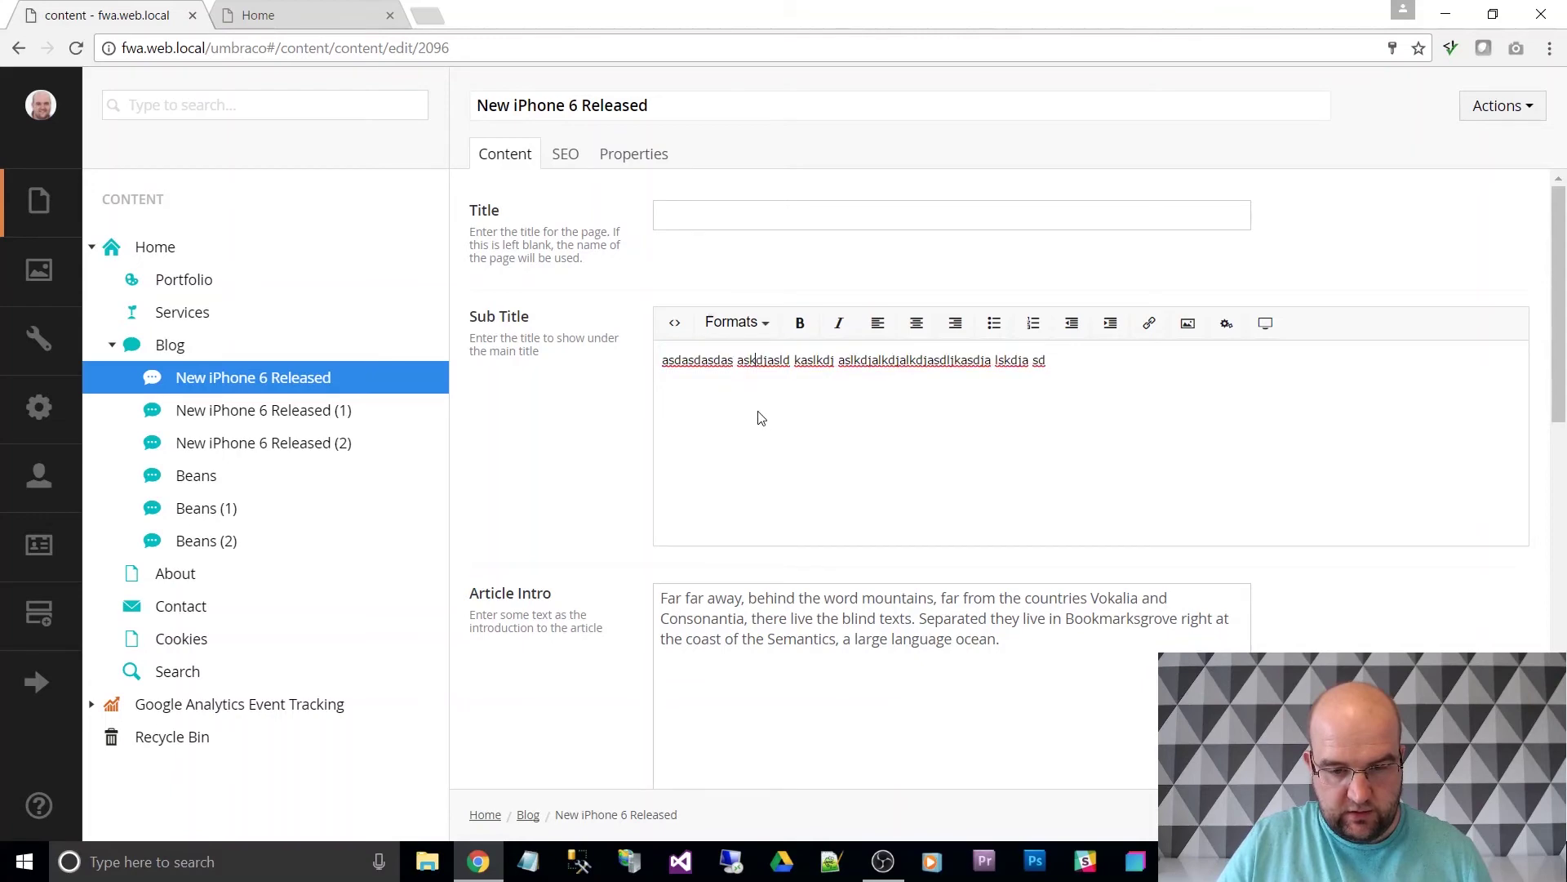
click(675, 324)
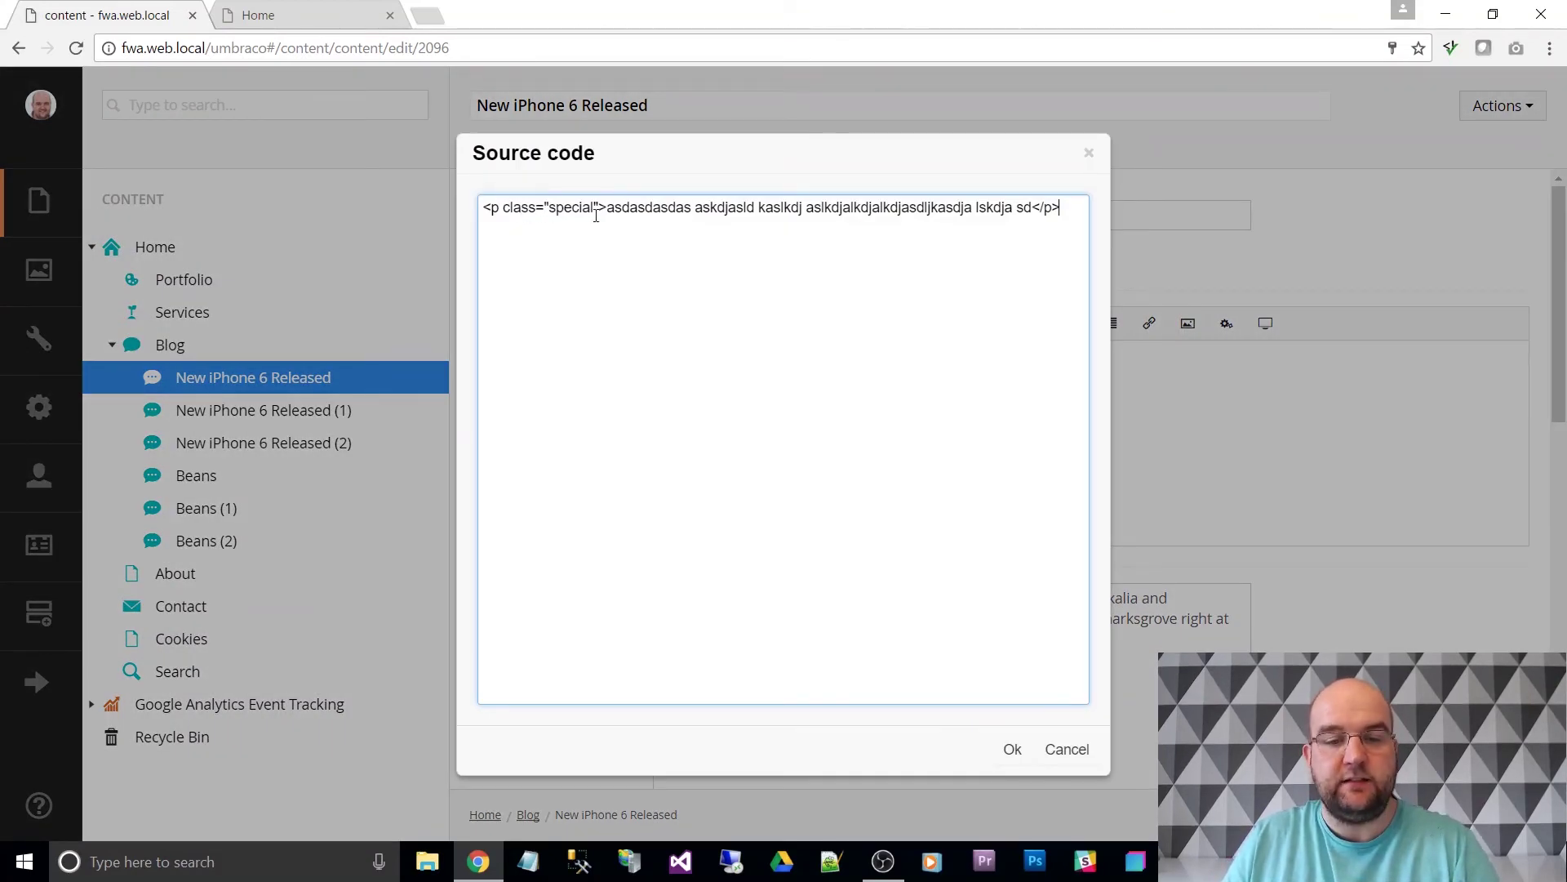
click(1014, 751)
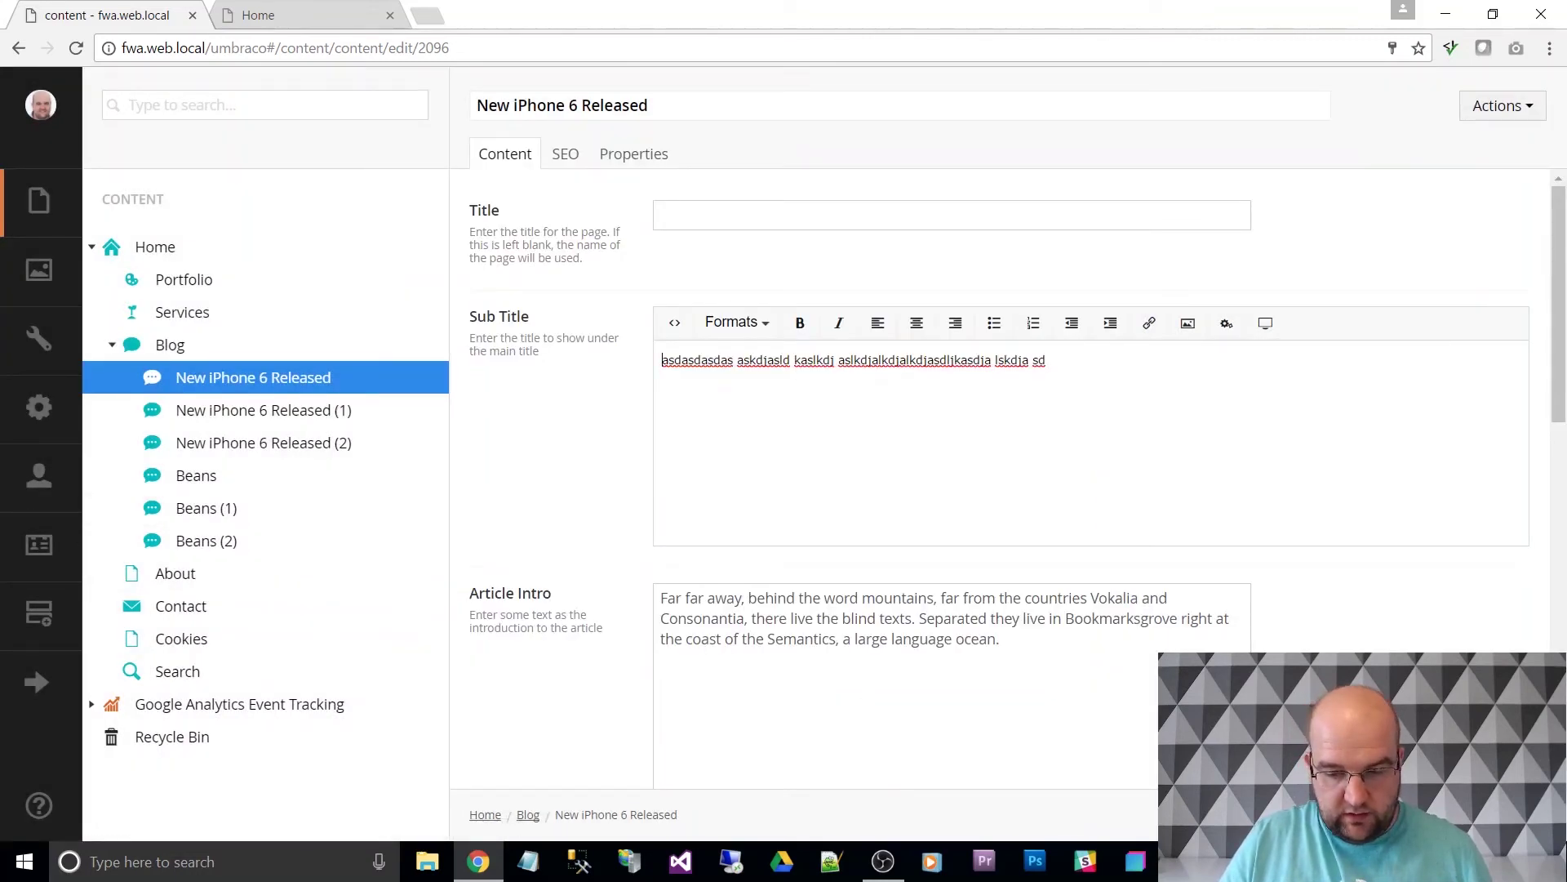
Step: Go to Settings, discarding unsaved changes, and check the special property's p.special alias
click(39, 407)
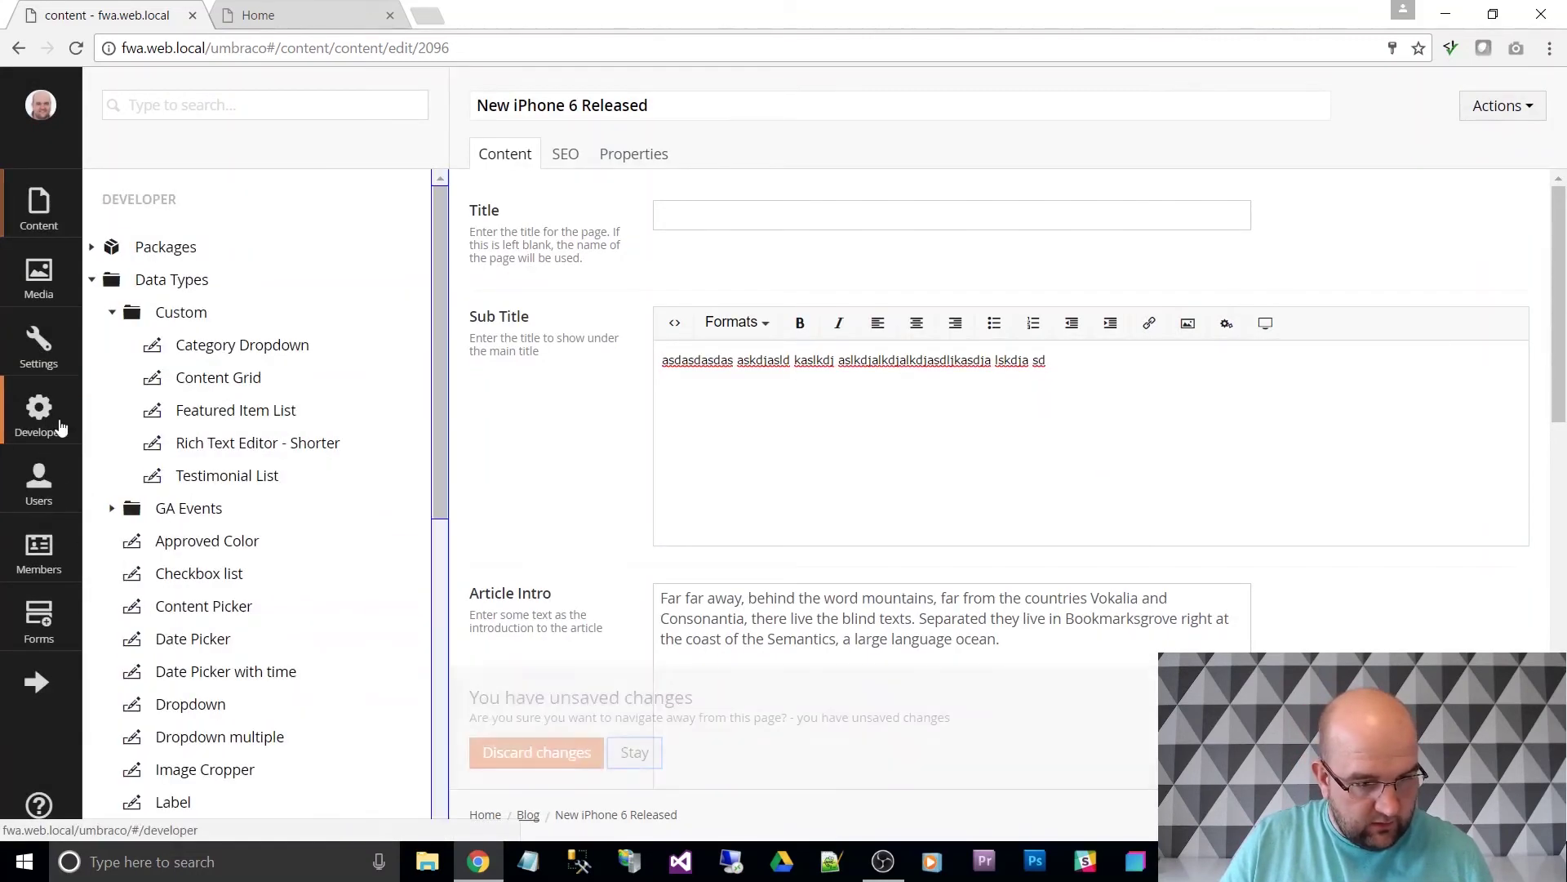
click(536, 722)
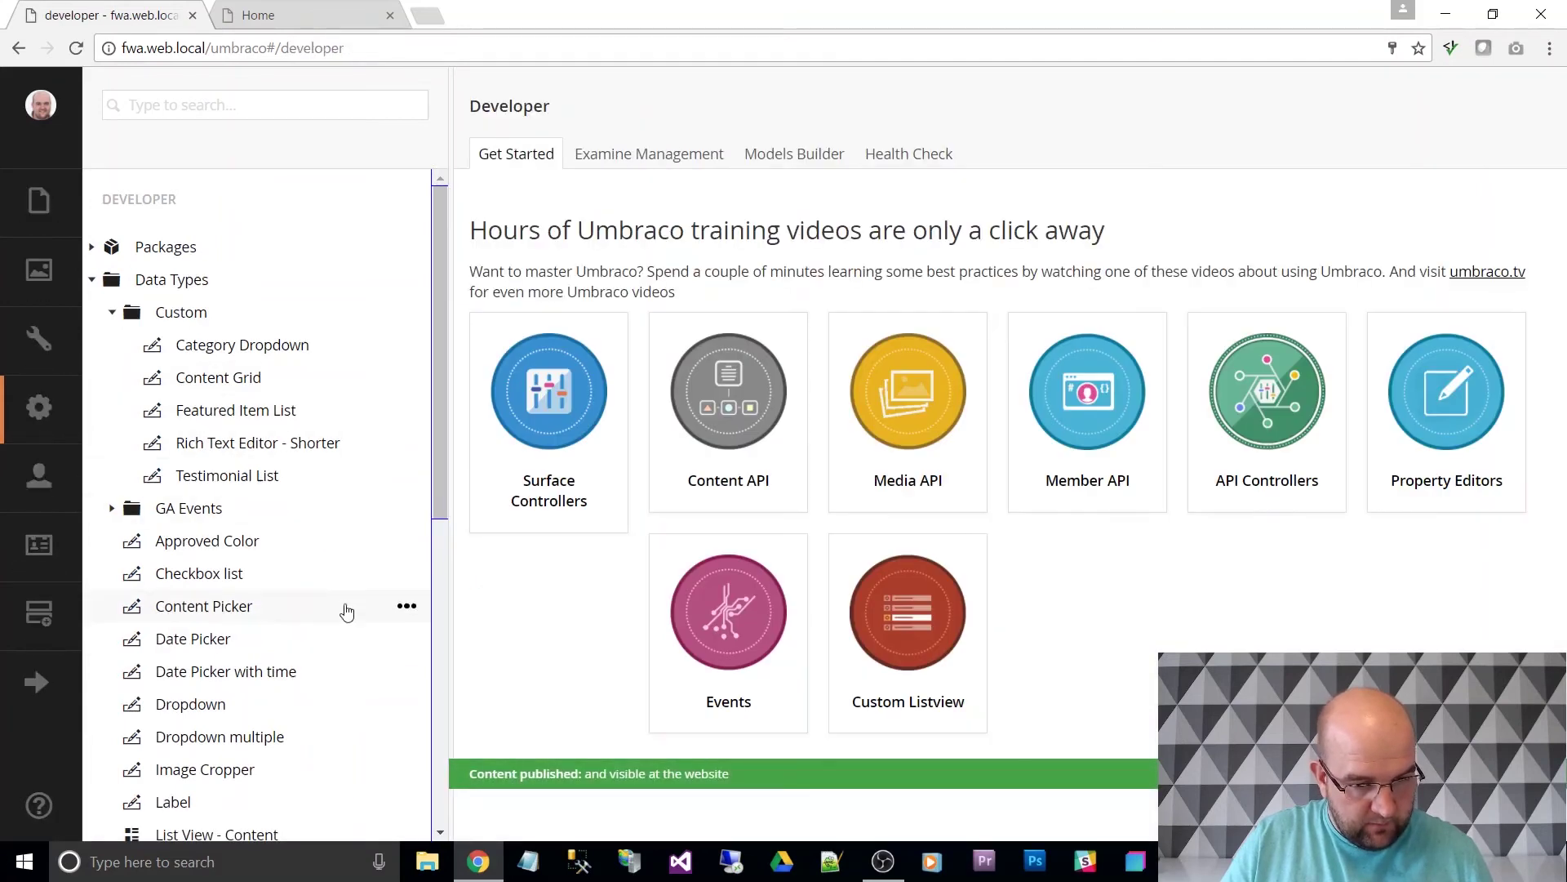
click(39, 343)
click(200, 673)
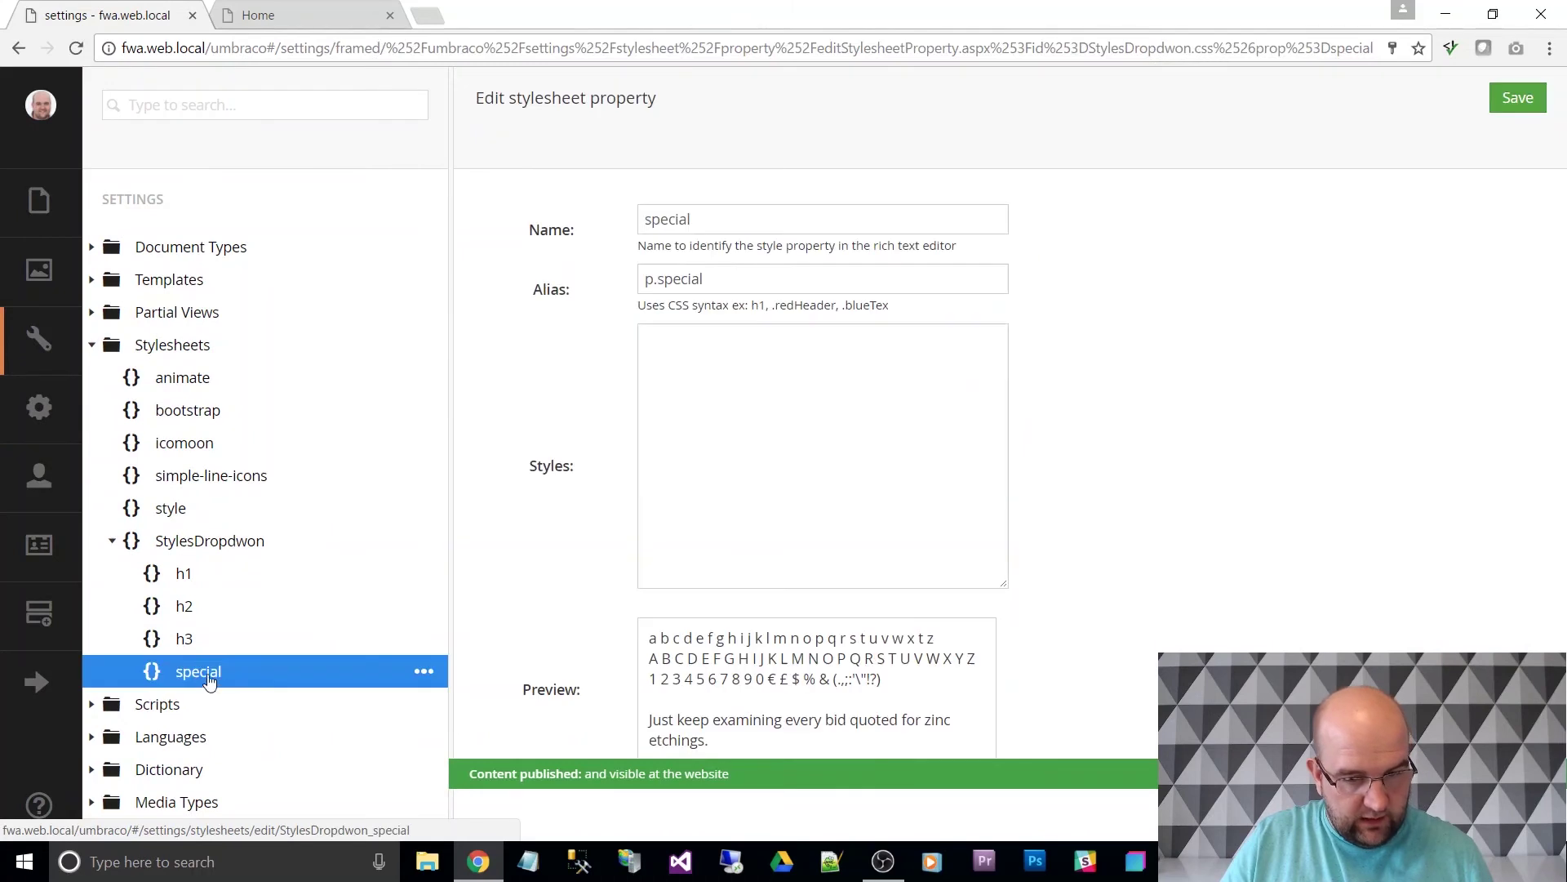
click(695, 278)
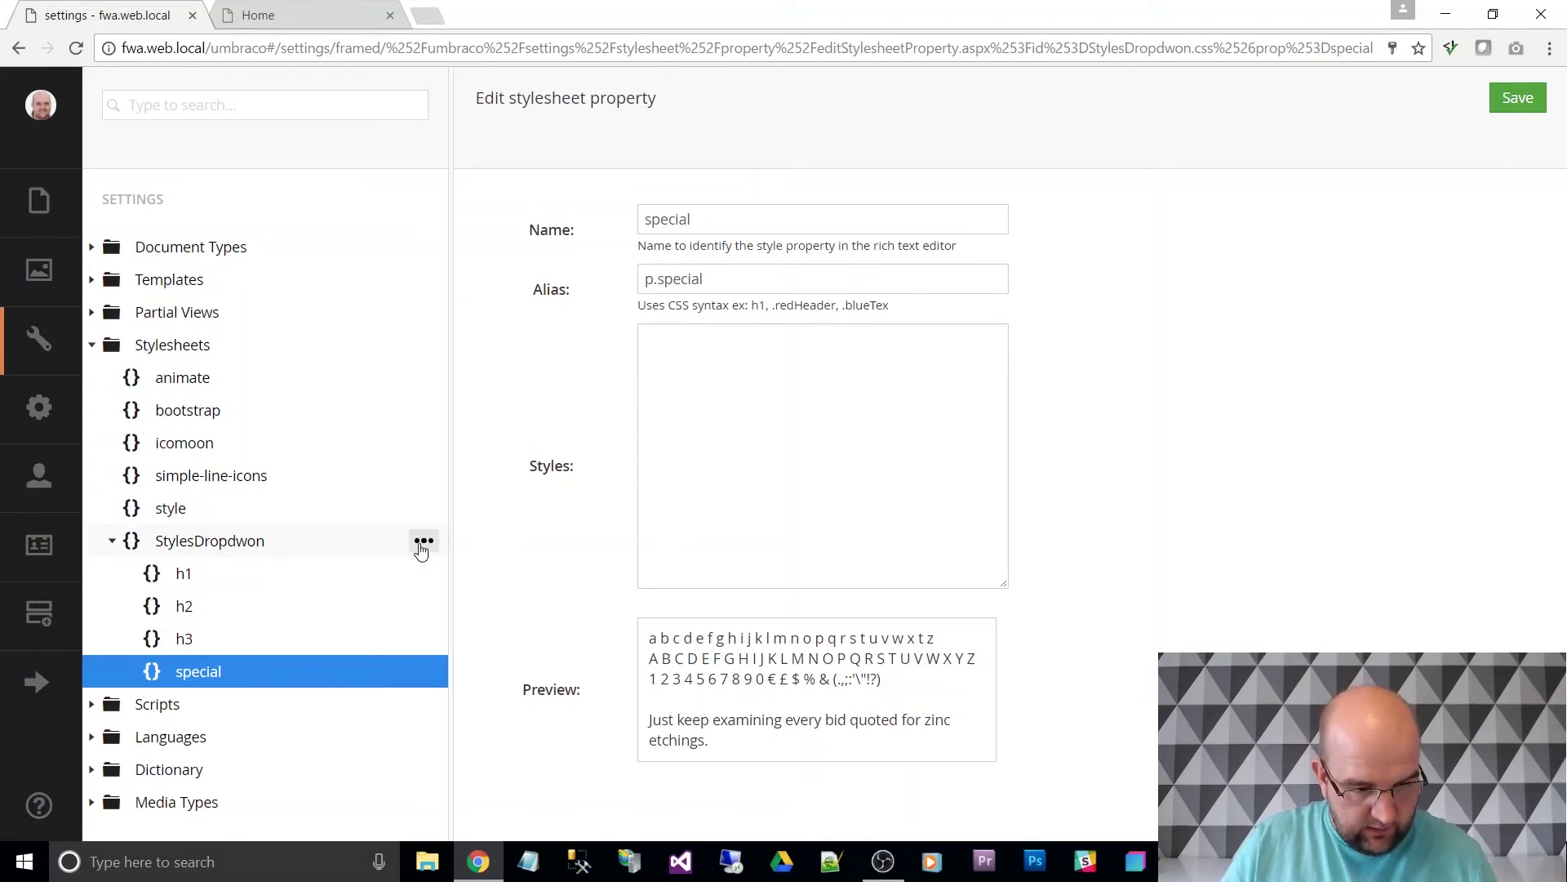
Step: Create a StylesDropdwon property named 'example' and save it with alias .example
click(421, 542)
click(523, 204)
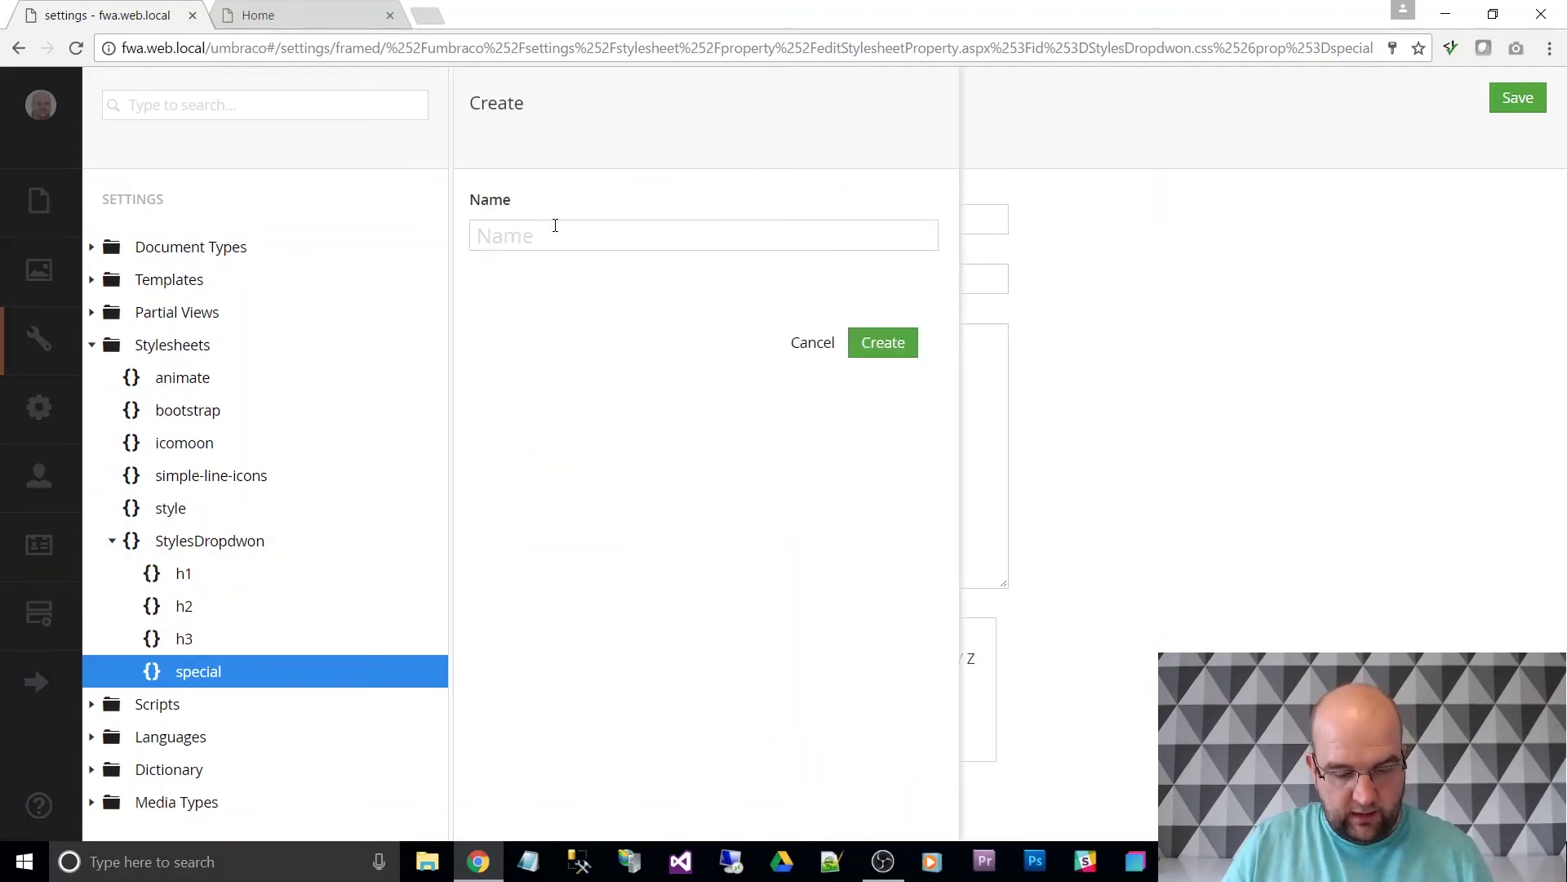
text(example)
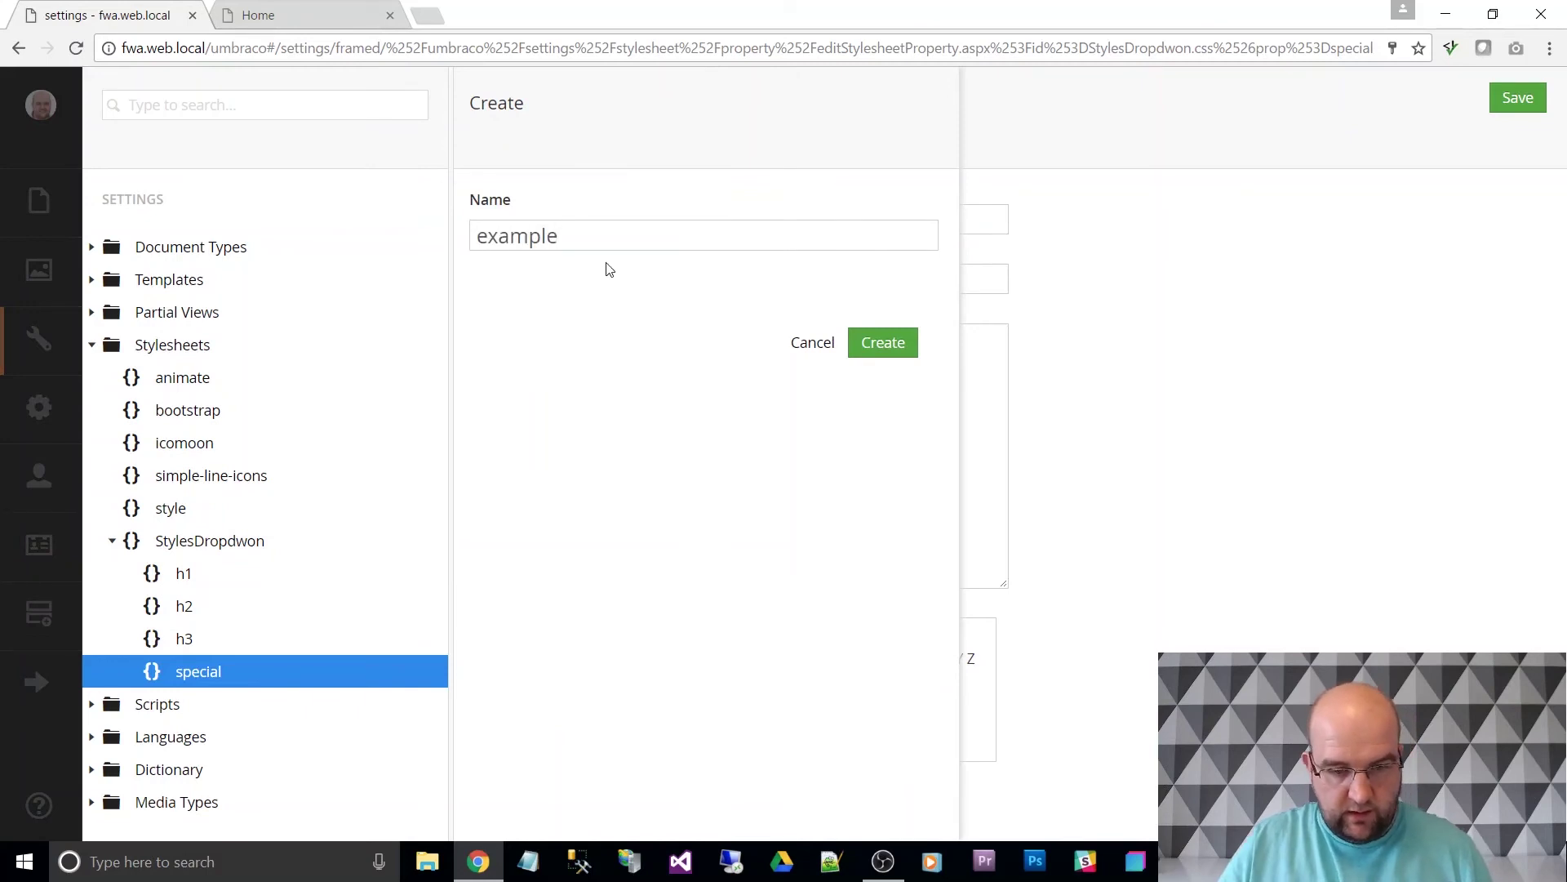
click(871, 350)
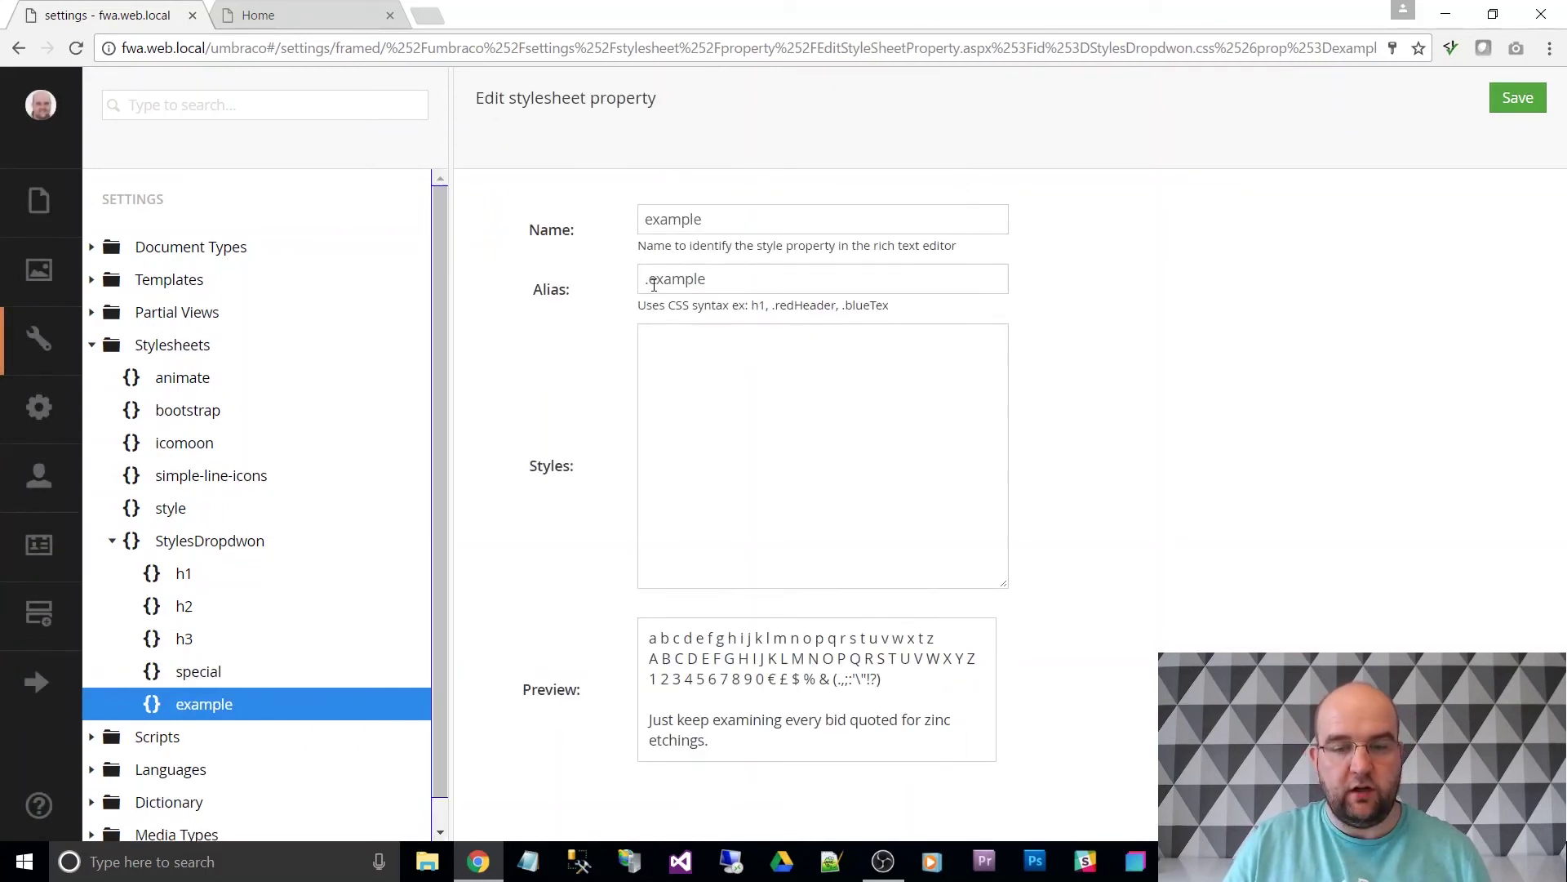
click(1515, 101)
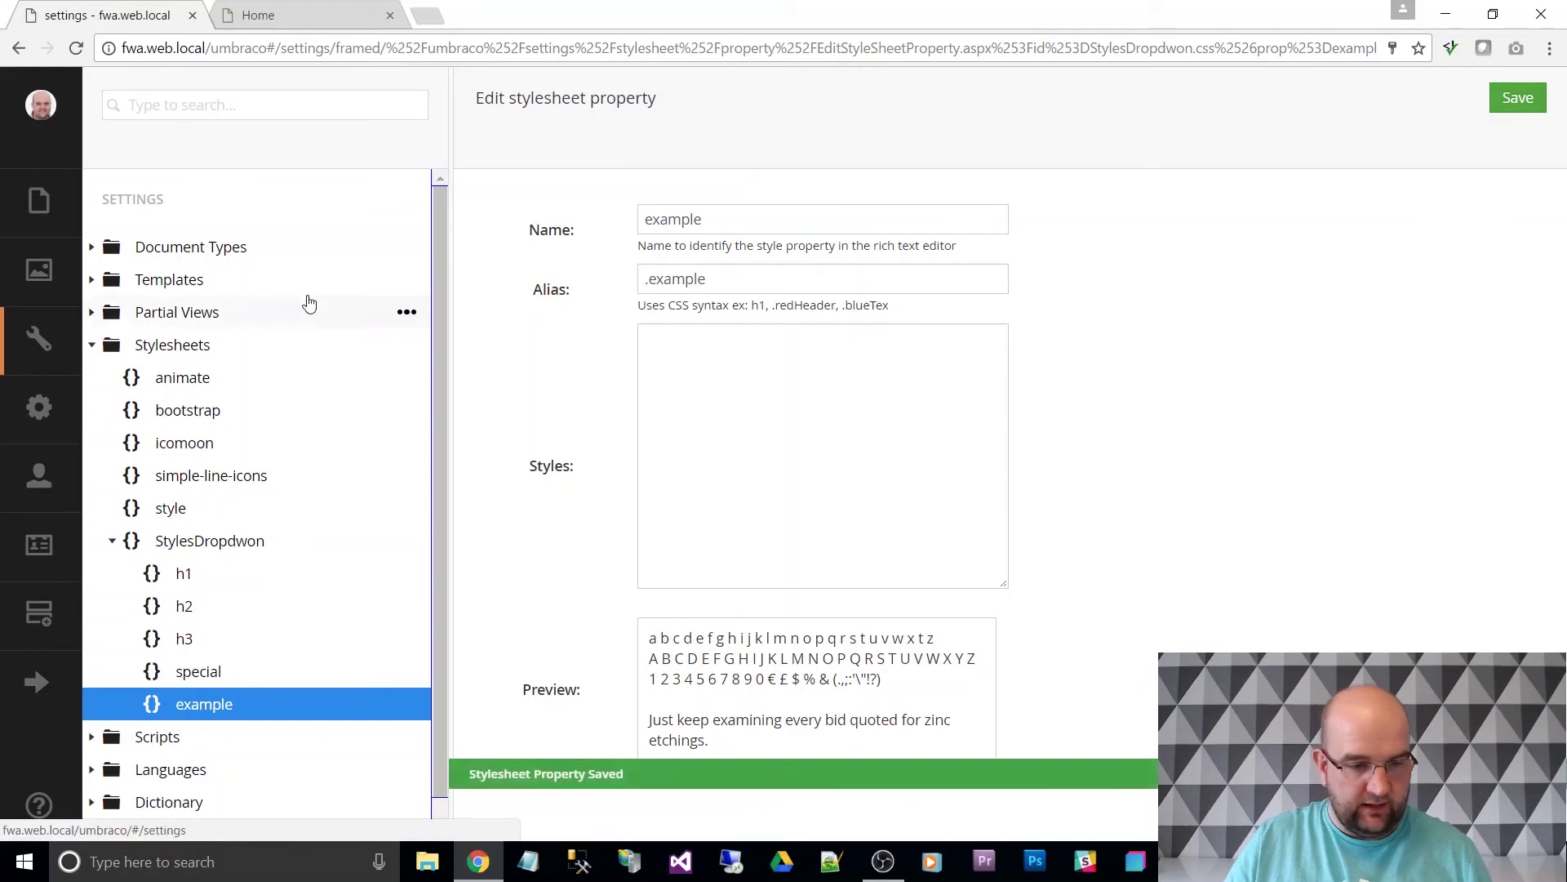
Step: Type 'asdasdasd' on the empty Sub Title line of the New iPhone 6 Released post
click(37, 203)
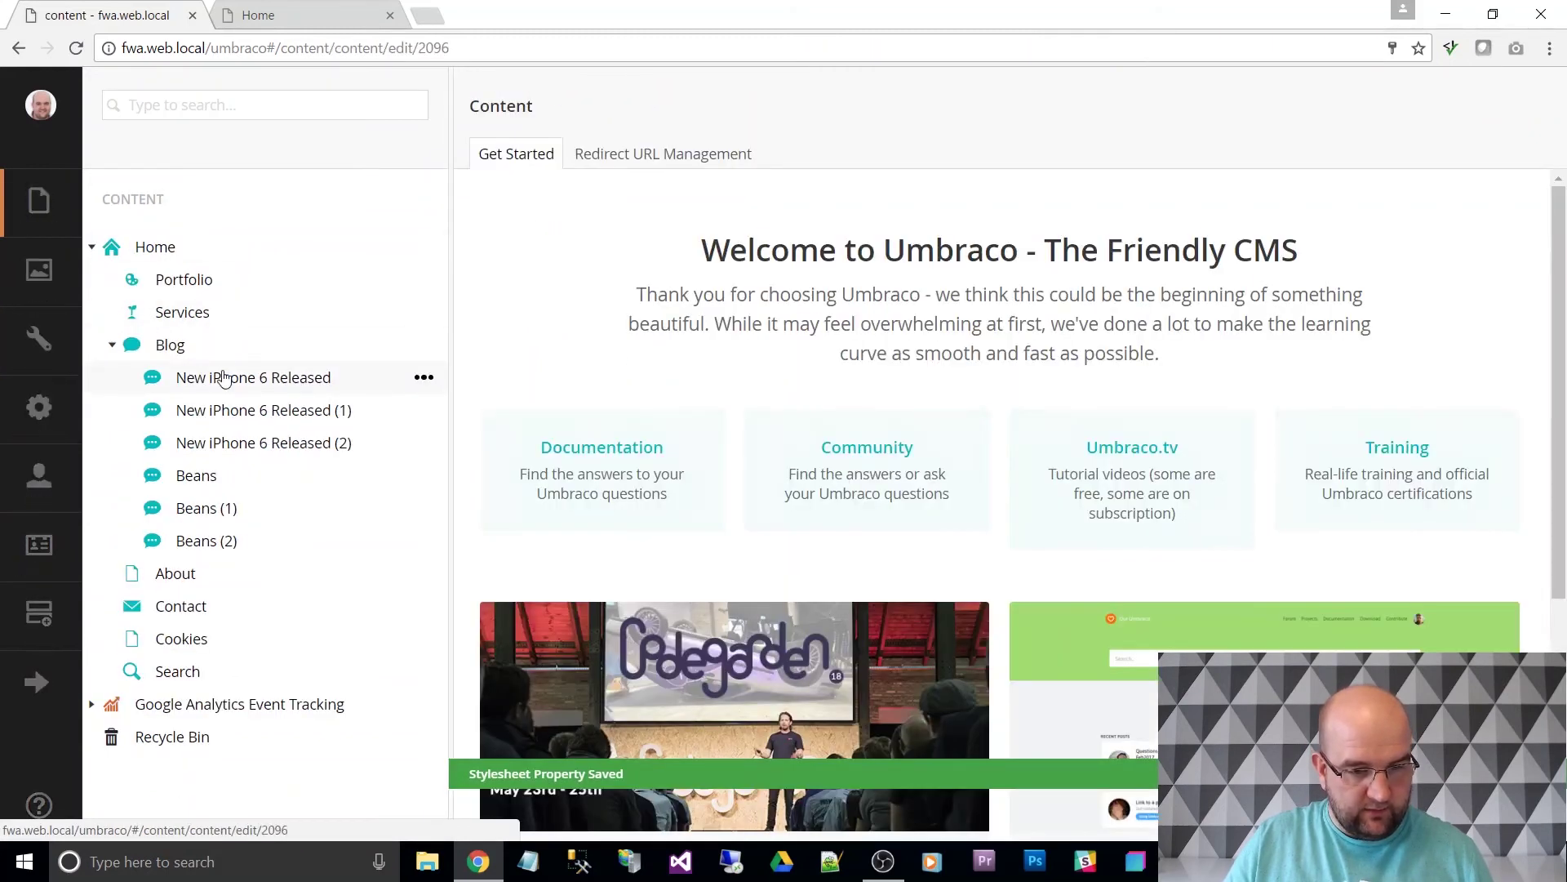
click(219, 376)
click(767, 404)
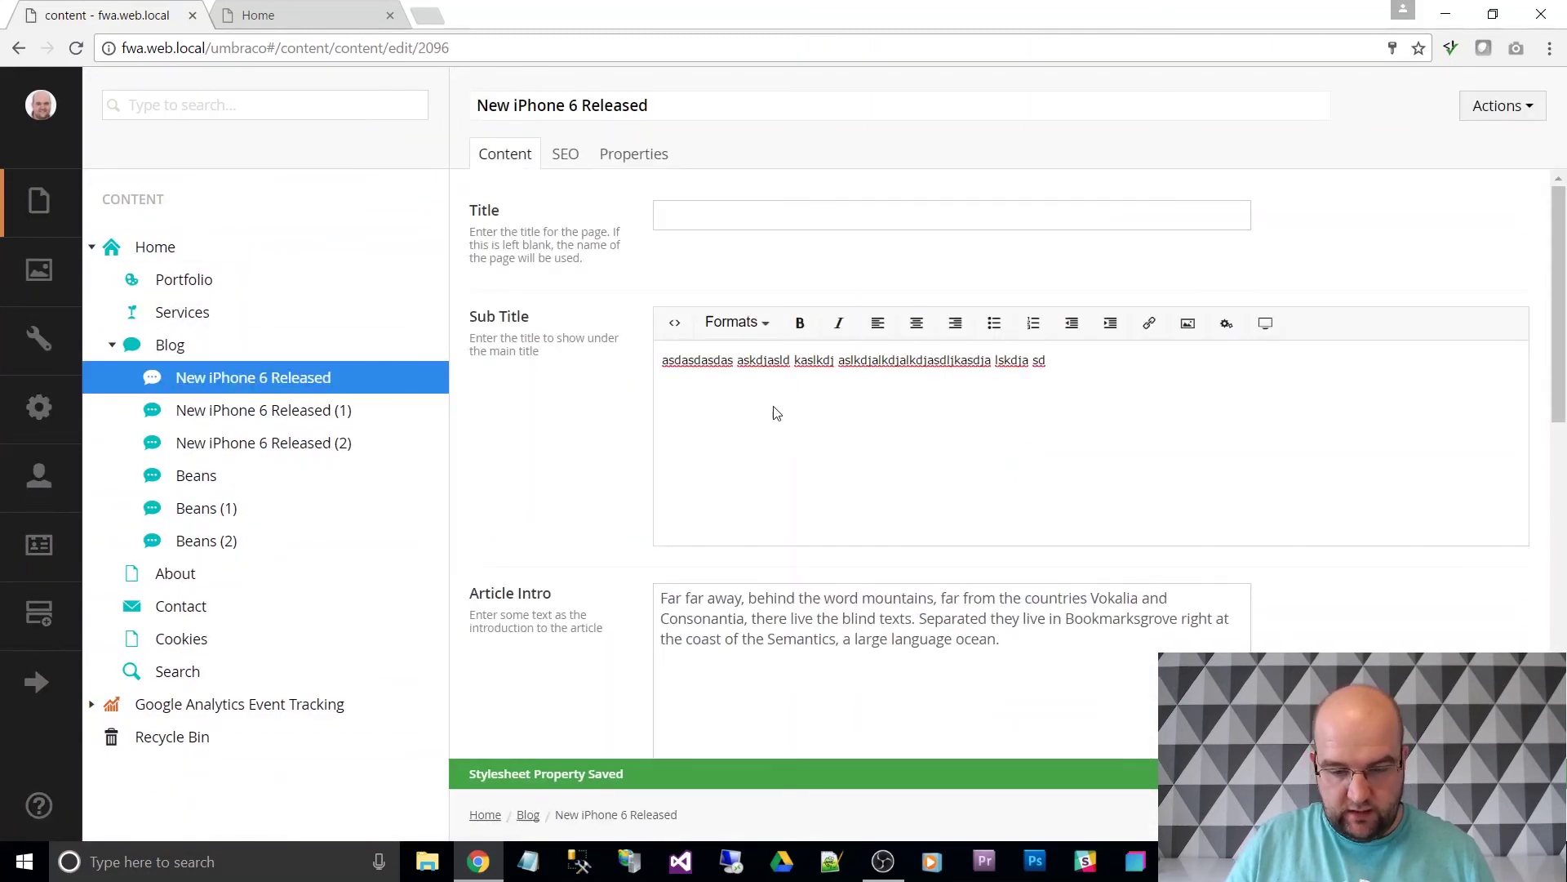
click(673, 400)
text(asdasdasd)
click(678, 323)
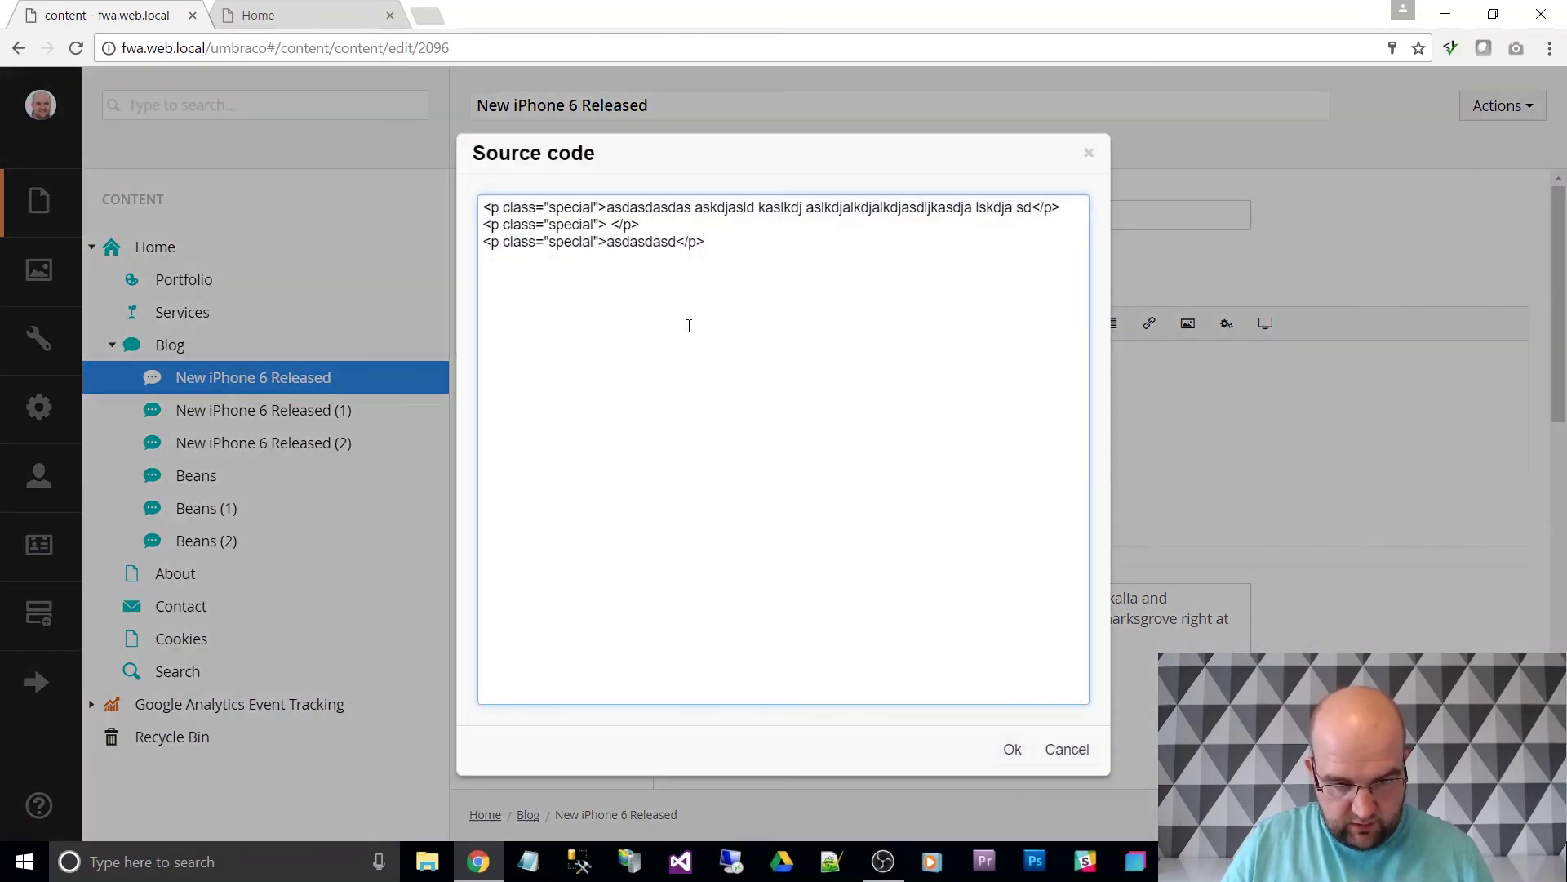
click(1062, 752)
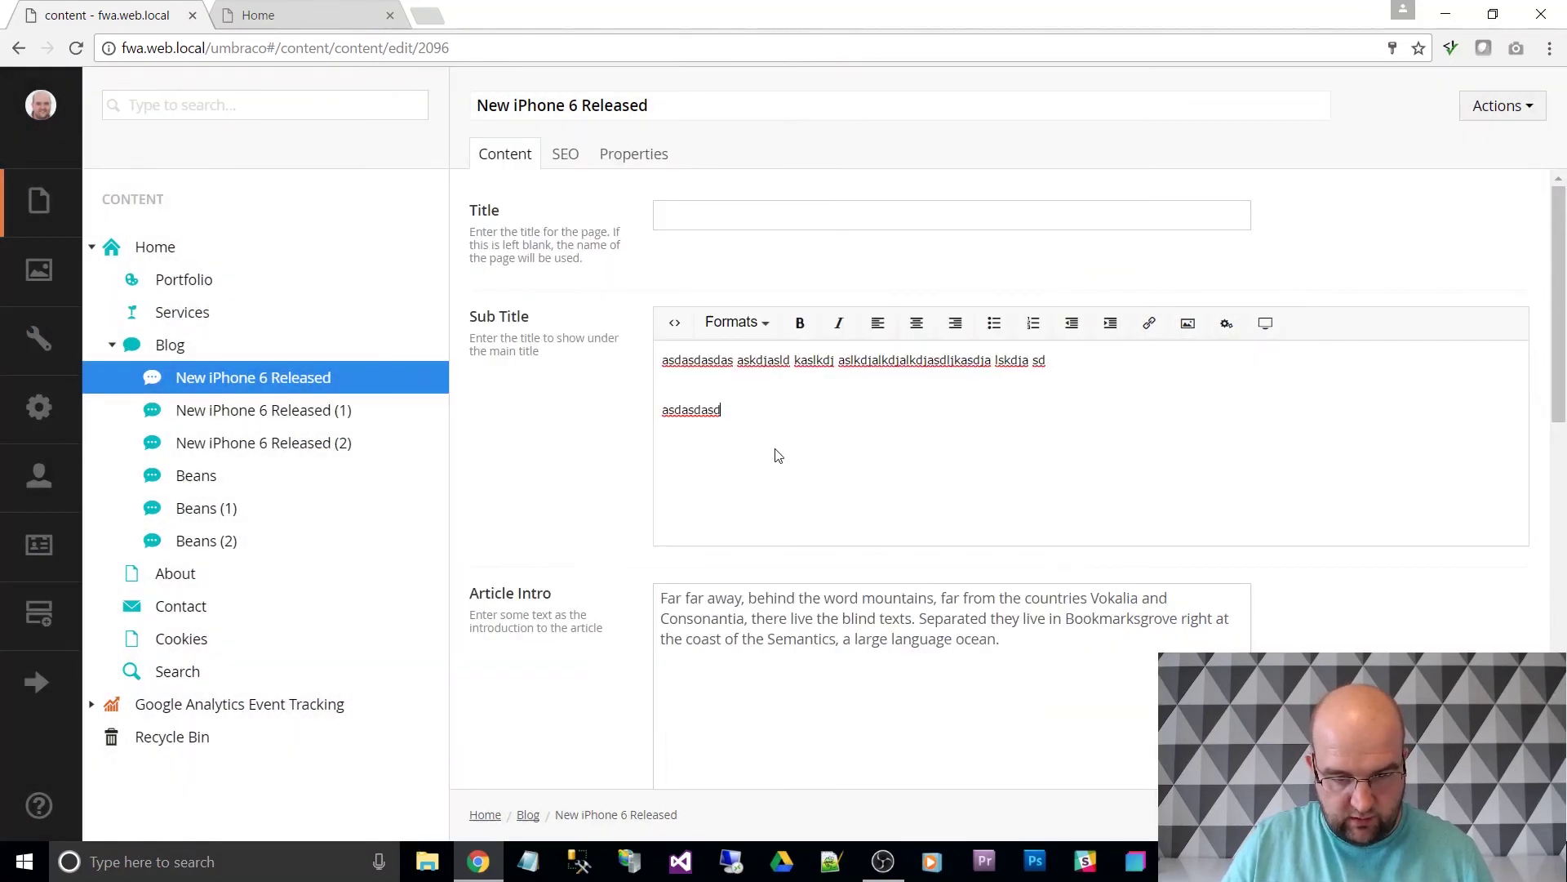
Step: Remove the special format from 'asdasdasd' and check the HTML source
double_click(676, 409)
click(717, 323)
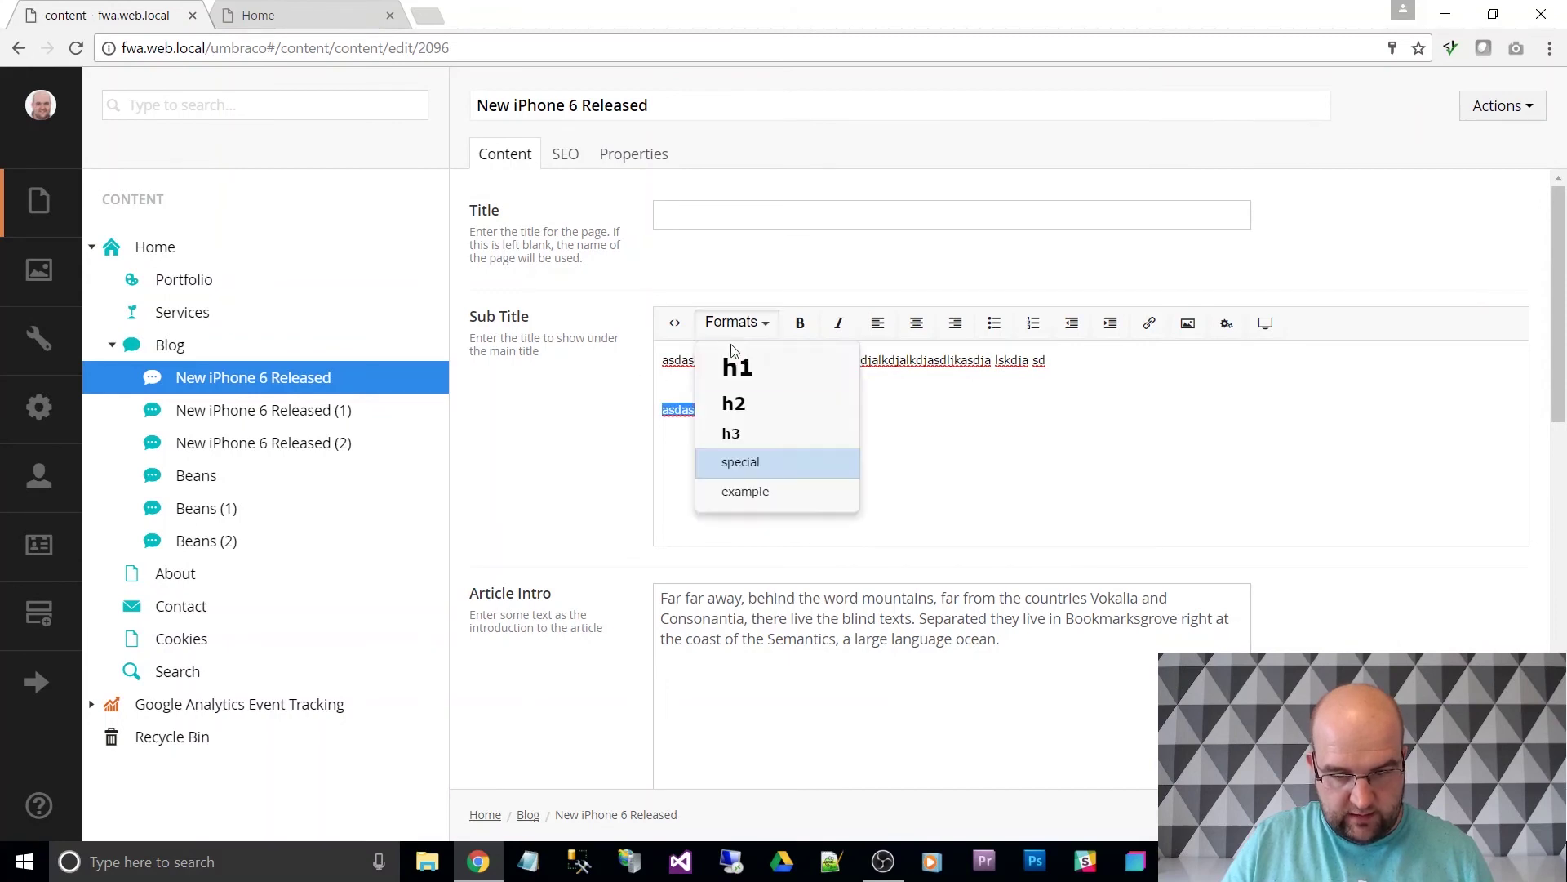
click(745, 461)
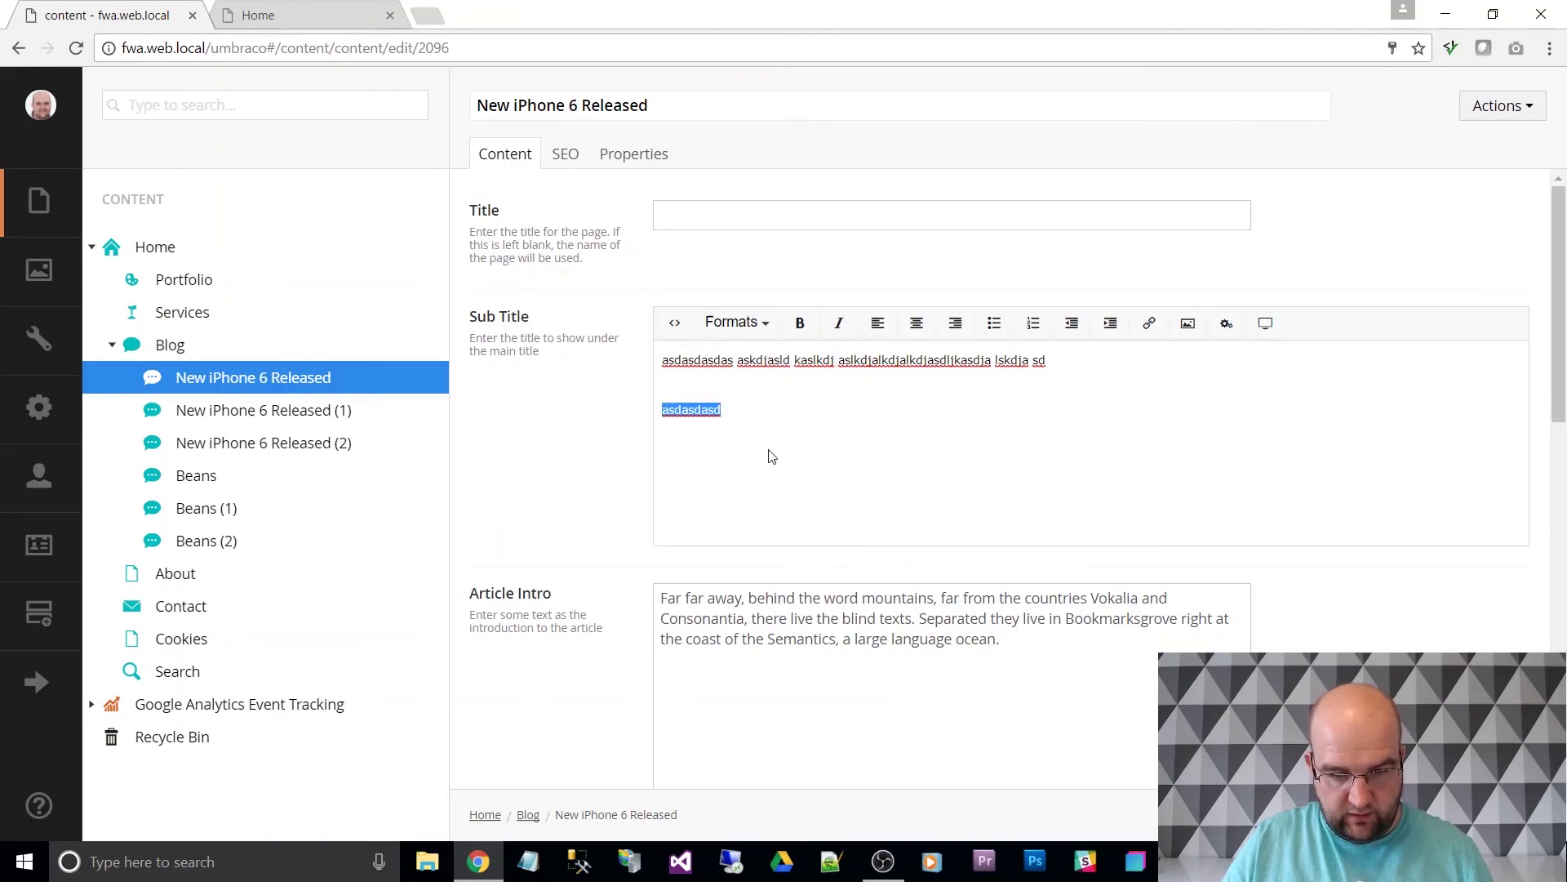
click(675, 323)
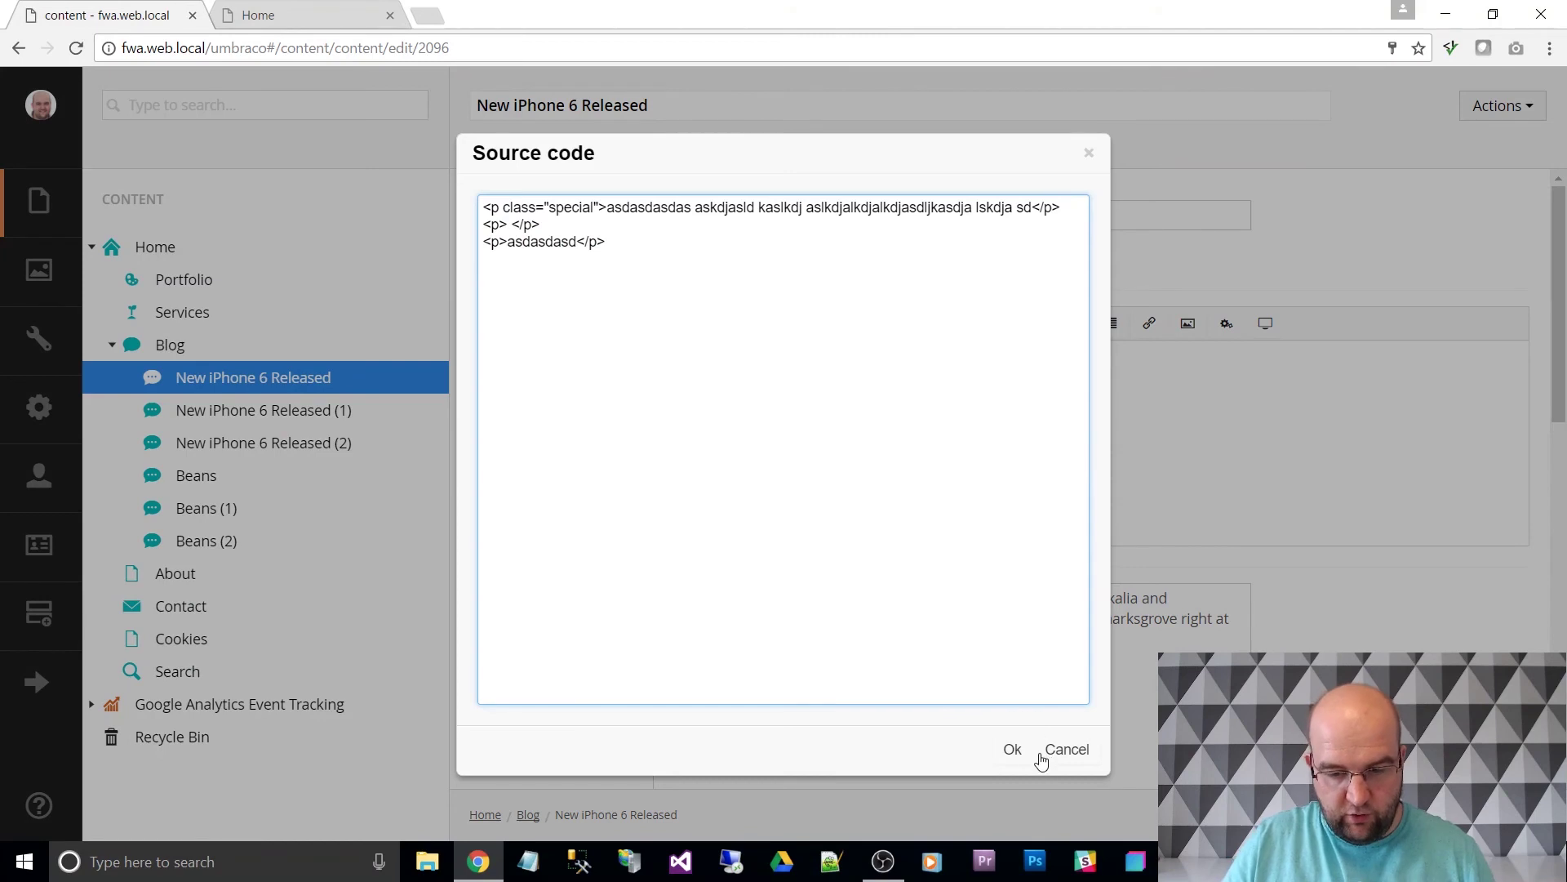
click(1014, 753)
Step: Apply the example format to 'asdasdasd' and verify the span with class 'example'
drag(748, 415, 661, 428)
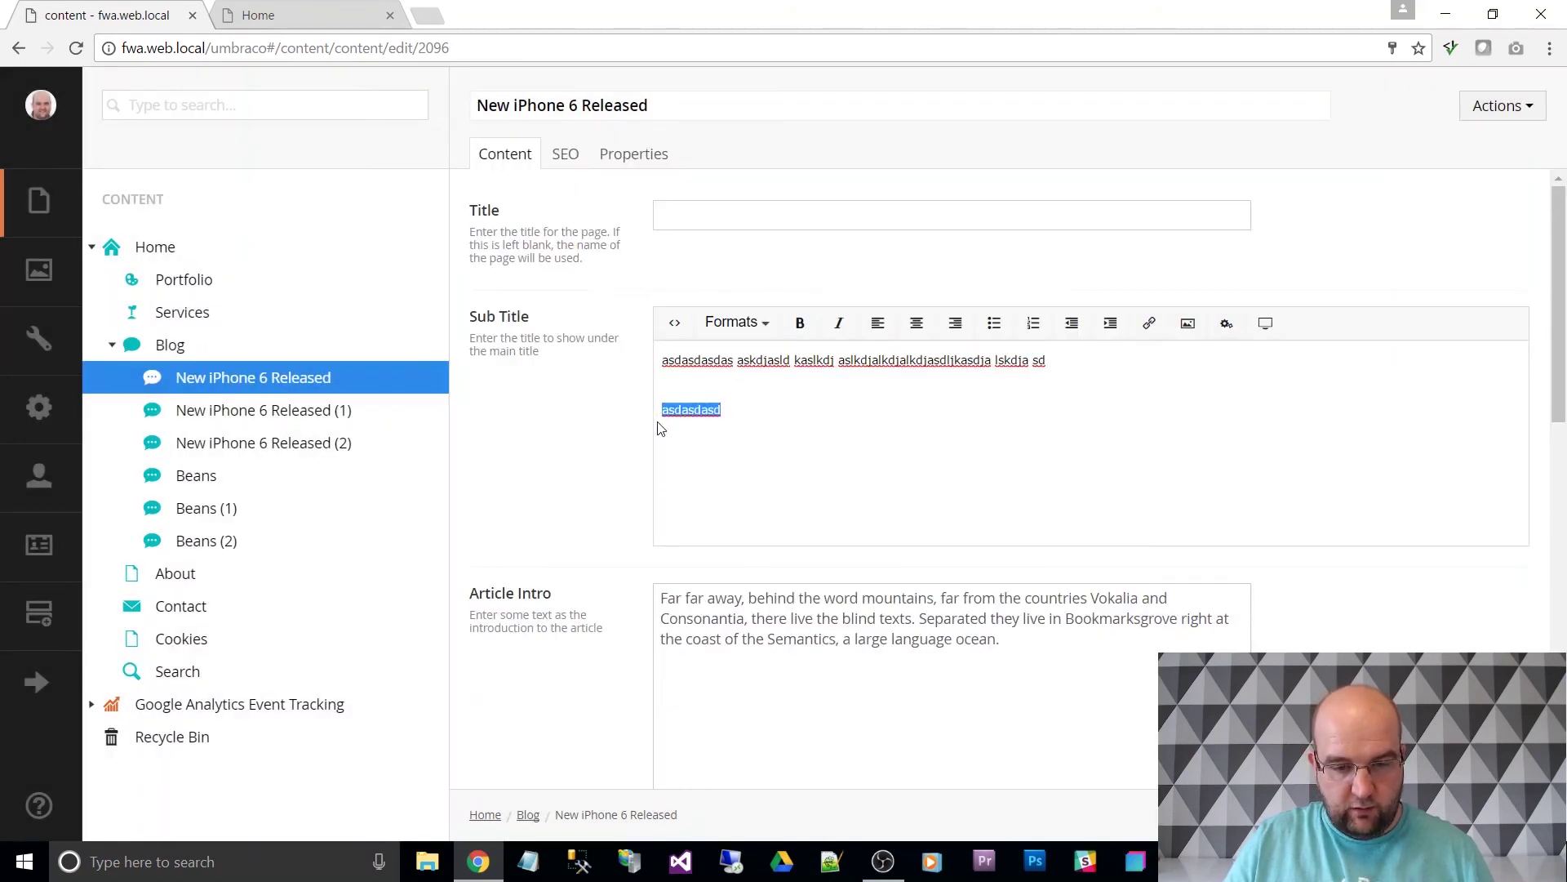
click(743, 323)
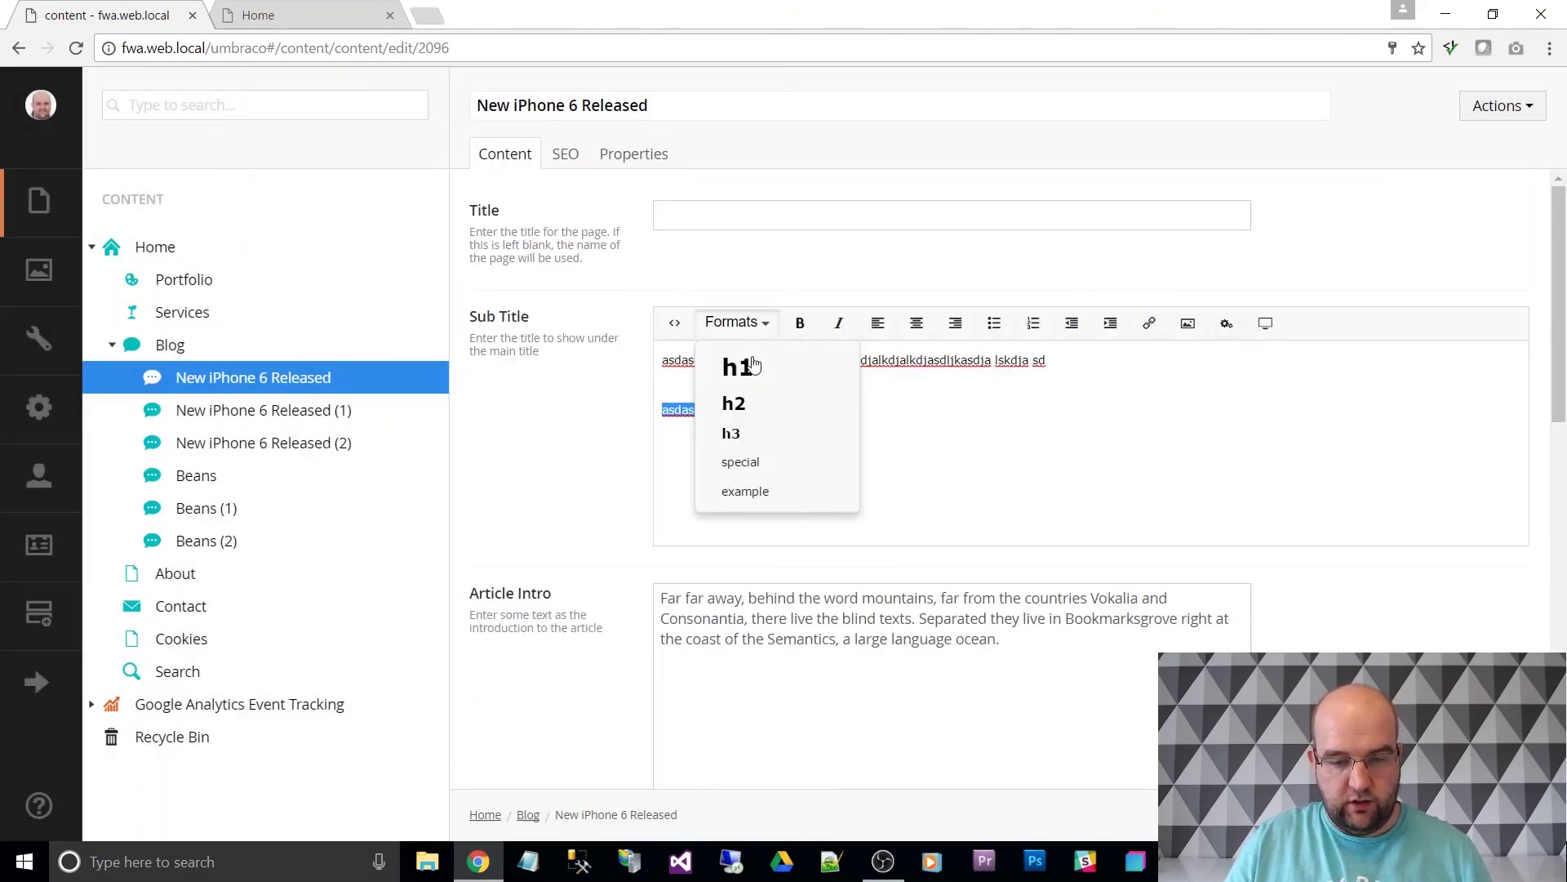
click(763, 494)
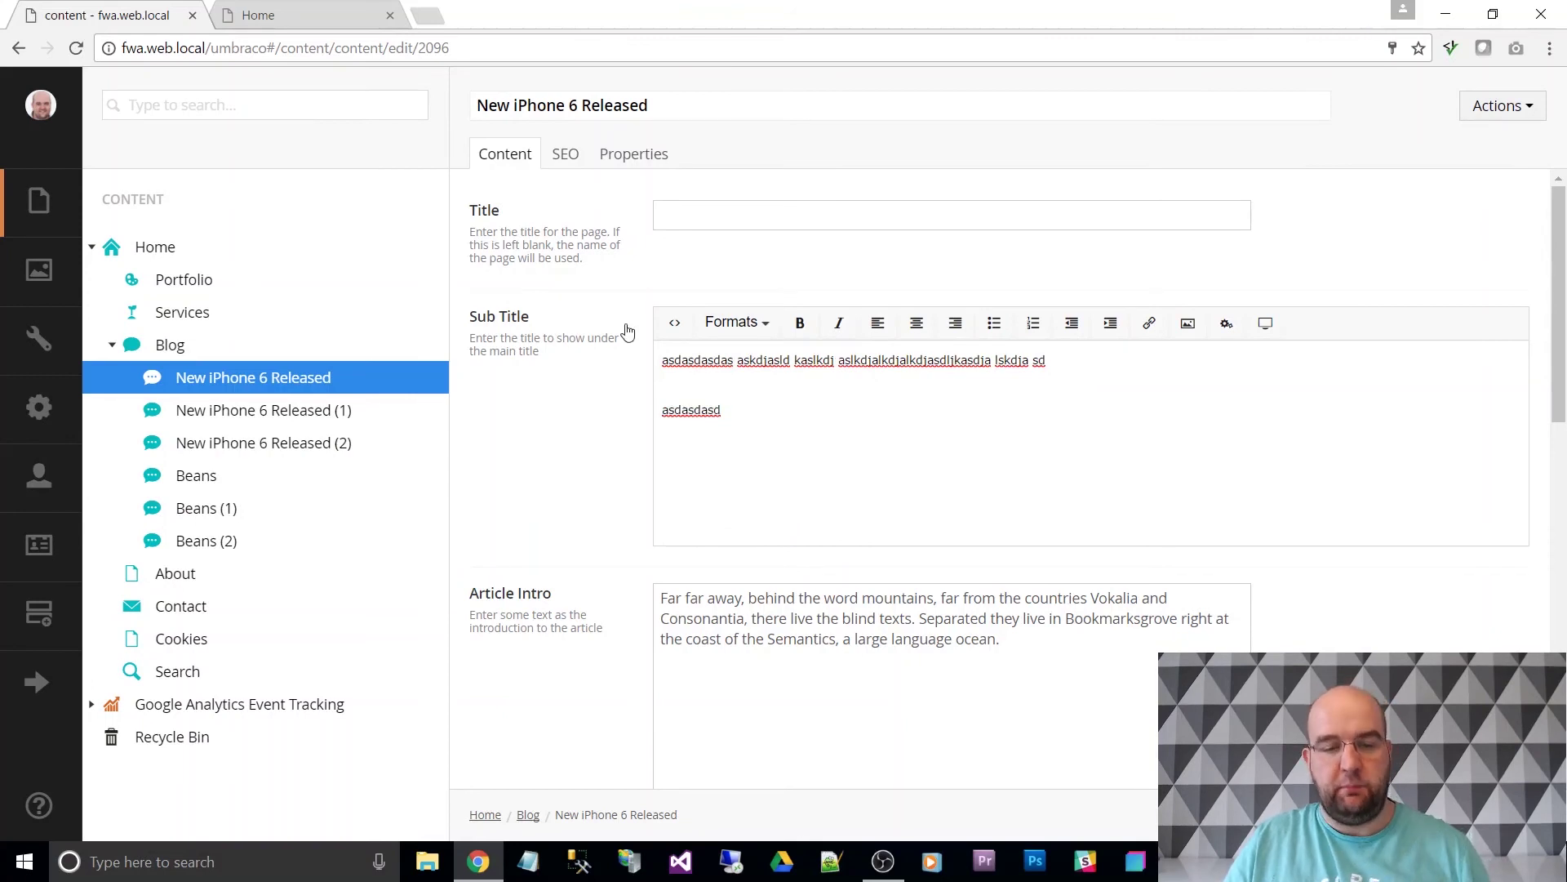
click(675, 325)
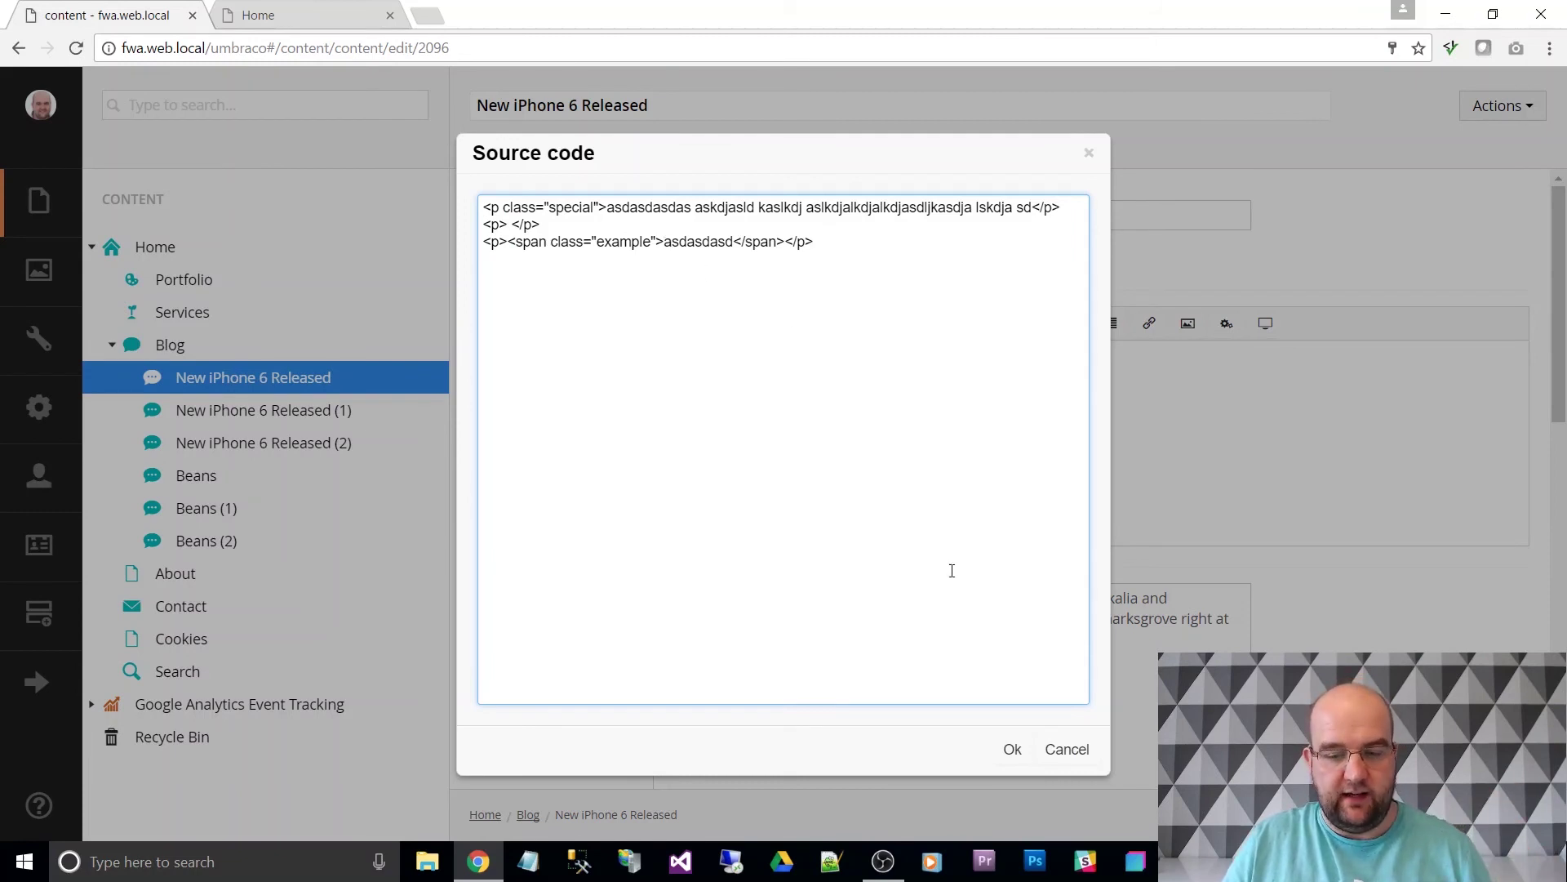
click(1010, 750)
click(881, 503)
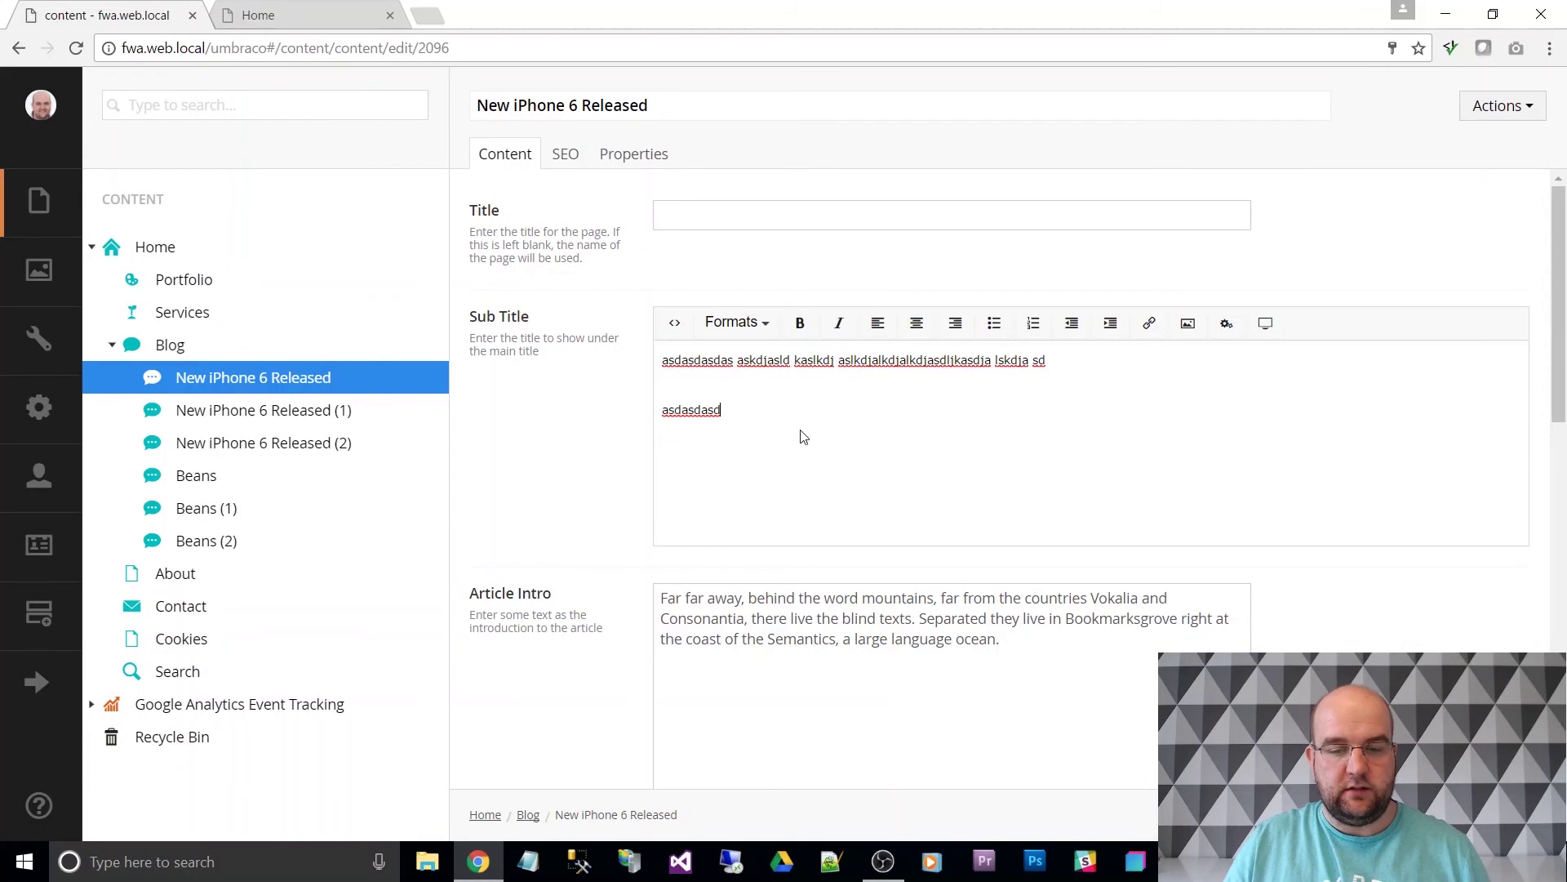